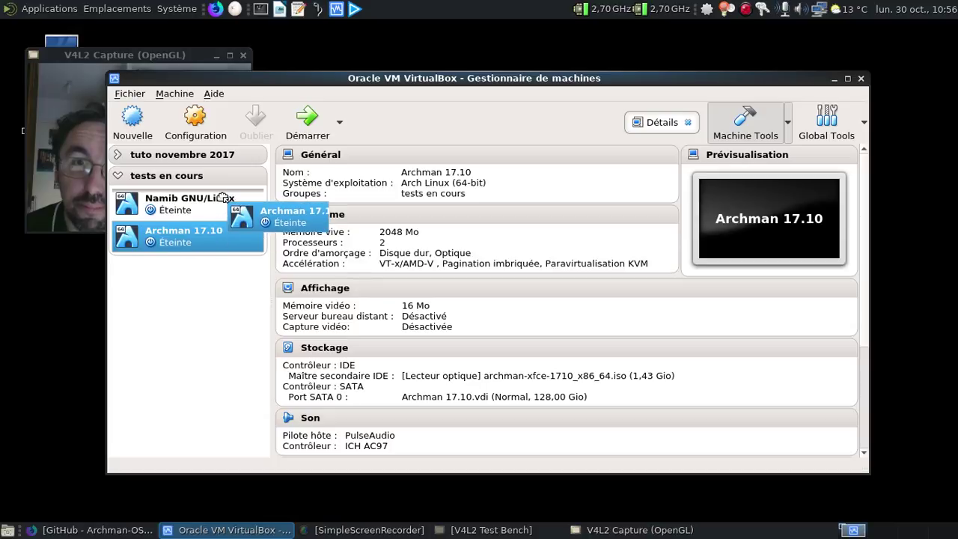
Start the Archman 17.10 virtual machine, boot Archman Linux, and log in with the account password.
click(307, 118)
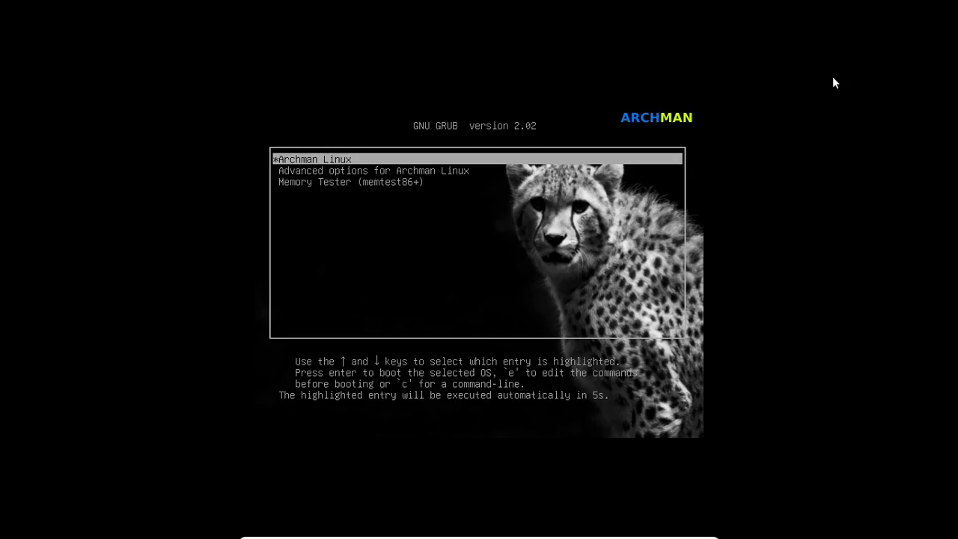
key(Return)
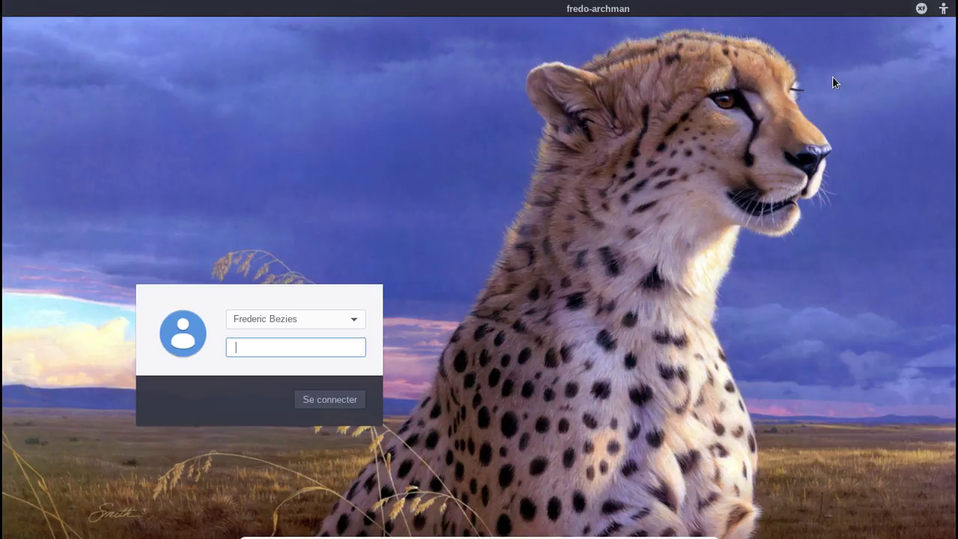
text(********)
key(Return)
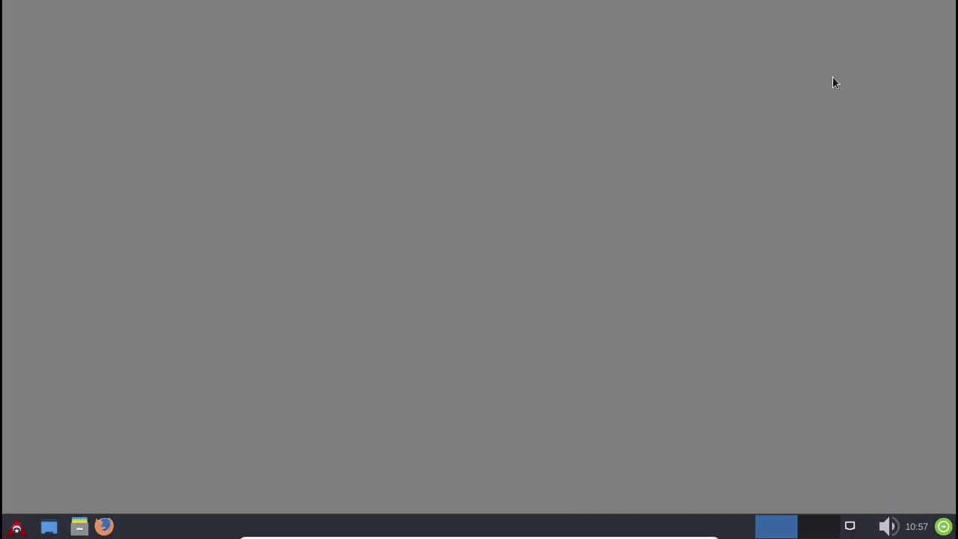
Raise the system's audio output volume to roughly two thirds of its range.
click(889, 526)
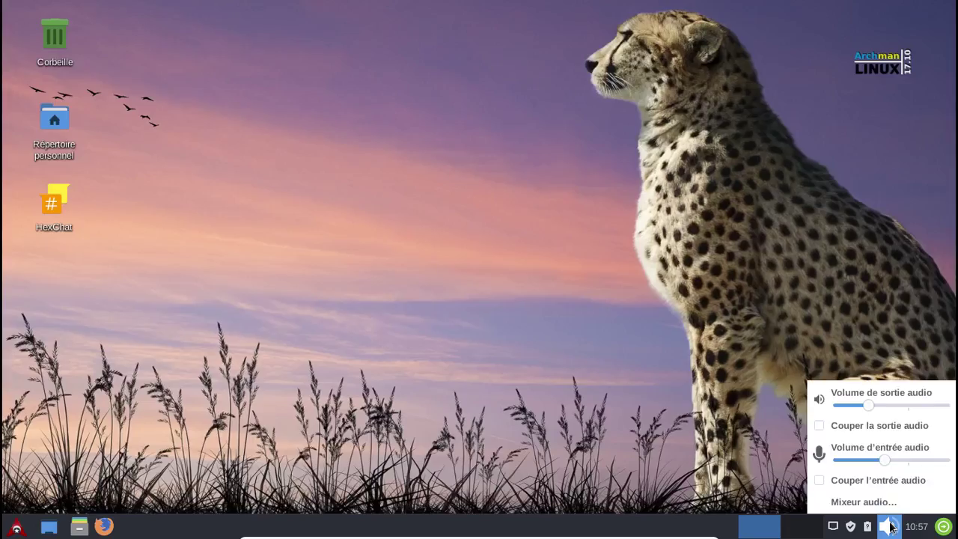
drag(883, 400, 912, 398)
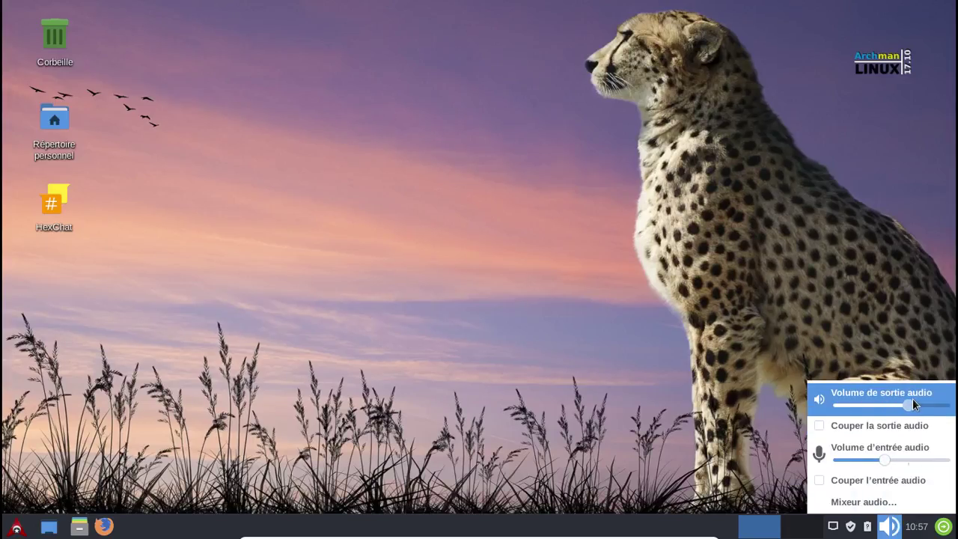
click(627, 281)
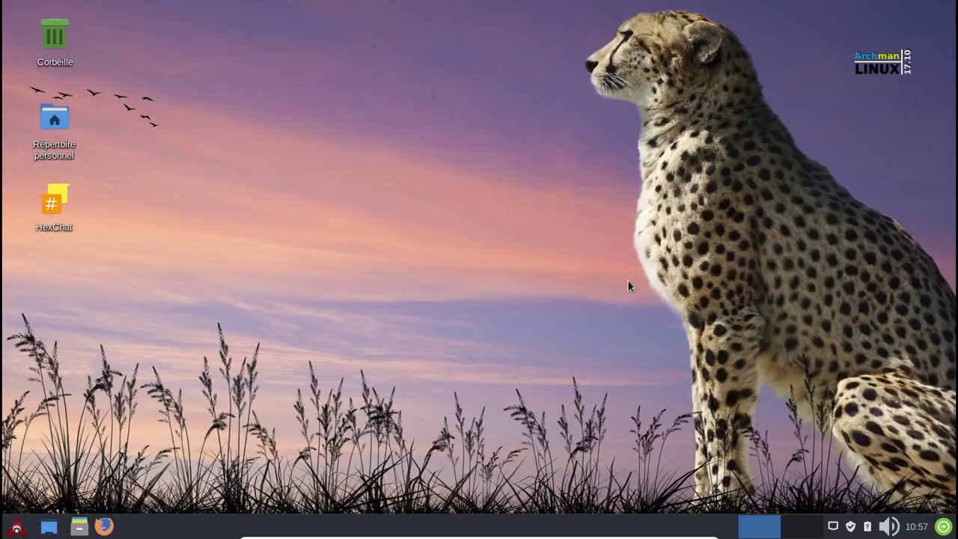
Browse the Tout, Accessoires and Bureautique application categories and launch LibreOffice Writer.
click(18, 526)
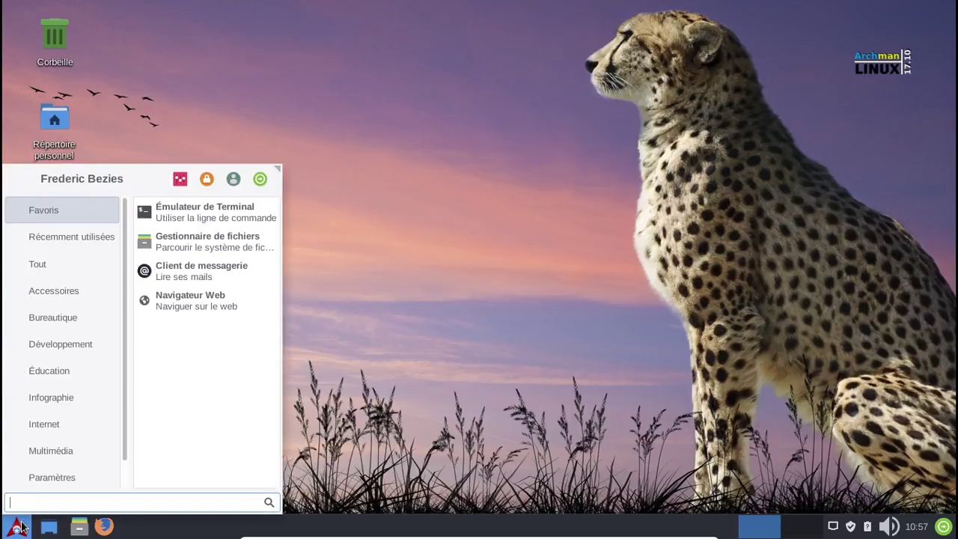
click(62, 237)
click(51, 261)
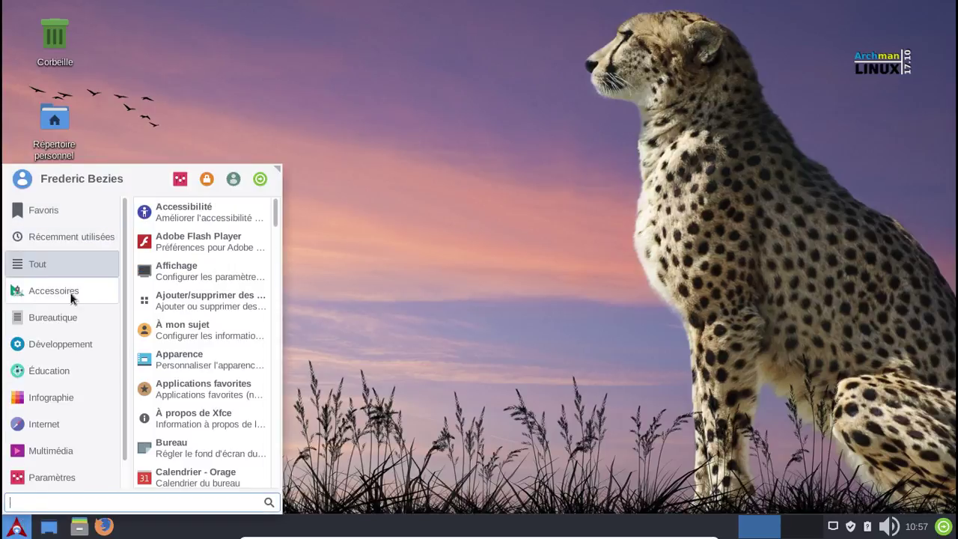
scroll(214, 378, down, 2)
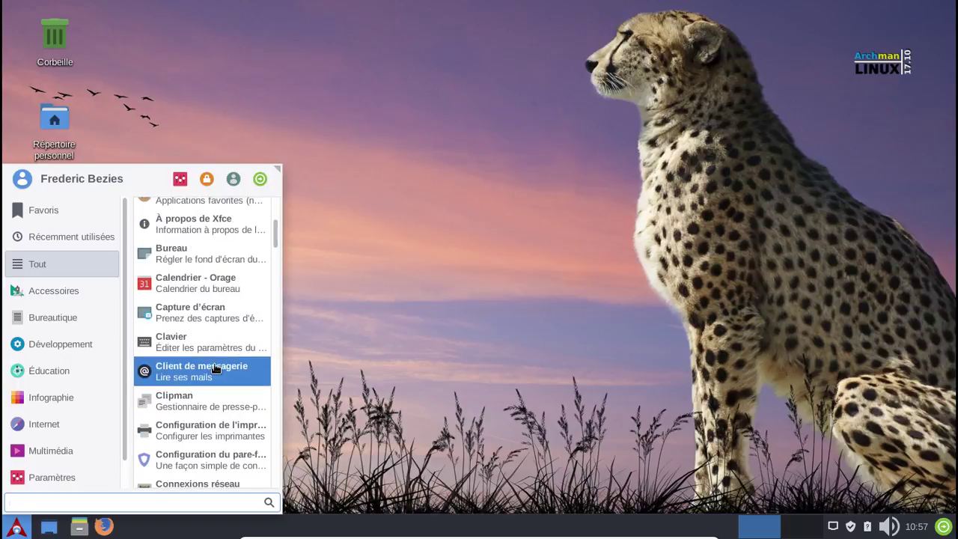
click(56, 288)
scroll(188, 238, down, 3)
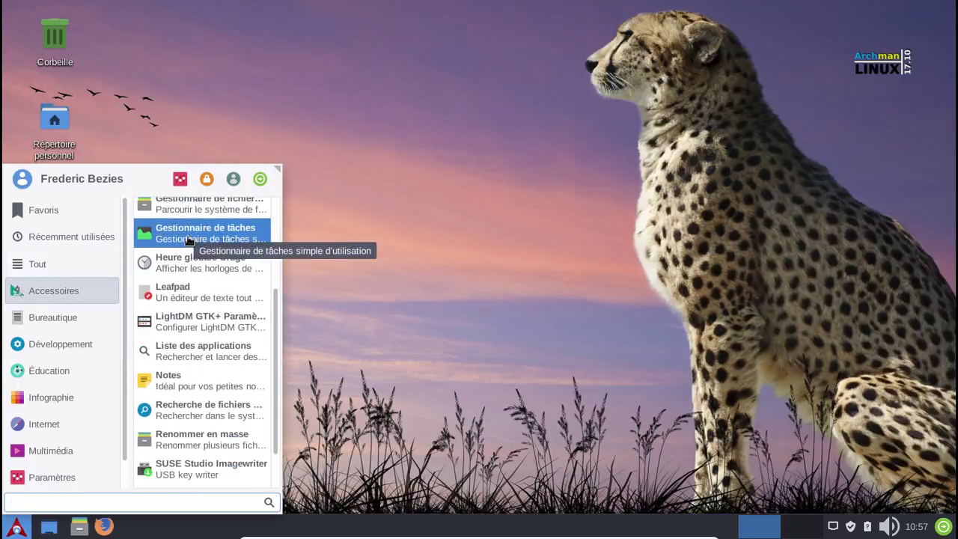
click(52, 322)
scroll(187, 282, down, 1)
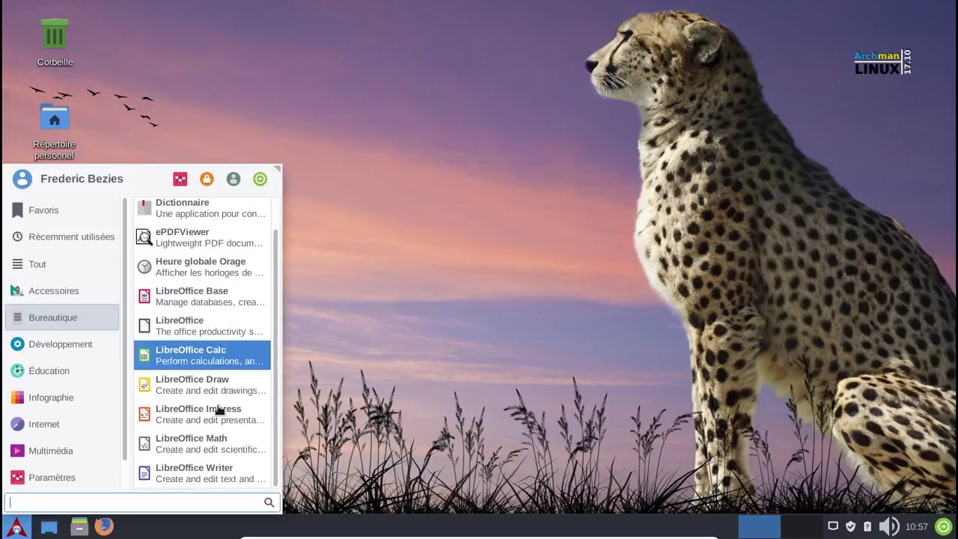
click(223, 479)
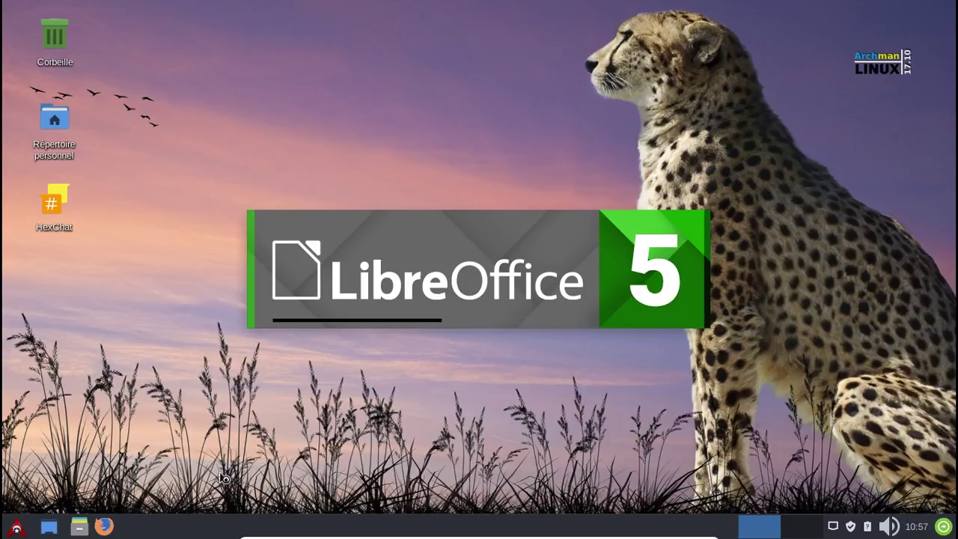
Open the home folder in an enlarged file manager window and browse the network locations.
double_click(58, 146)
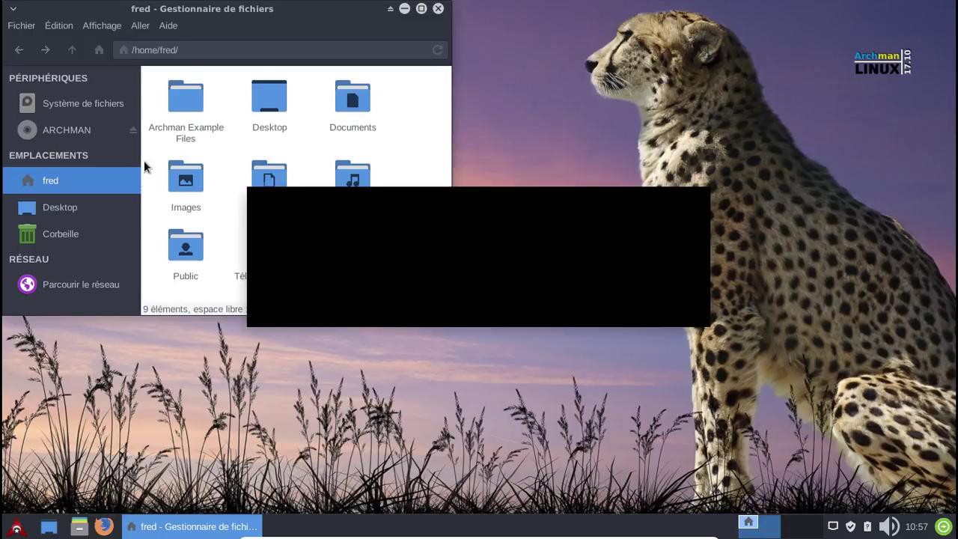
click(268, 9)
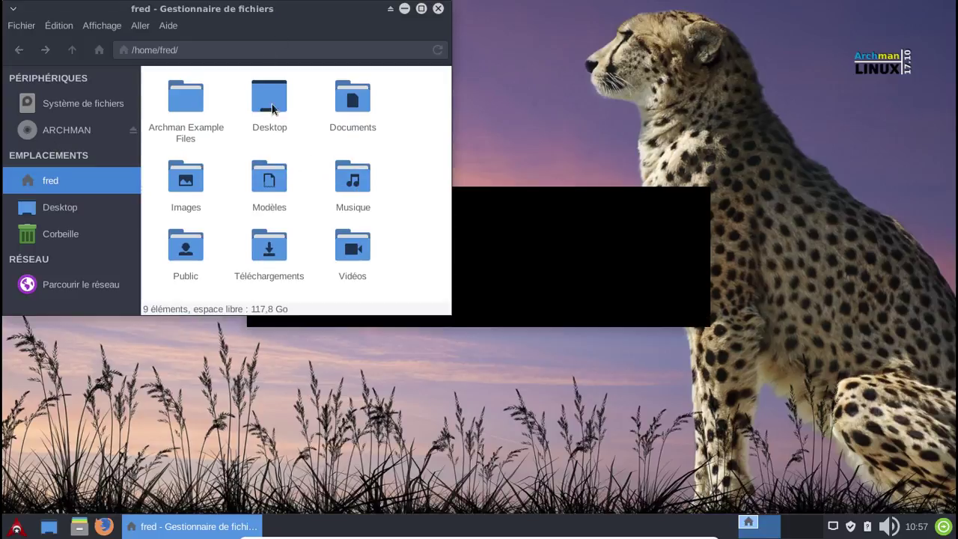
drag(445, 309, 562, 394)
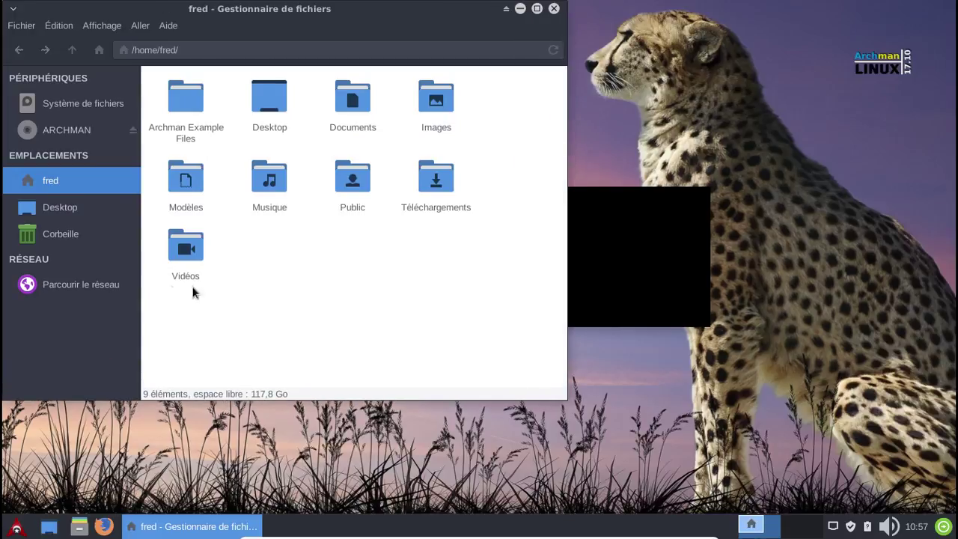
click(119, 280)
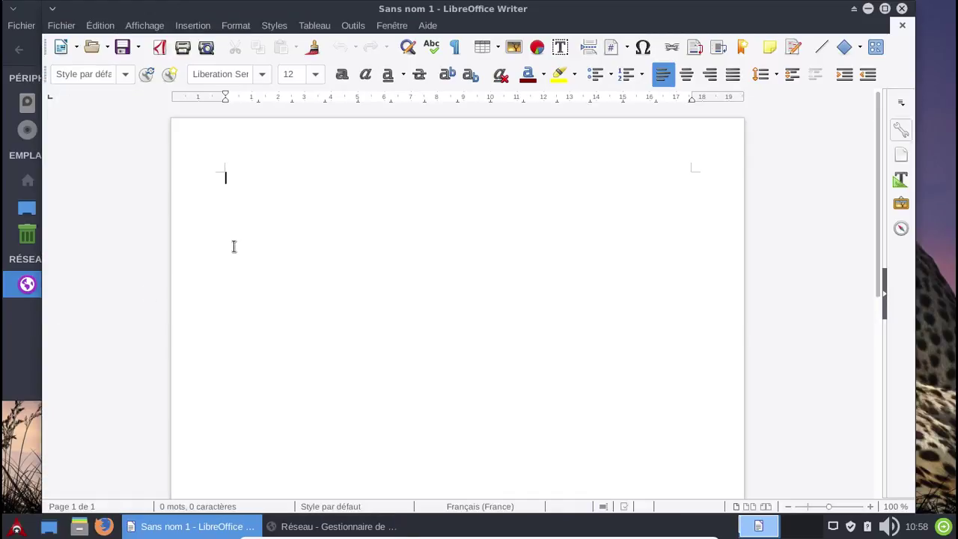
Check the LibreOffice version information and close the empty Writer document.
click(425, 27)
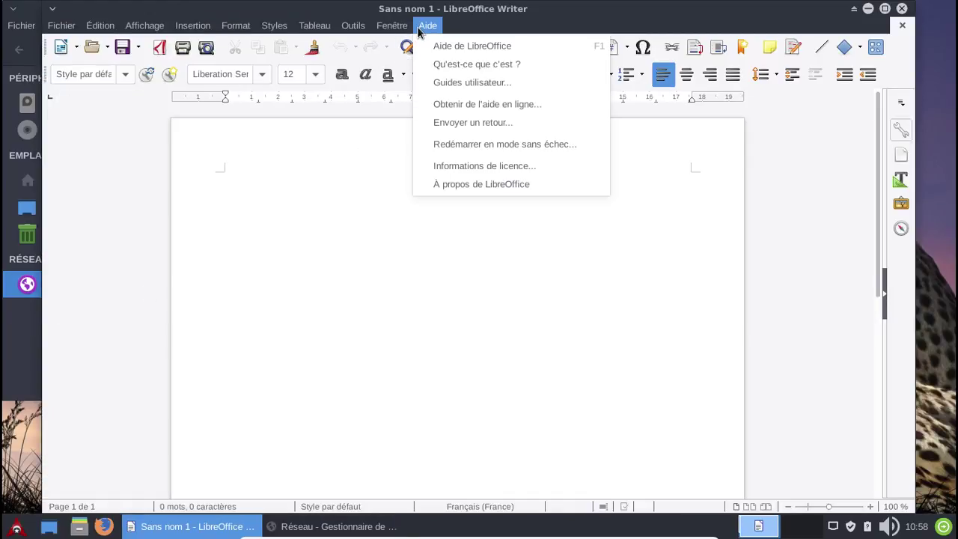
click(445, 190)
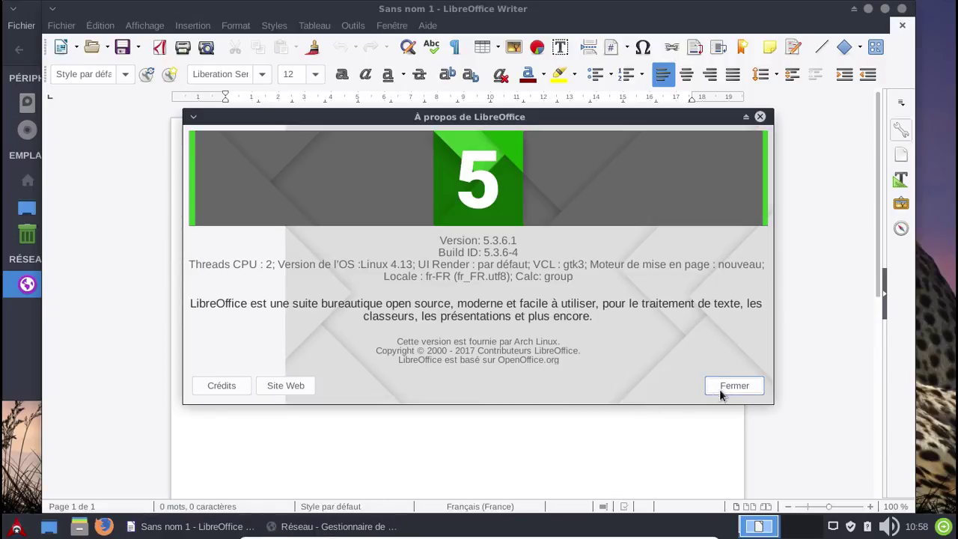
click(730, 386)
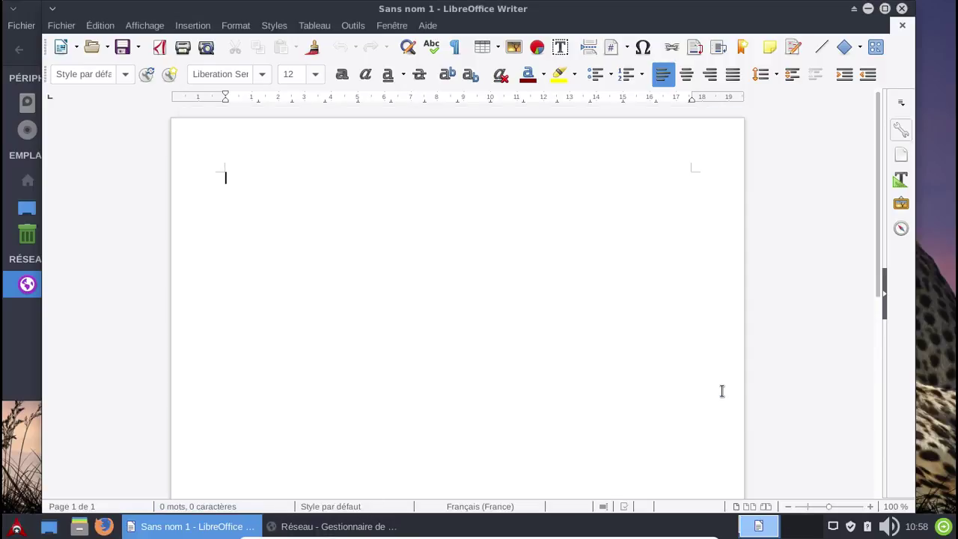
click(901, 26)
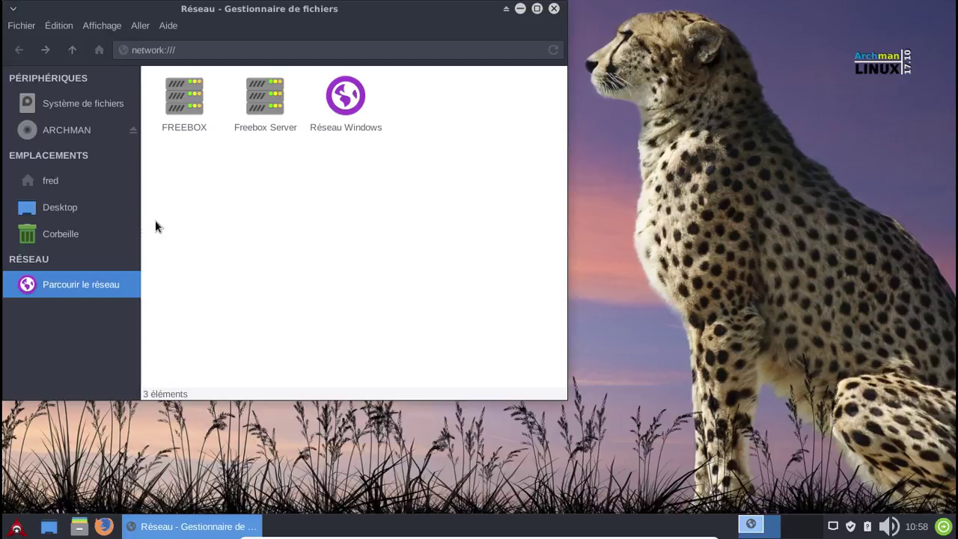
Open the Archman Example Files folder in the home directory and play Mozart – Turkish March.mp4 with SMPlayer.
click(67, 186)
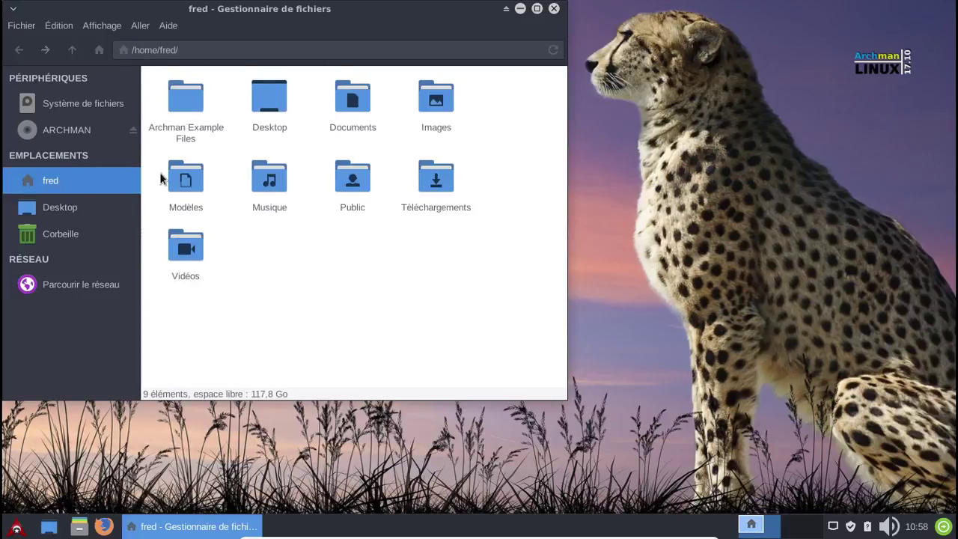
double_click(191, 101)
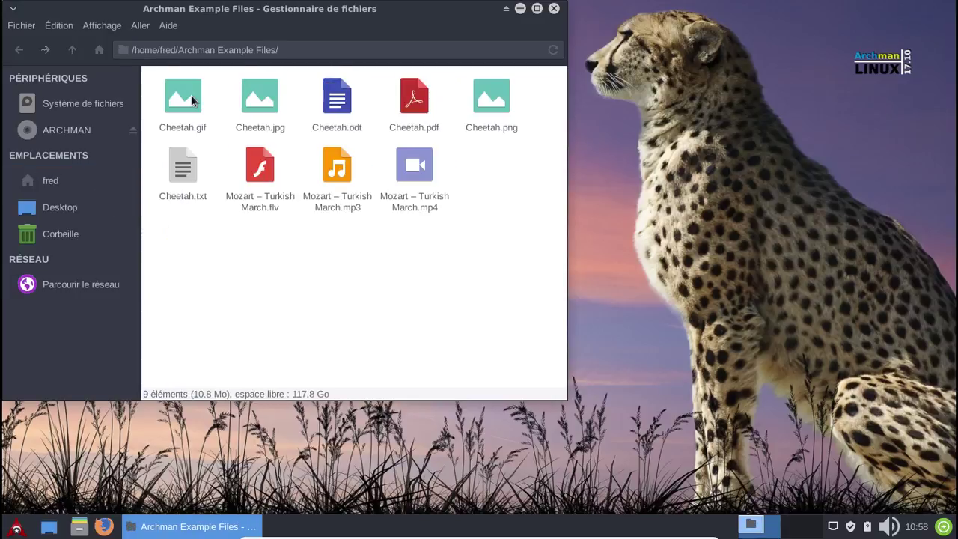
right_click(414, 189)
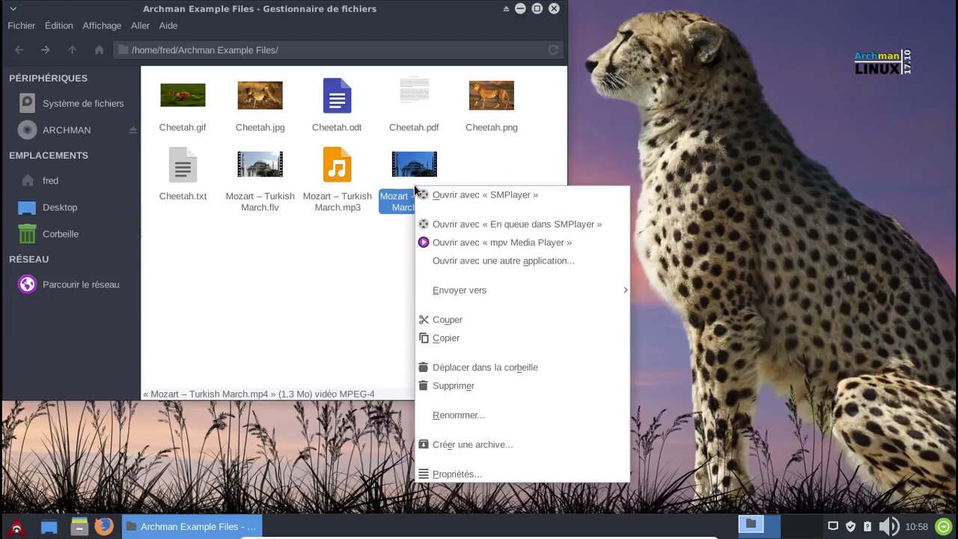
click(468, 196)
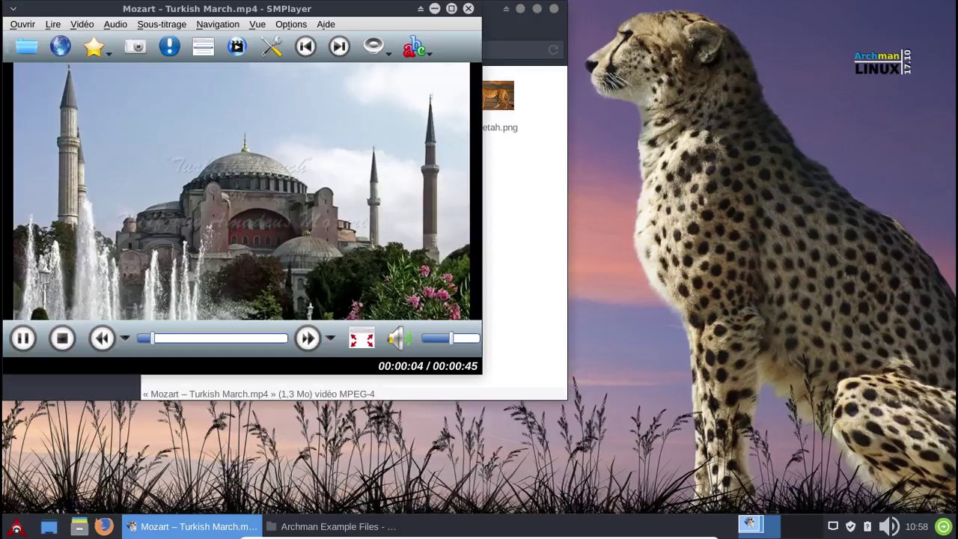
Raise the audio output volume to its maximum, and end the video playback by stopping and closing SMPlayer.
click(889, 526)
drag(911, 405, 949, 405)
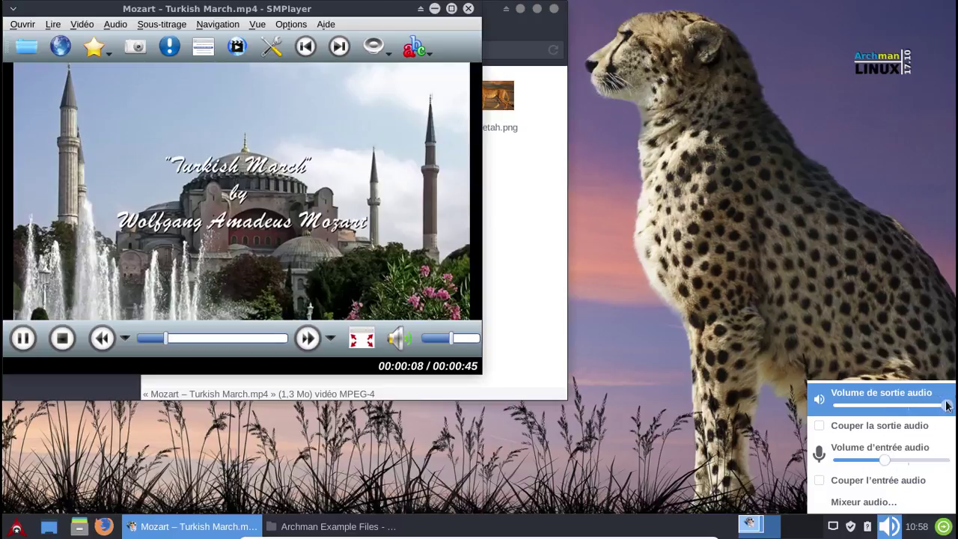
click(468, 9)
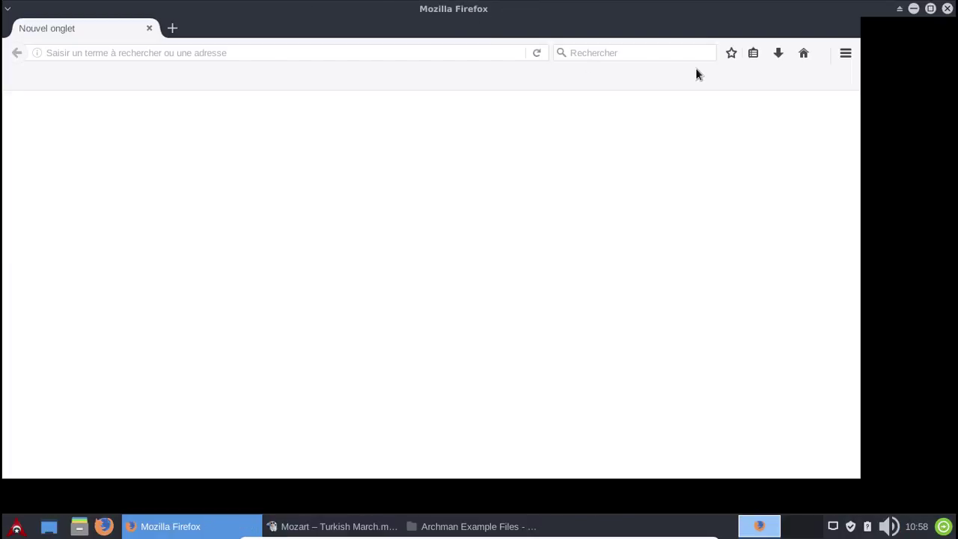
click(946, 9)
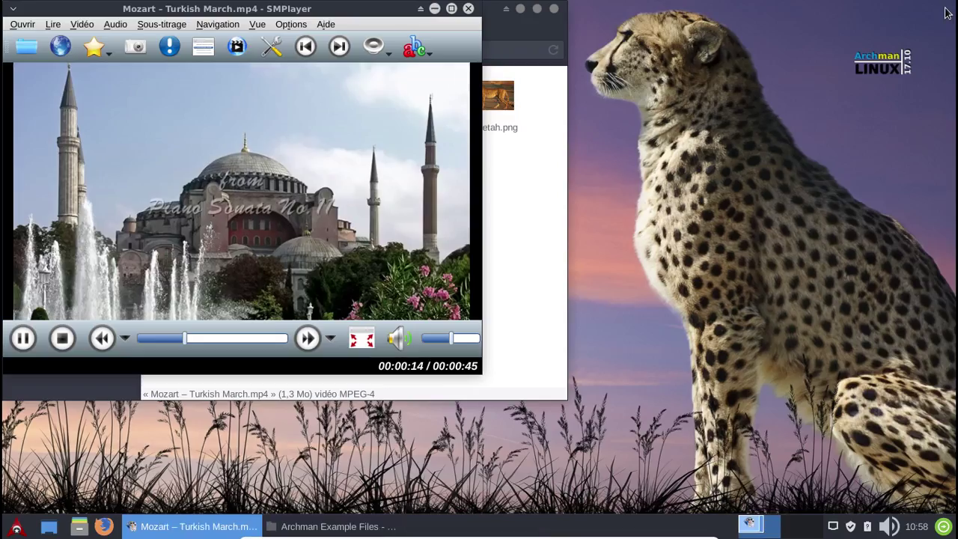
click(62, 338)
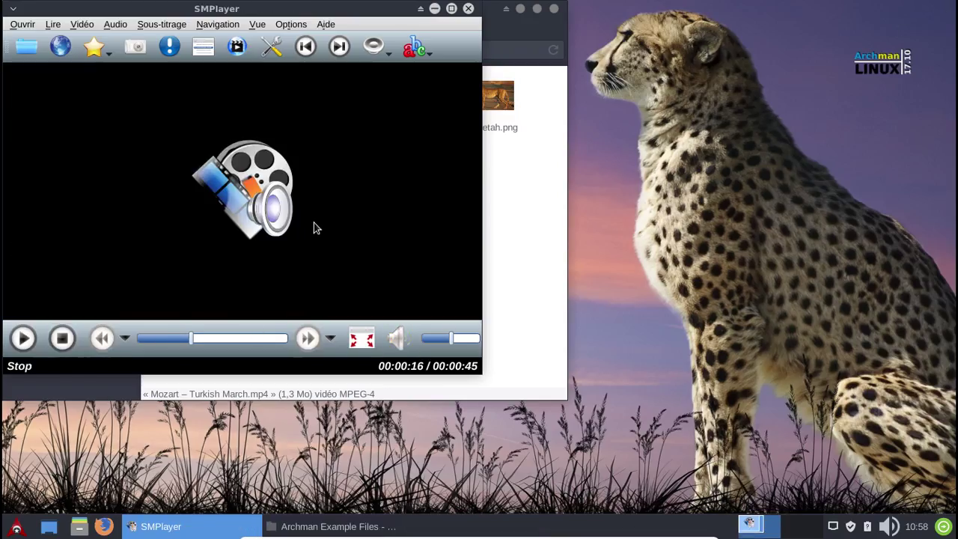
click(468, 9)
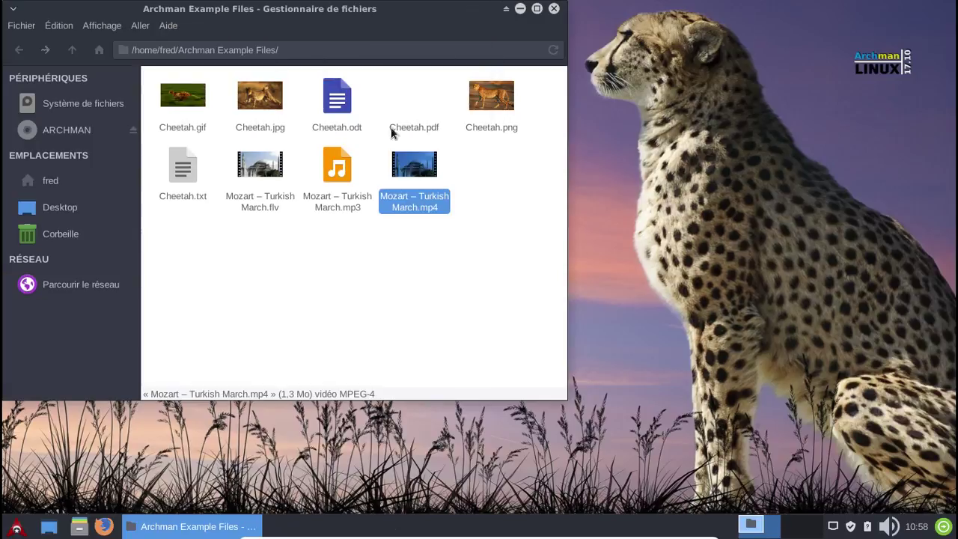
Check which programs can open Mozart – Turkish March.mp3 and which applications the Multimédia category contains.
right_click(337, 173)
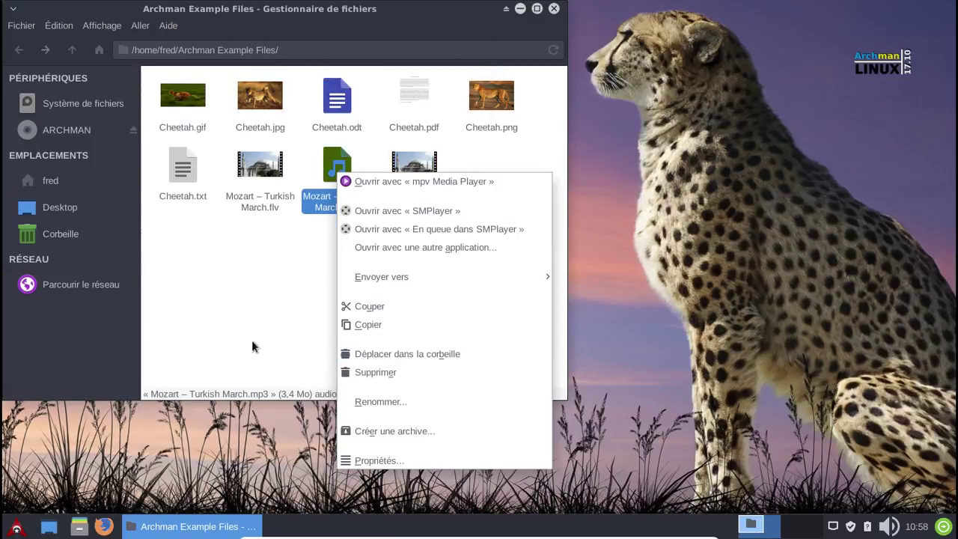
click(229, 272)
click(16, 526)
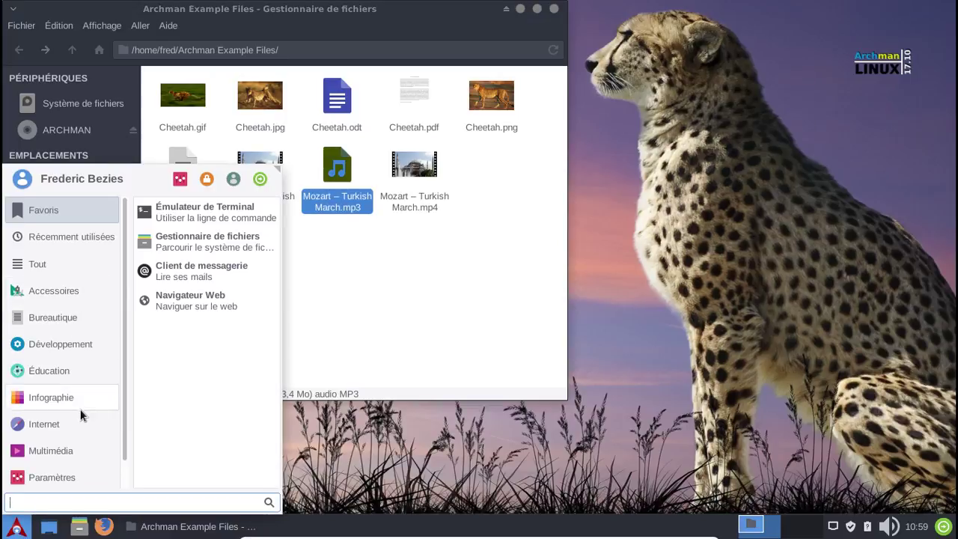
click(77, 449)
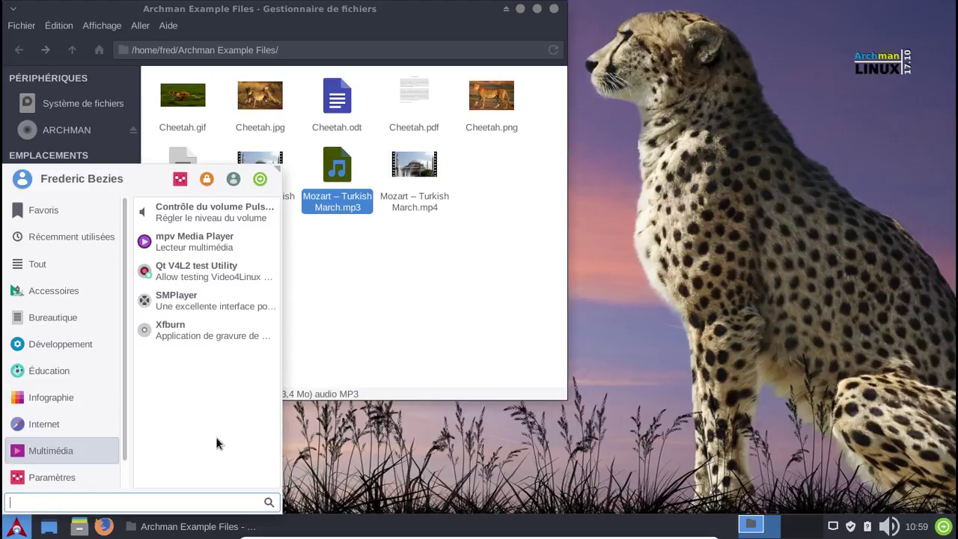
Play Mozart – Turkish March.mp3 with mpv Media Player and close the player.
right_click(346, 209)
click(415, 215)
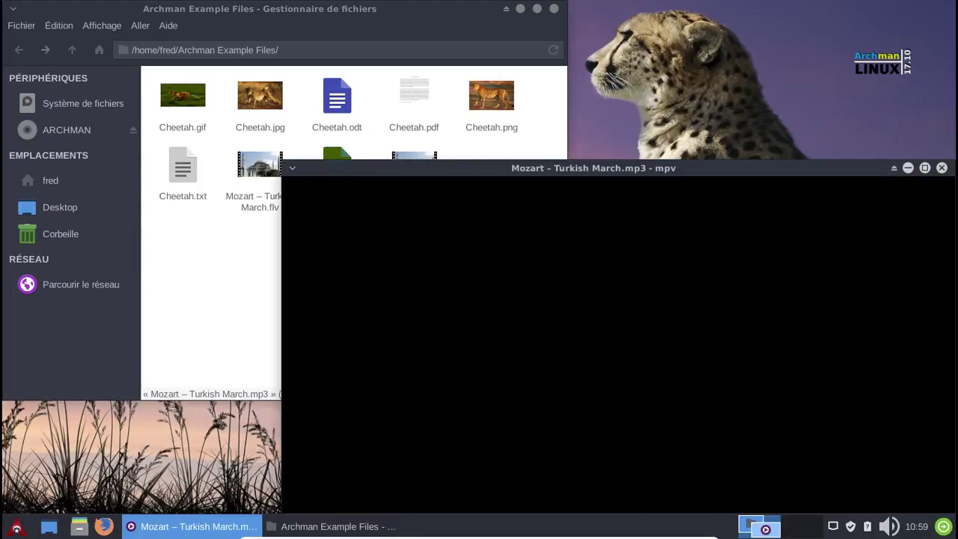
click(941, 168)
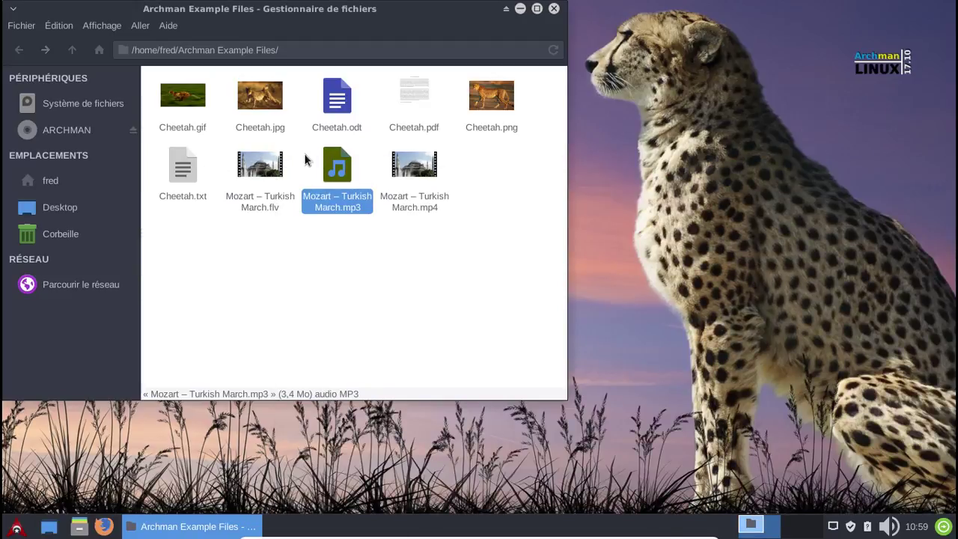
Open Cheetah.txt from the Archman Example Files folder in the default text editor.
double_click(181, 174)
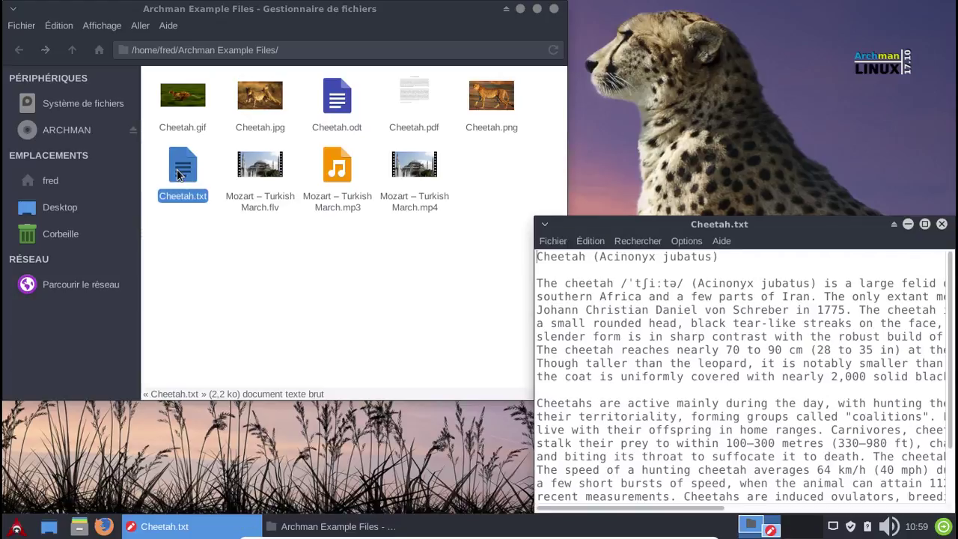
Move the Cheetah.txt window over the file manager, and close both the text editor and the file manager.
drag(712, 228, 389, 128)
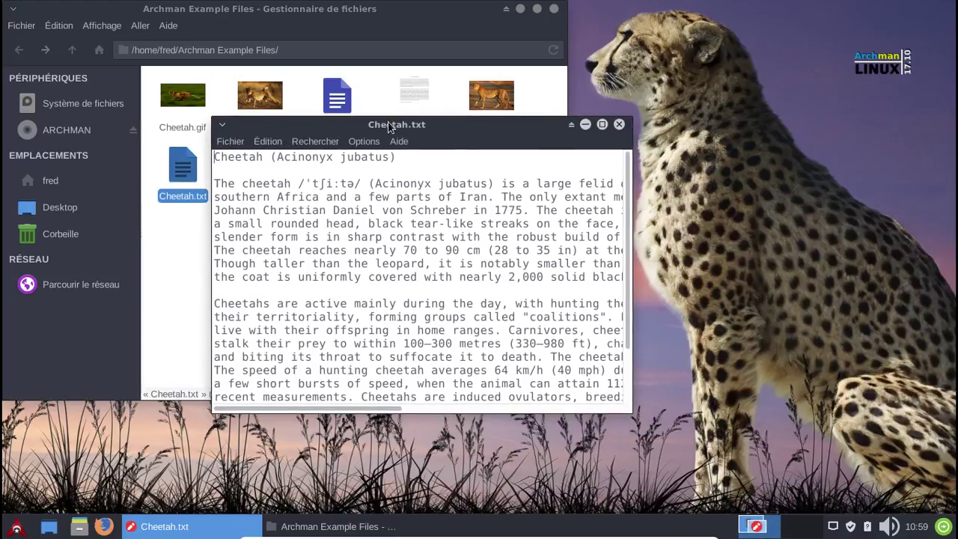
click(619, 125)
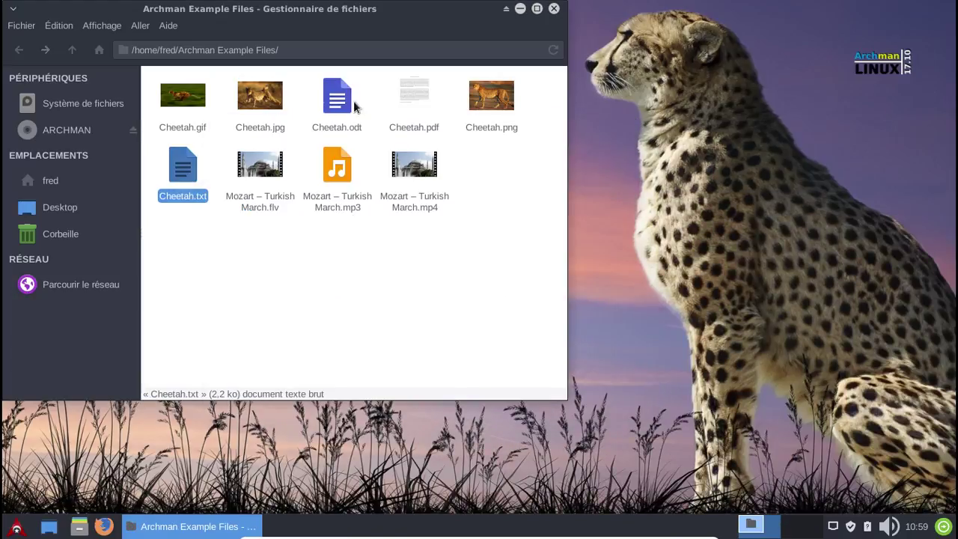
click(555, 9)
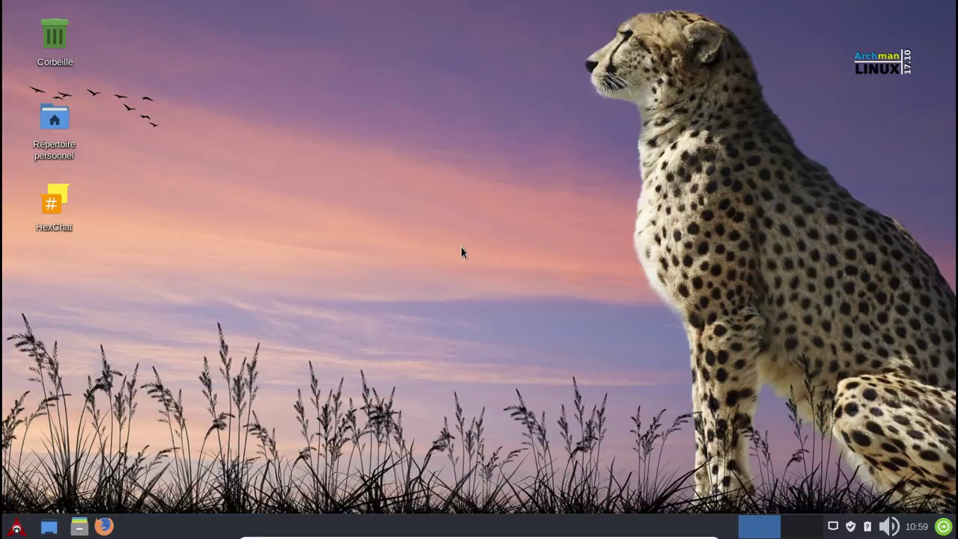
View the AUR search results for papirus in Firefox, minimise the browser and launch the Pamac package manager.
click(104, 526)
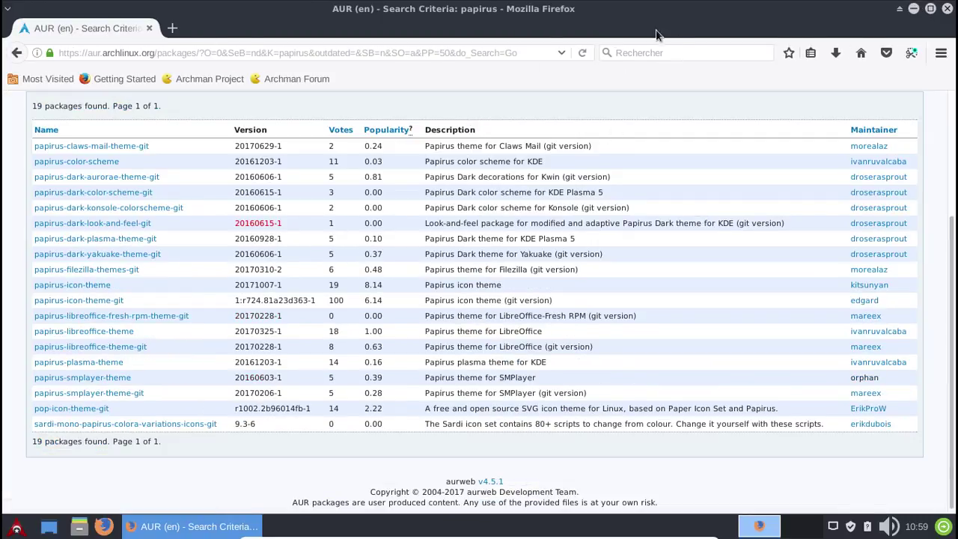
click(915, 10)
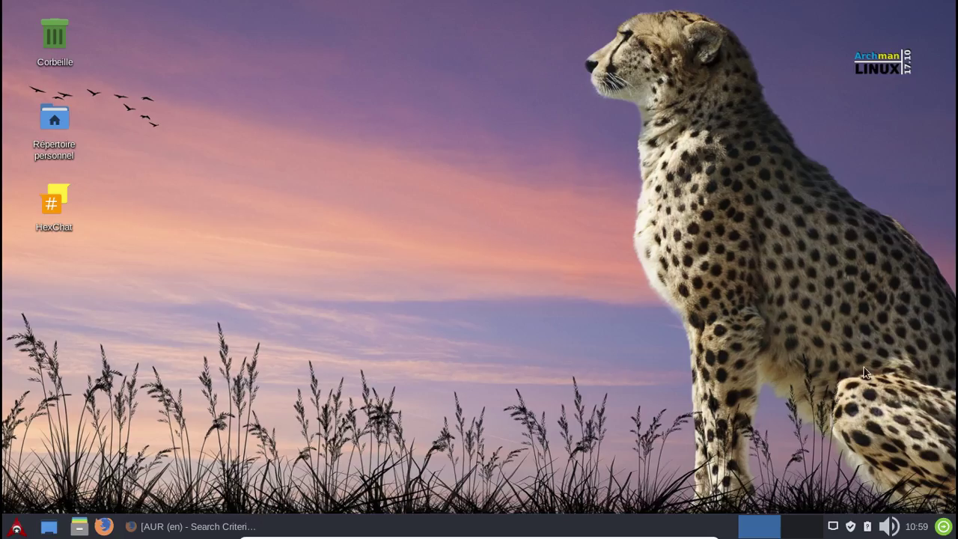
right_click(851, 526)
click(813, 485)
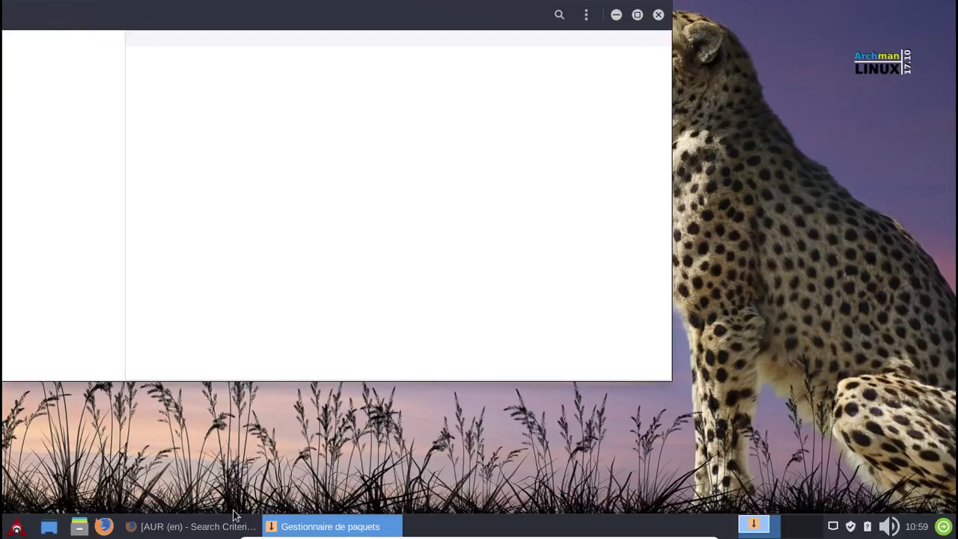
Search the web for "pamac github" in a new Firefox tab.
click(217, 526)
click(172, 29)
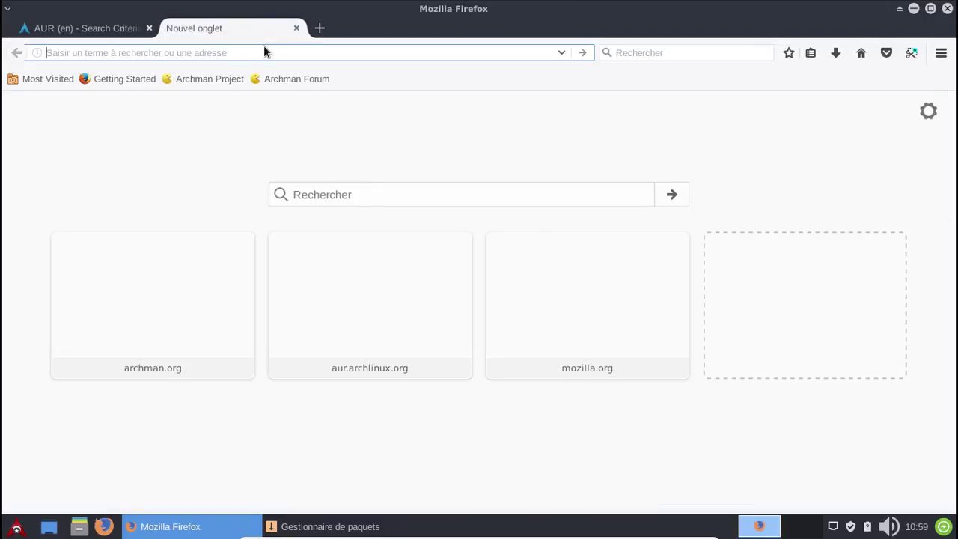
text(pamac)
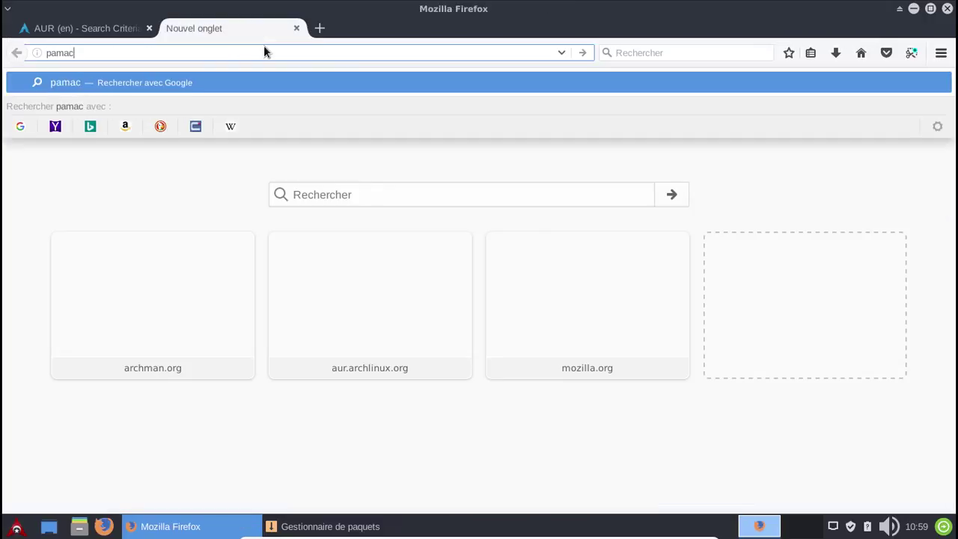
text( github)
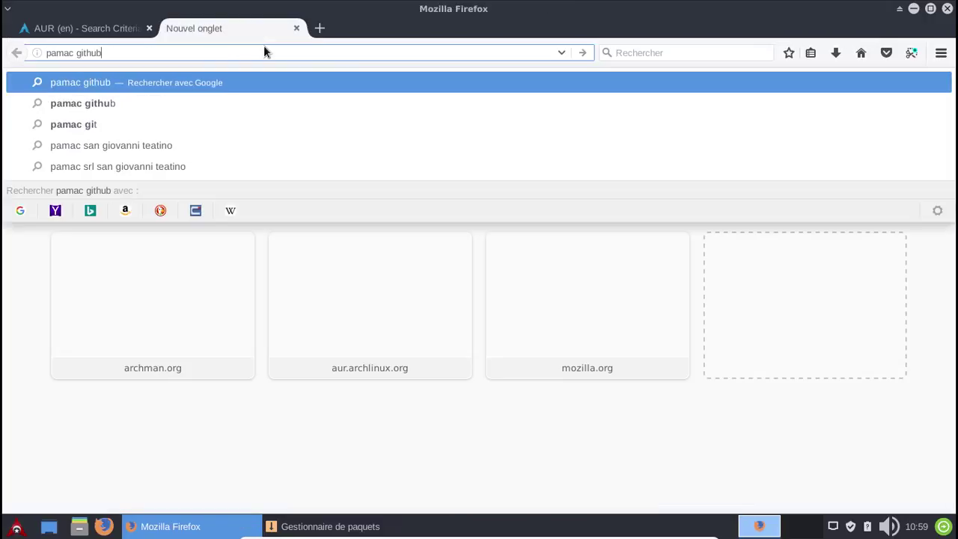
key(Return)
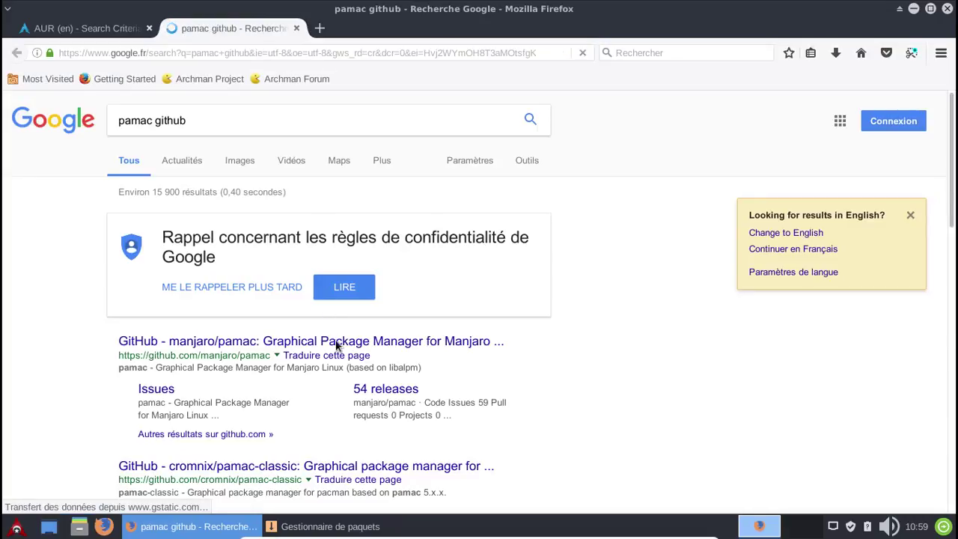
Check the latest release on the manjaro/pamac GitHub releases page, and minimise Firefox.
click(339, 343)
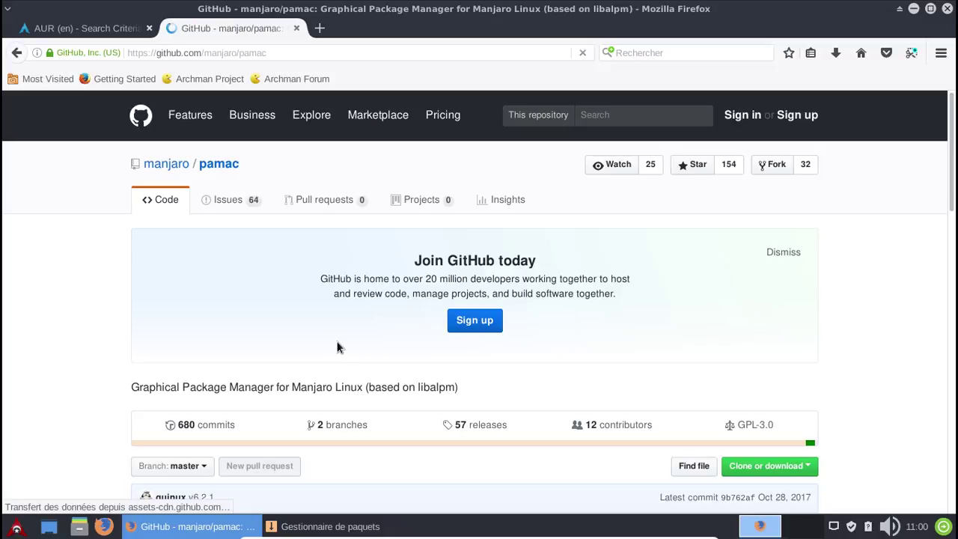
scroll(473, 383, down, 3)
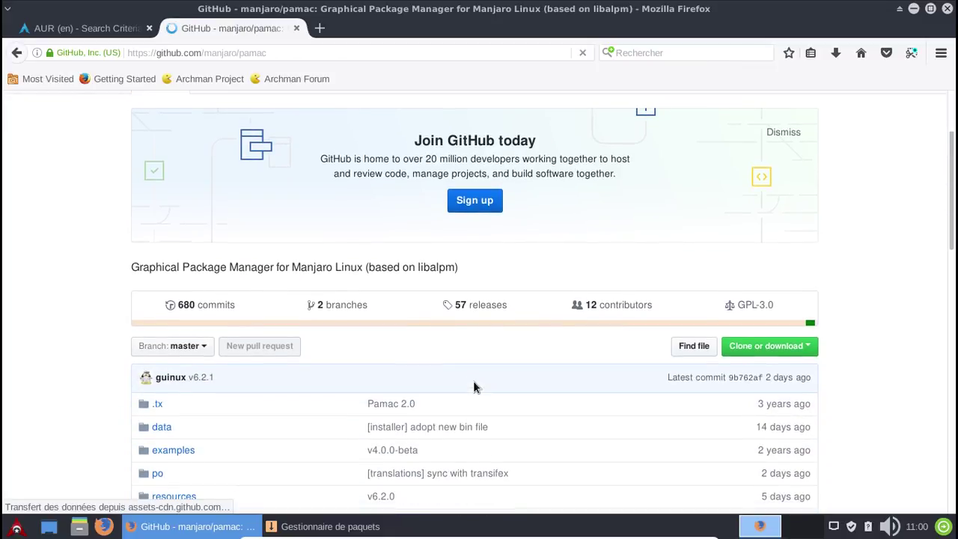
click(463, 305)
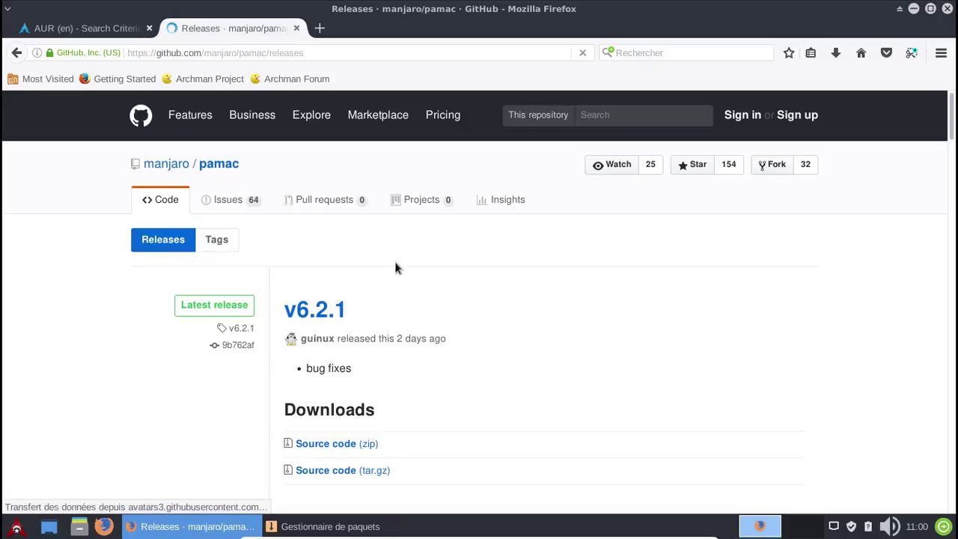
click(916, 9)
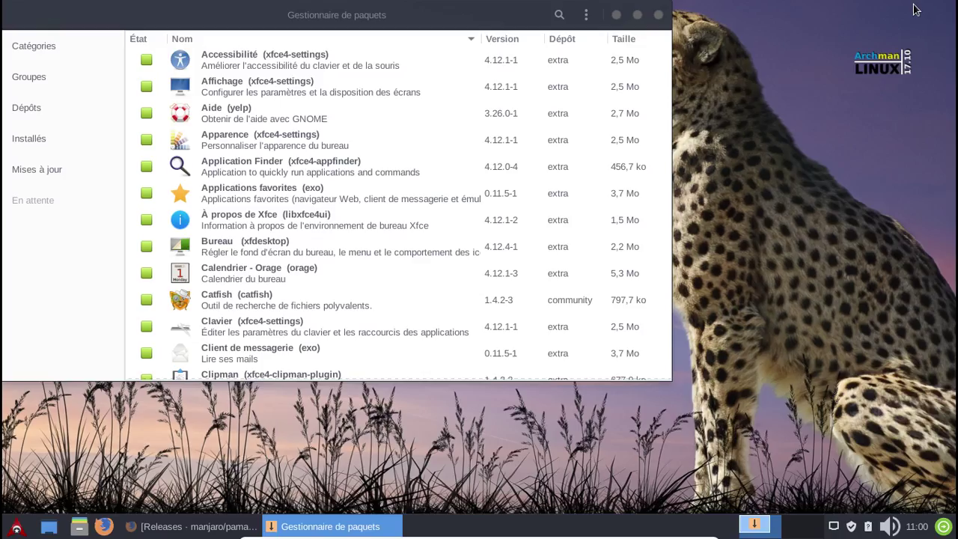
Check the installed Pamac version in its About dialog and close the dialog.
click(586, 17)
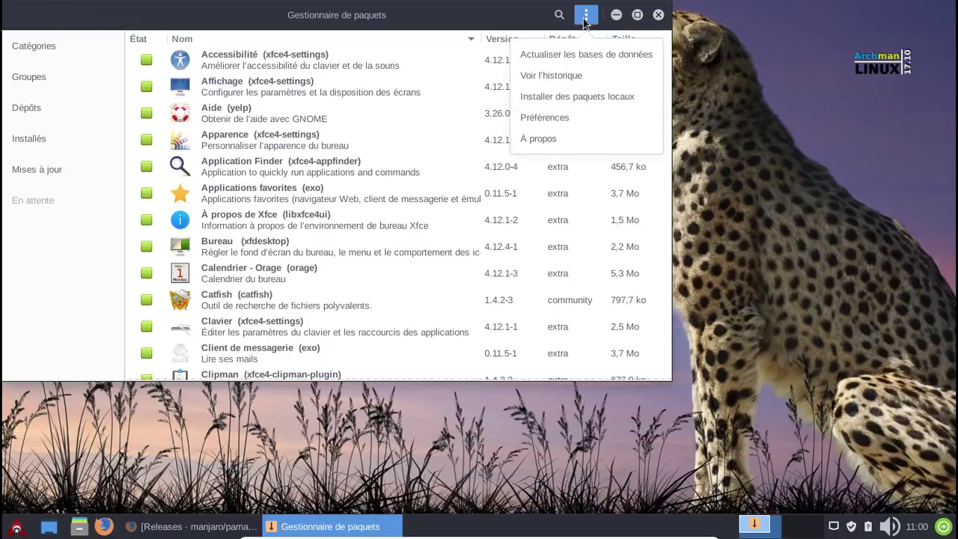
click(573, 139)
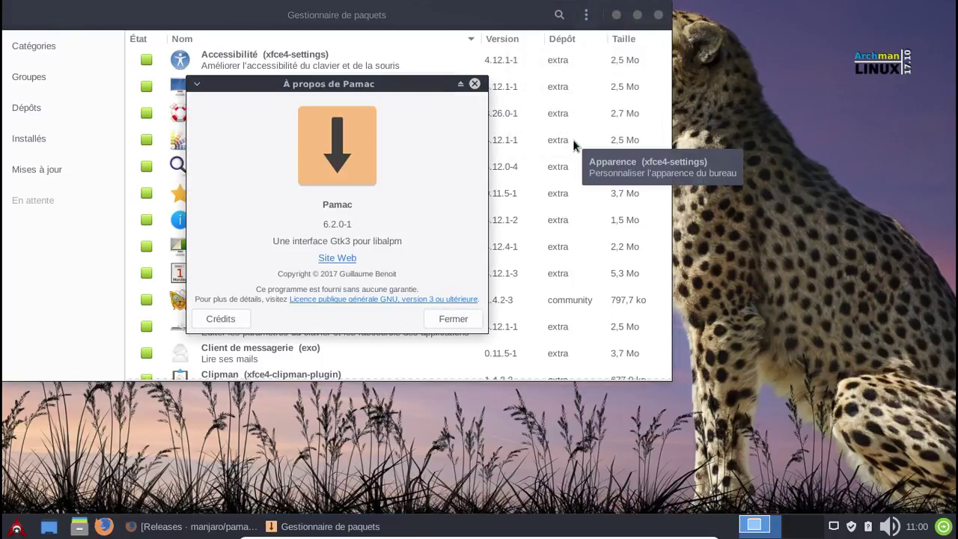
click(474, 83)
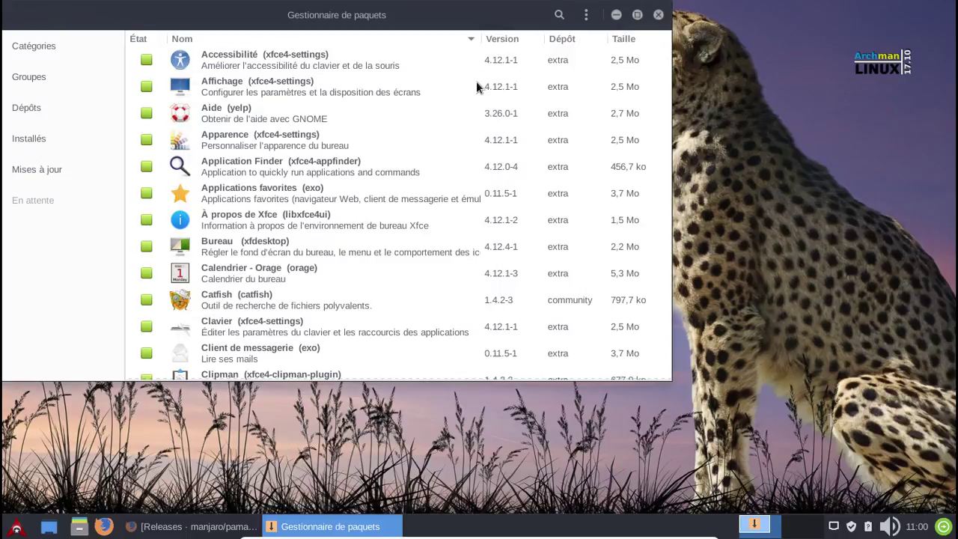
Browse the packages offered by the archman_repo repository in the package manager.
click(47, 111)
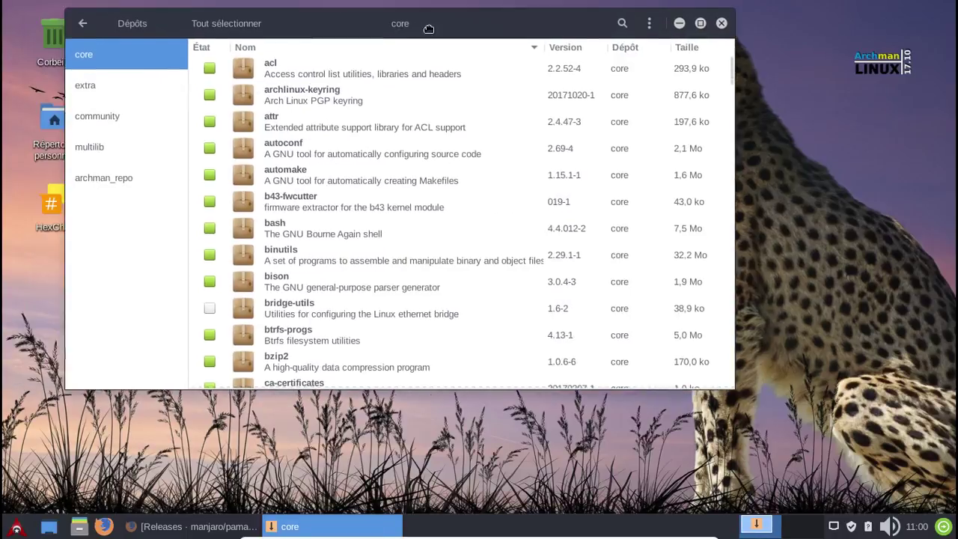
click(170, 178)
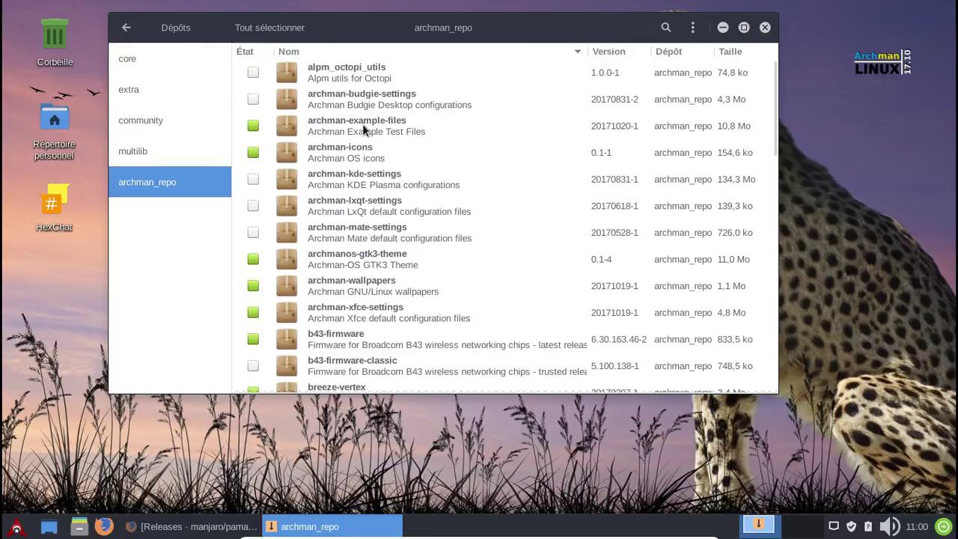
scroll(529, 206, down, 1)
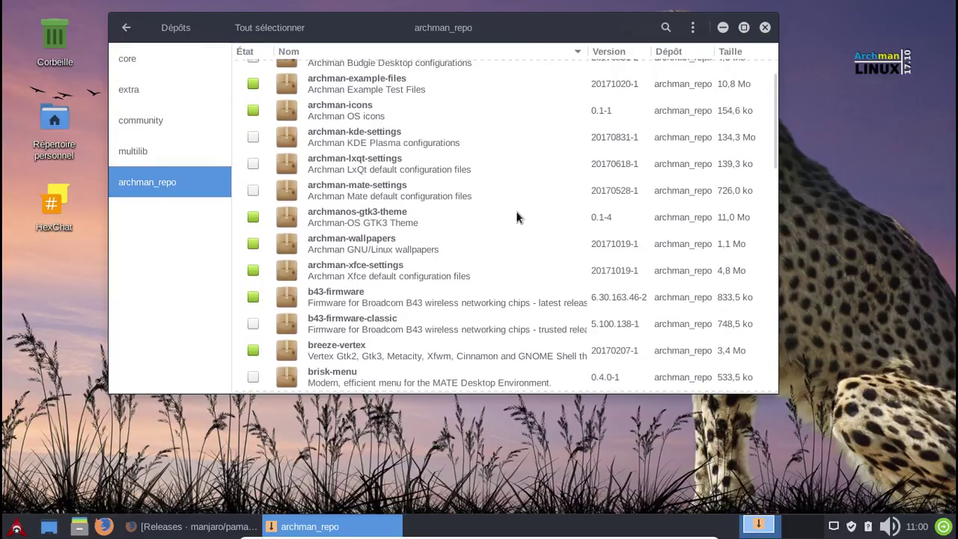
scroll(516, 217, down, 1)
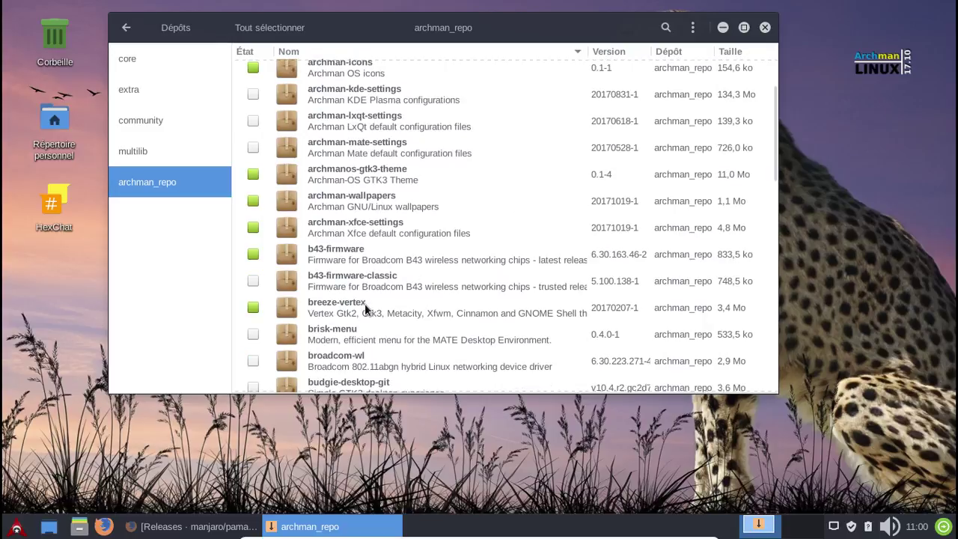
scroll(465, 287, down, 4)
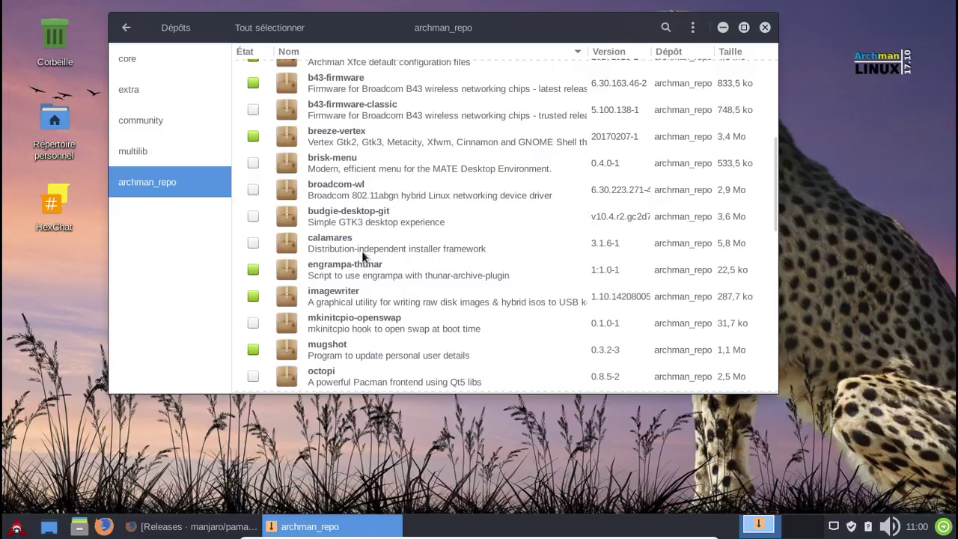
scroll(402, 232, down, 5)
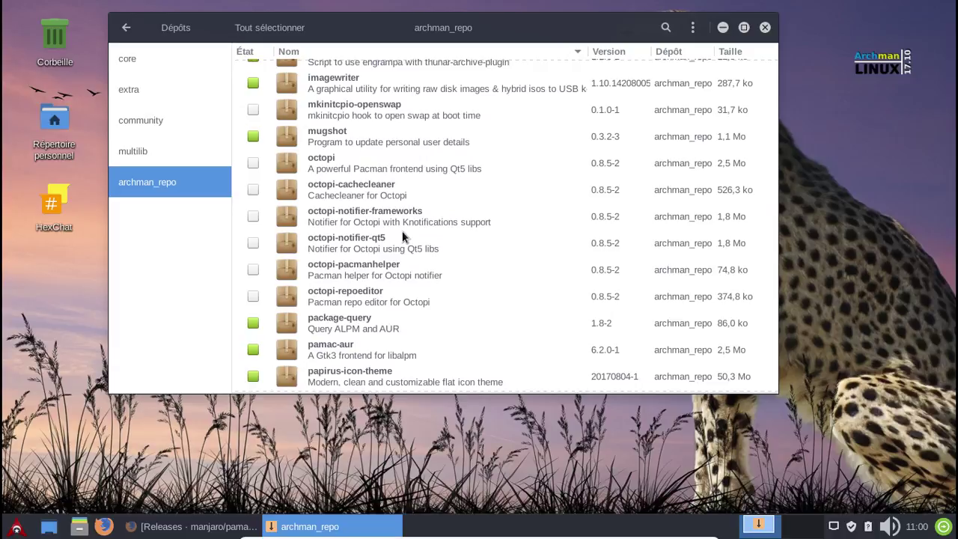
scroll(402, 230, down, 6)
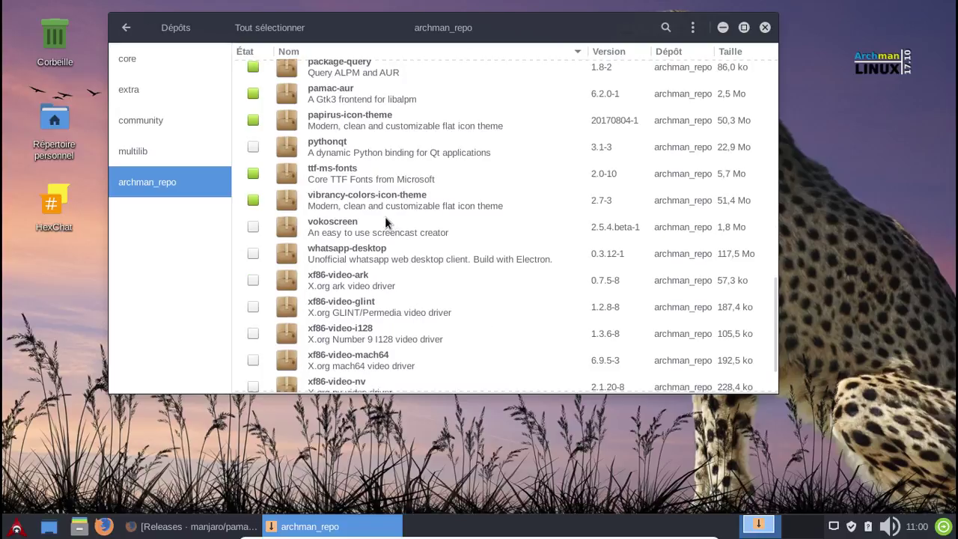
scroll(385, 218, up, 1)
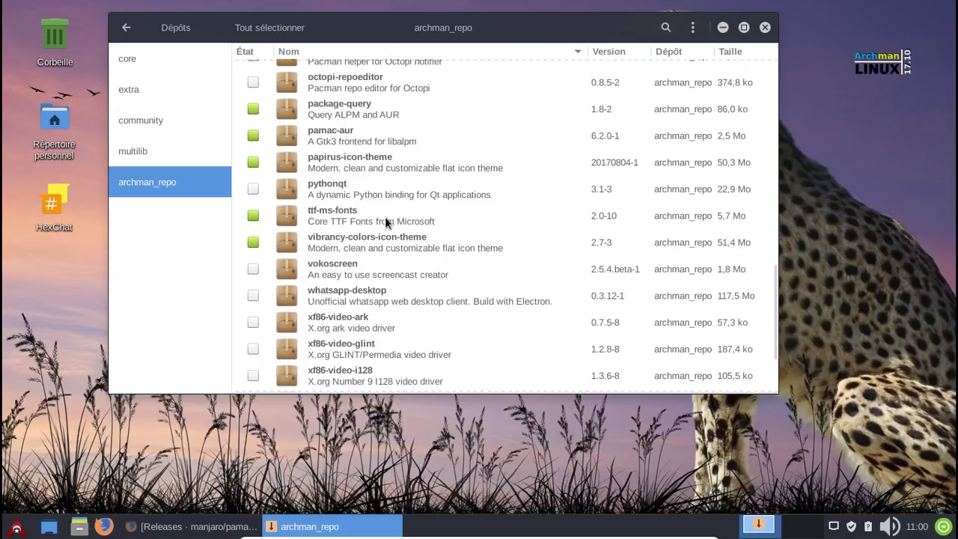
Compare the papirus-icon-theme version in the AUR search results with the package in archman_repo.
click(236, 525)
click(76, 30)
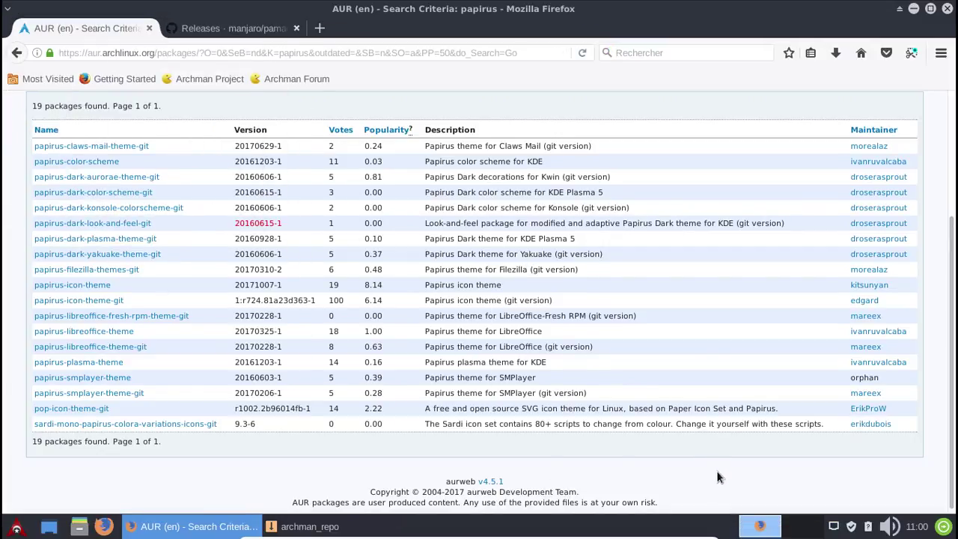
click(348, 527)
scroll(505, 169, up, 3)
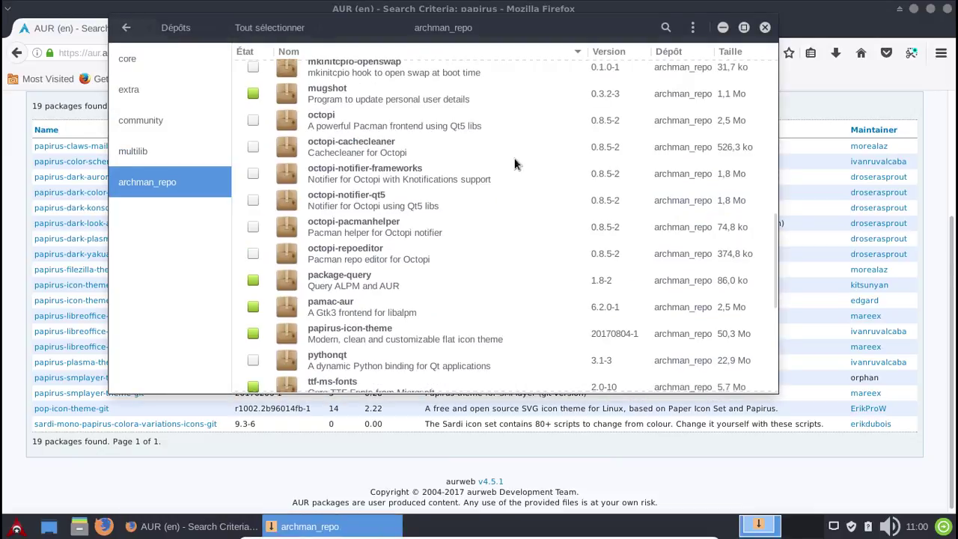
scroll(382, 283, down, 1)
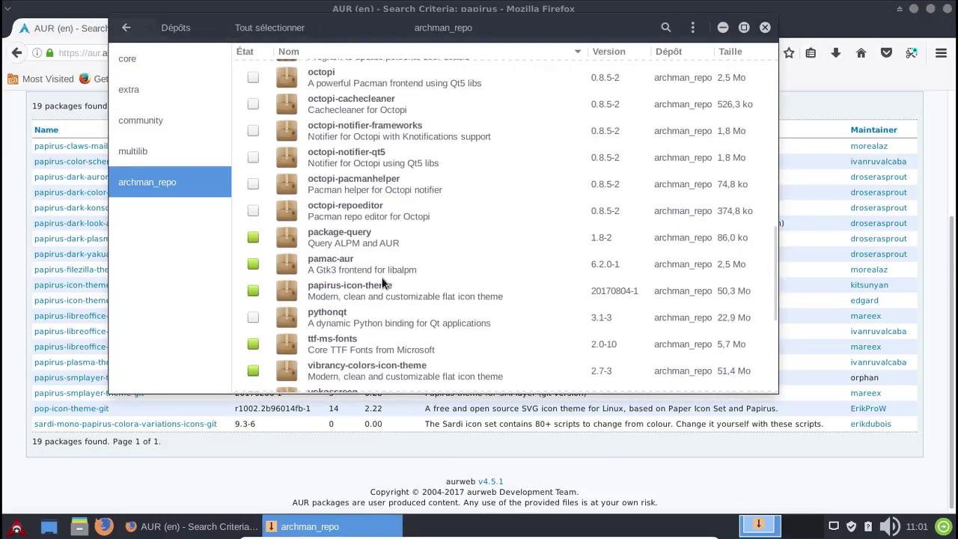
click(505, 284)
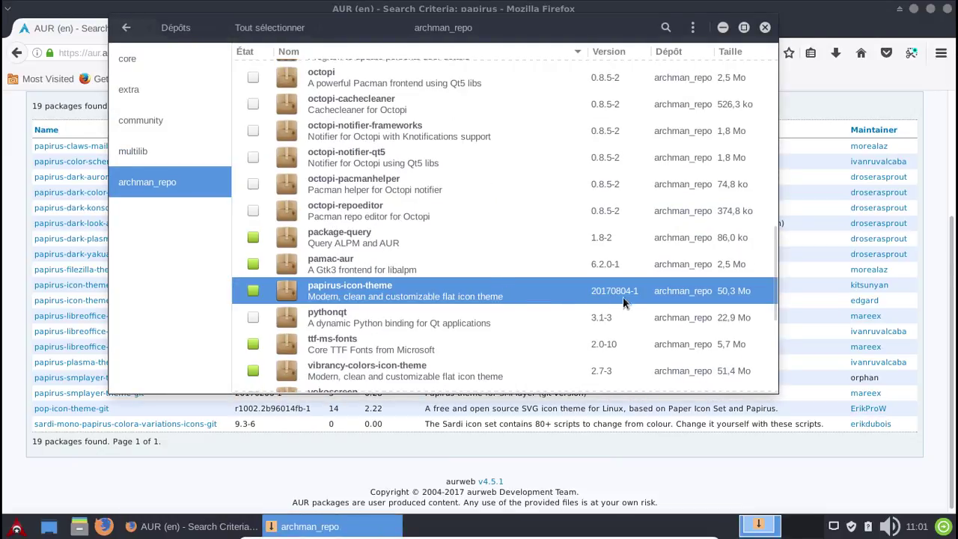
Return to the AUR papirus search page, then minimise Firefox and close the package manager.
click(160, 460)
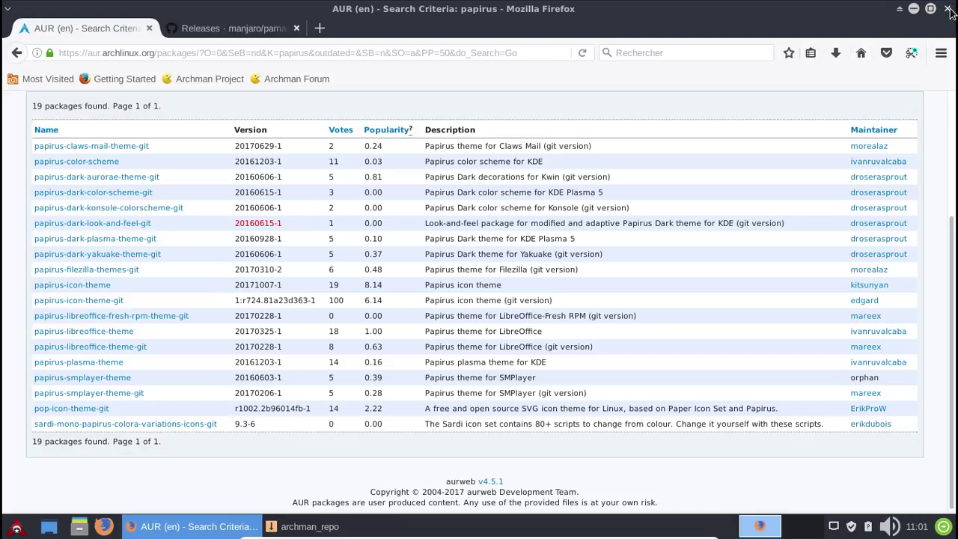
scroll(561, 182, up, 4)
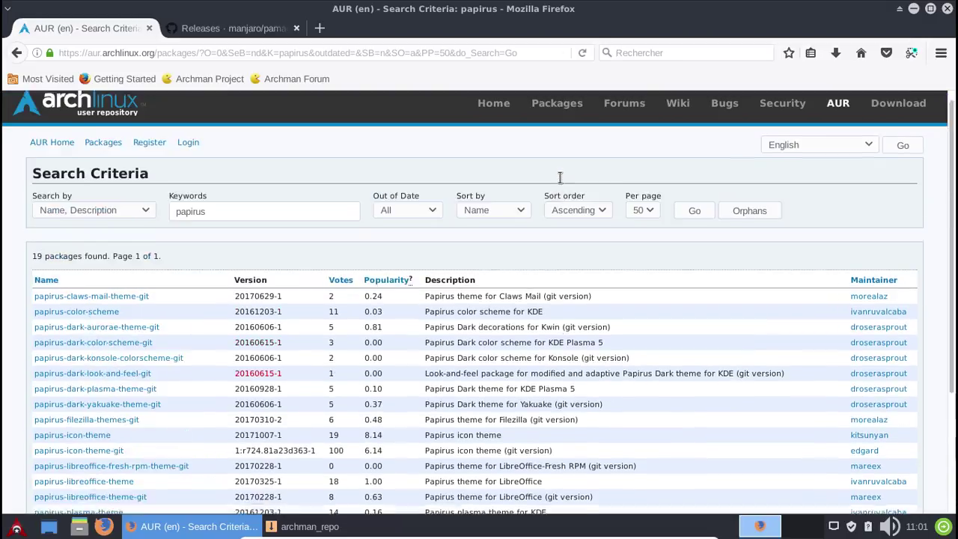
click(913, 8)
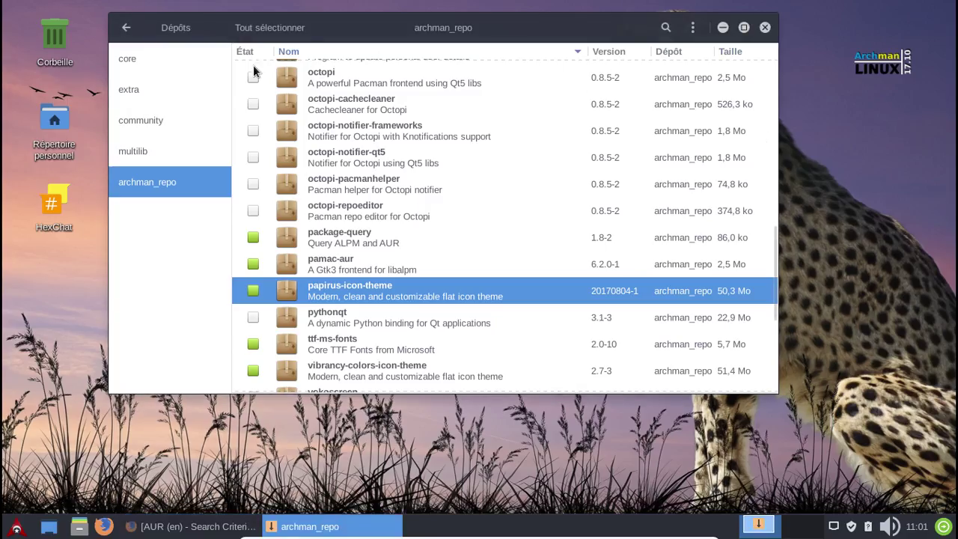
click(765, 27)
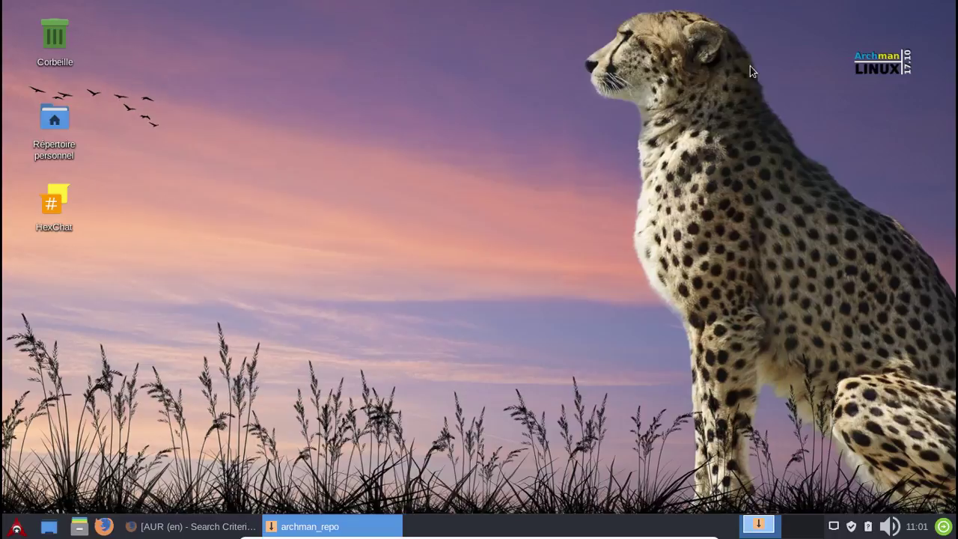
Open a terminal and begin a sudo command at the prompt.
click(15, 529)
click(166, 221)
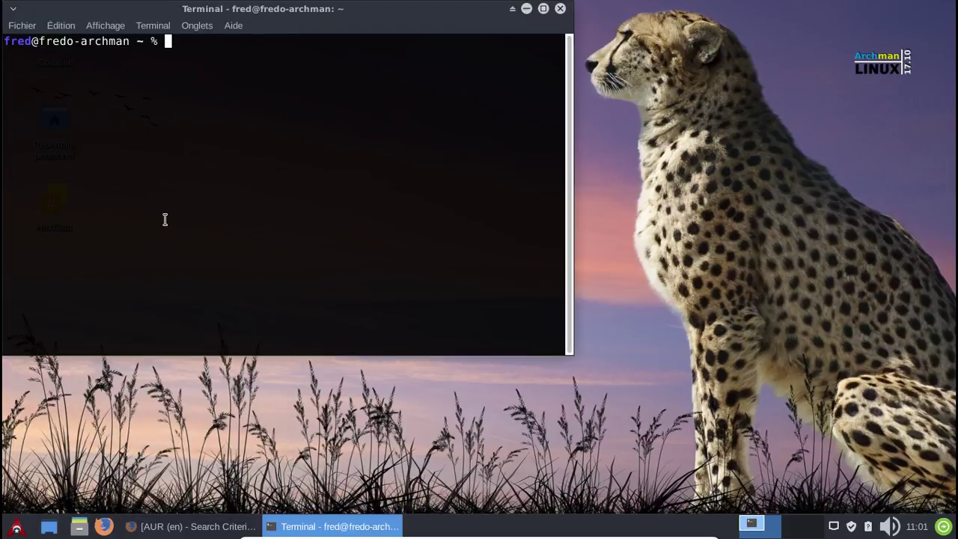
text(sudo pacman )
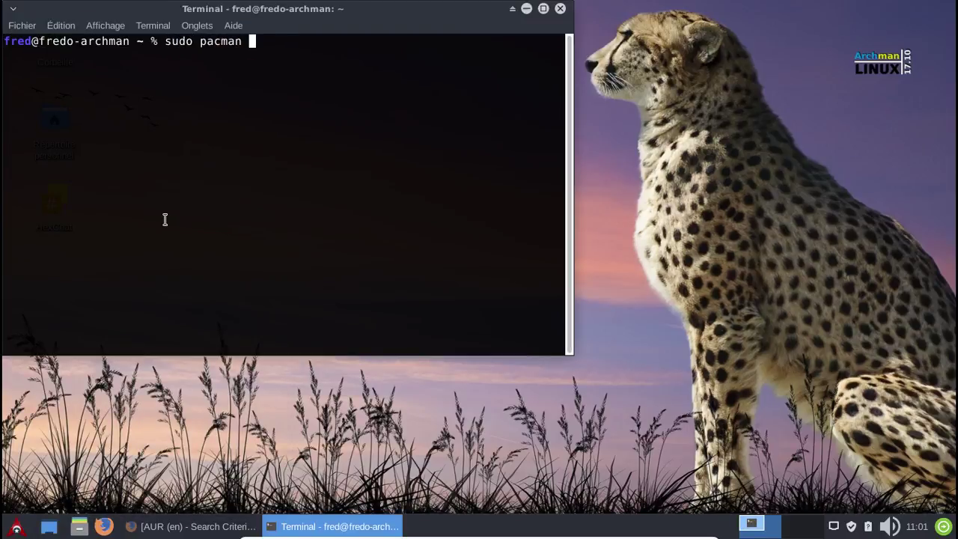
text(-S)
key(BackSpace)
key(BackSpace)
key(BackSpace)
key(BackSpace)
key(BackSpace)
key(BackSpace)
key(BackSpace)
key(BackSpace)
key(BackSpace)
Open /etc/pacman.conf in nano with sudo, authenticating with the account password.
text(nano /Etc/)
key(BackSpace)
key(BackSpace)
key(BackSpace)
key(BackSpace)
key(BackSpace)
text(etc)
key(BackSpace)
key(BackSpace)
key(BackSpace)
text(§et)
key(BackSpace)
key(BackSpace)
key(BackSpace)
text(/etc/pa)
key(Tab)
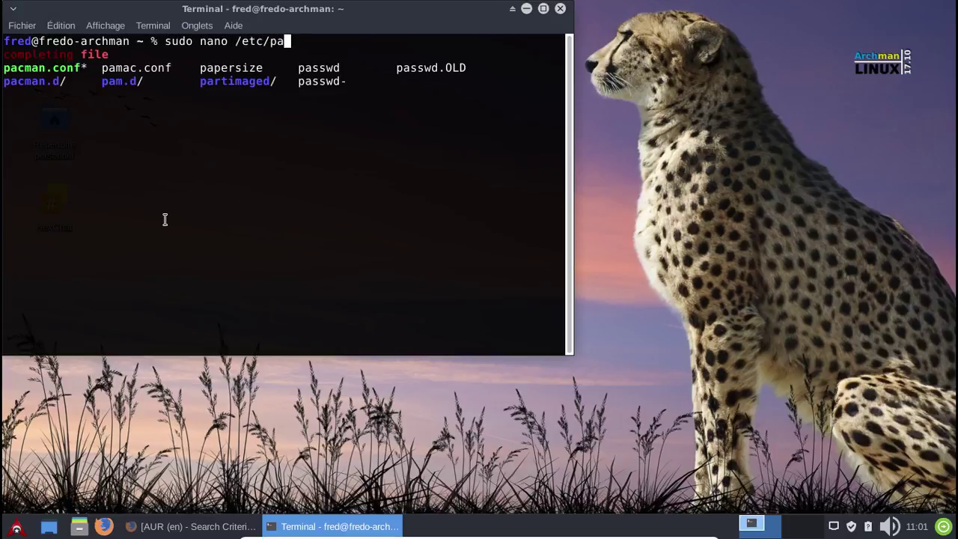
text(c)
key(Tab)
text(c)
key(Tab)
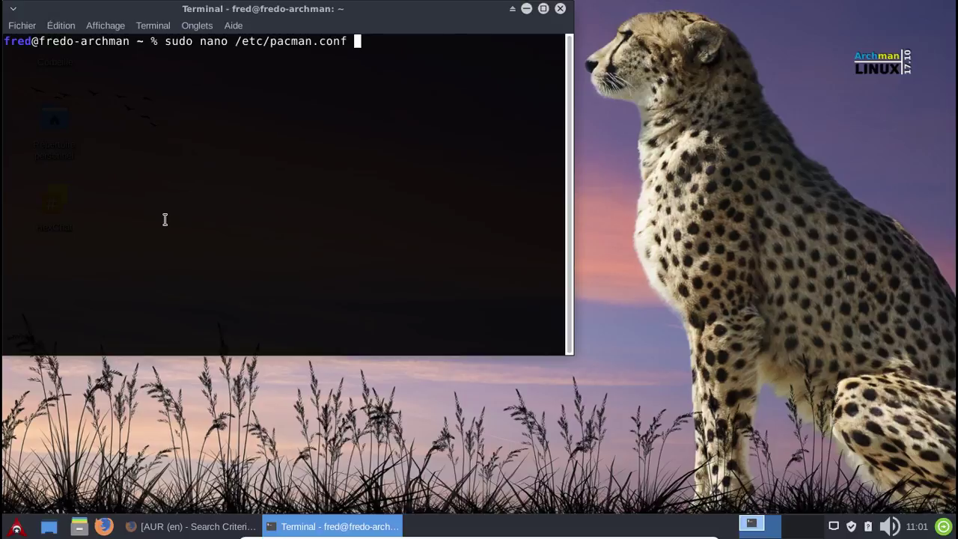
key(Return)
key(Return)
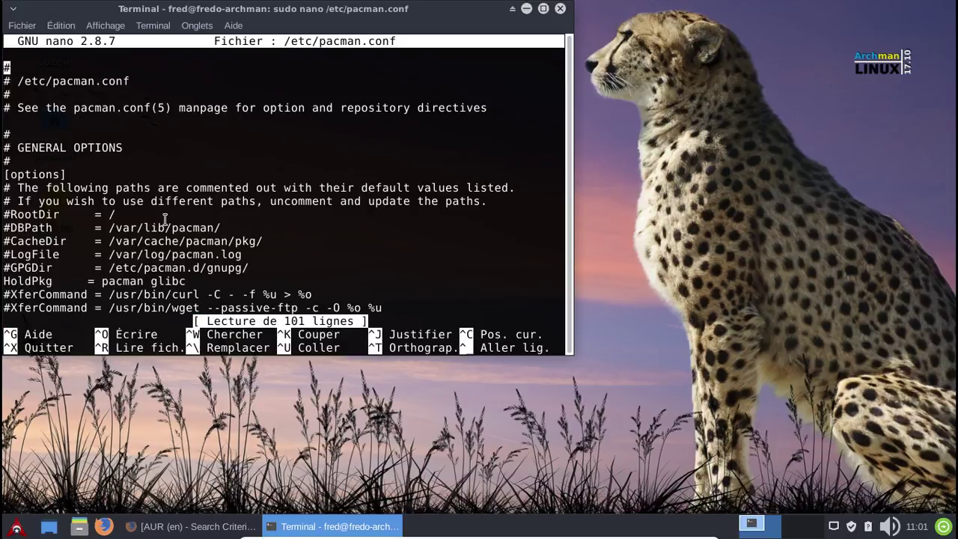
Comment out the [archman_repo] header, its SigLevel = Never line and its archman.org Server line, and save pacman.conf.
key(alt+slash)
key(Up)
key(Up)
key(Up)
key(Up)
key(Up)
key(Up)
key(Up)
key(Up)
key(Up)
key(Up)
key(Up)
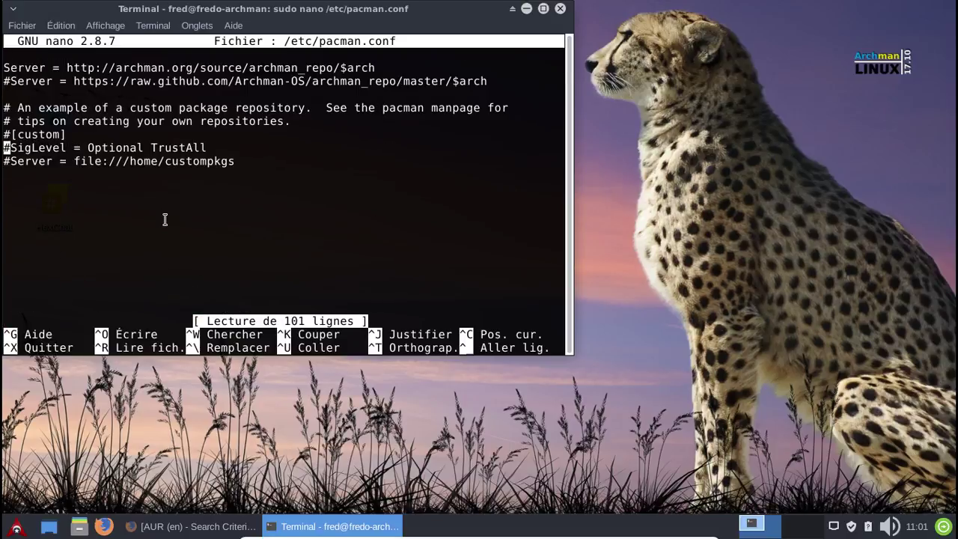
key(Up)
key(Up)
key(Up)
key(Up)
key(Up)
key(Down)
key(Down)
key(Down)
key(Down)
key(Down)
key(Down)
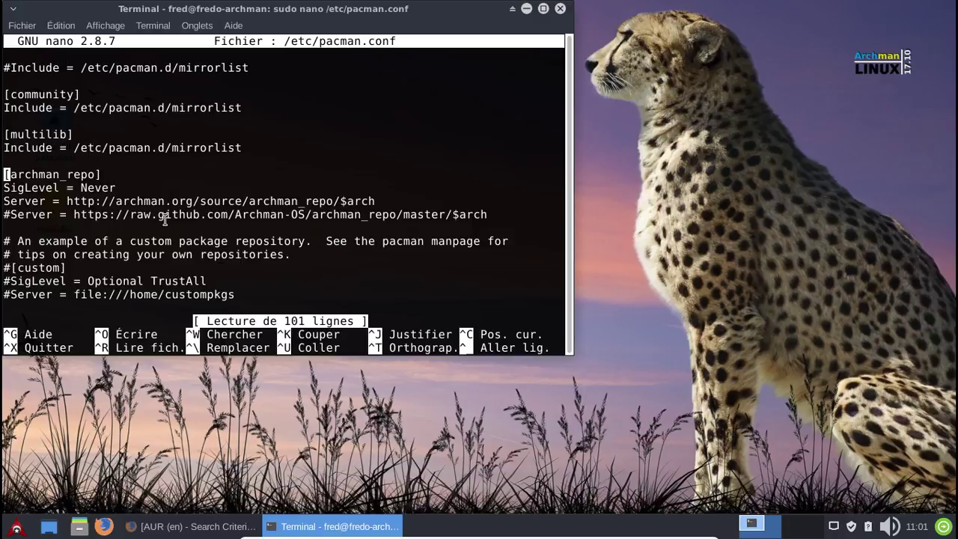
text(#)
key(Down)
key(Left)
text(#)
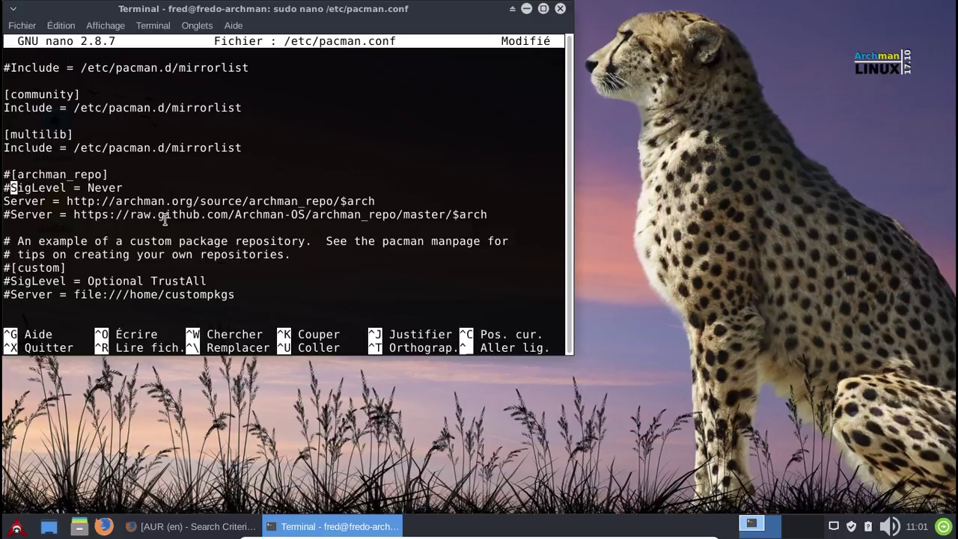
key(Down)
key(Left)
text(#)
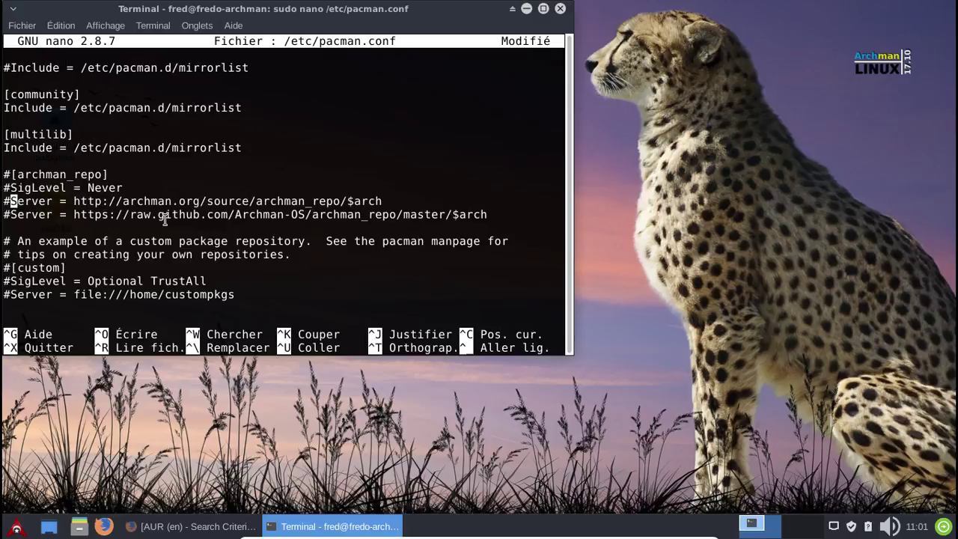
key(ctrl+x)
key(o)
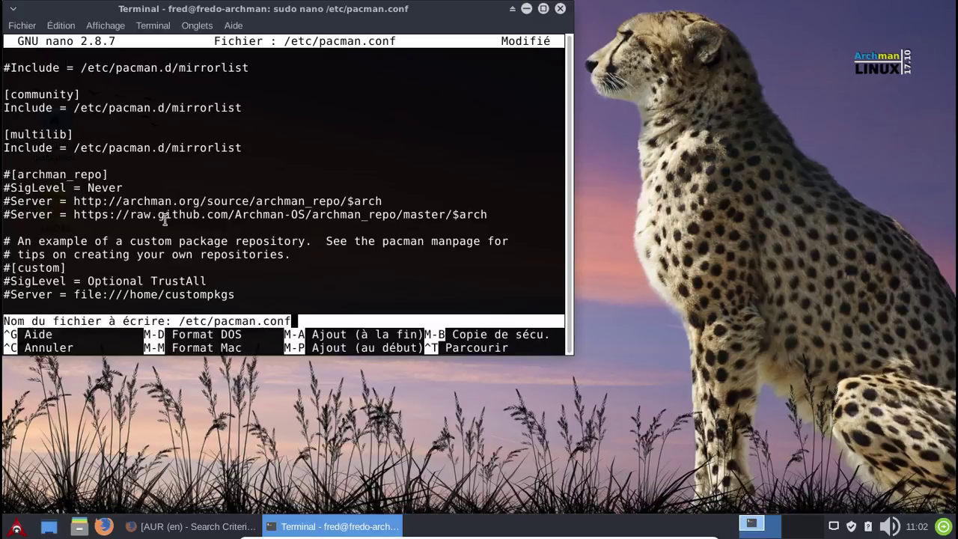
key(Return)
text(pac)
key(Tab)
key(Tab)
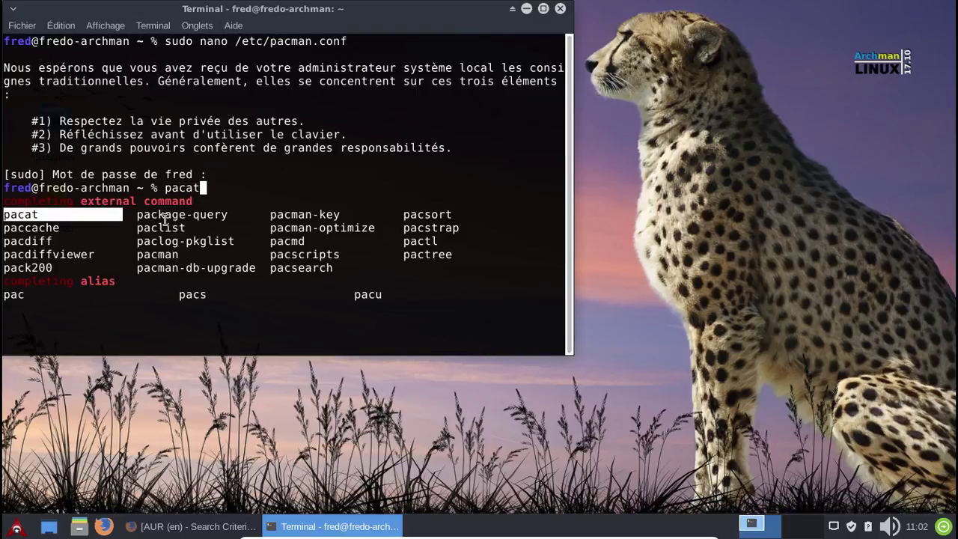
key(Right)
key(Right)
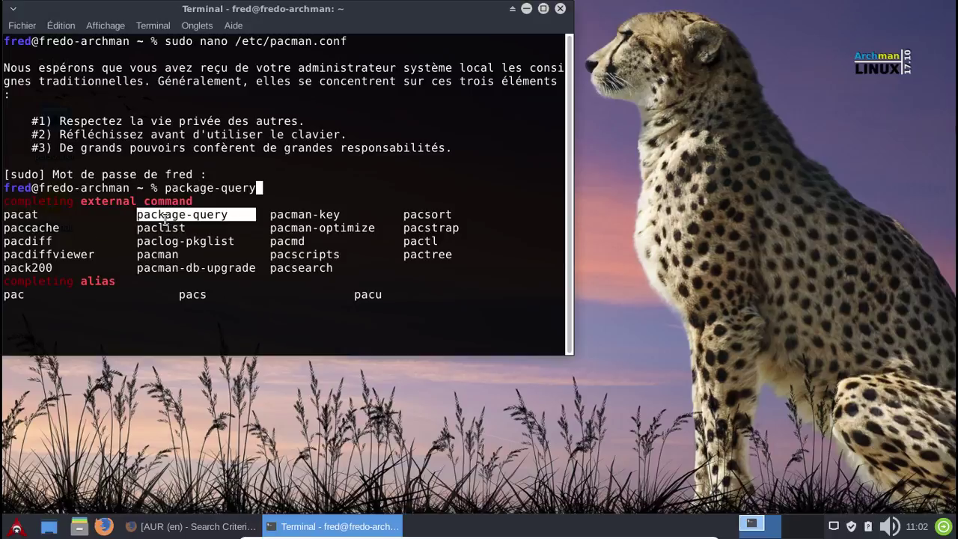
key(BackSpace)
key(BackSpace)
key(BackSpace)
key(BackSpace)
key(BackSpace)
key(BackSpace)
key(BackSpace)
key(BackSpace)
key(BackSpace)
key(BackSpace)
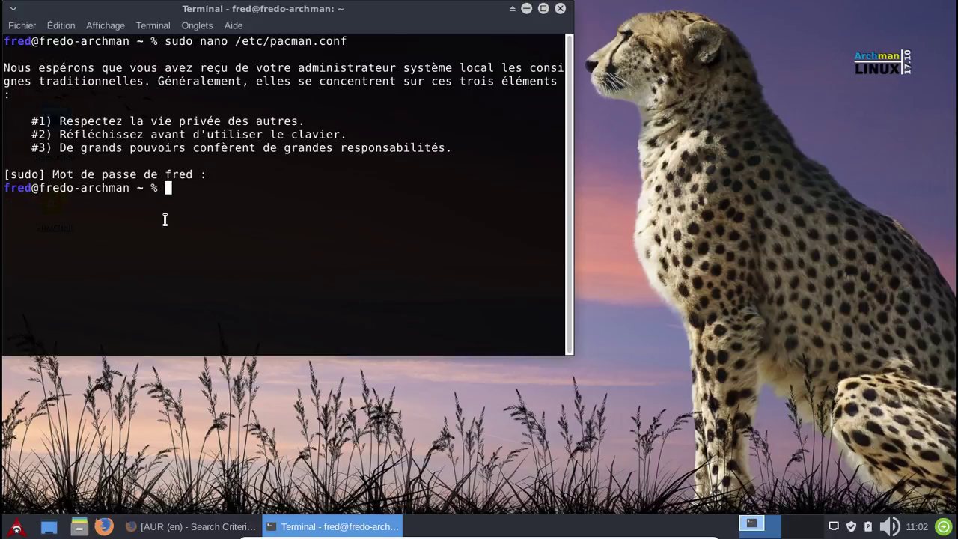
Force a refresh of the package databases with sudo pacman -Syy, and close the terminal.
text(sudo pacman)
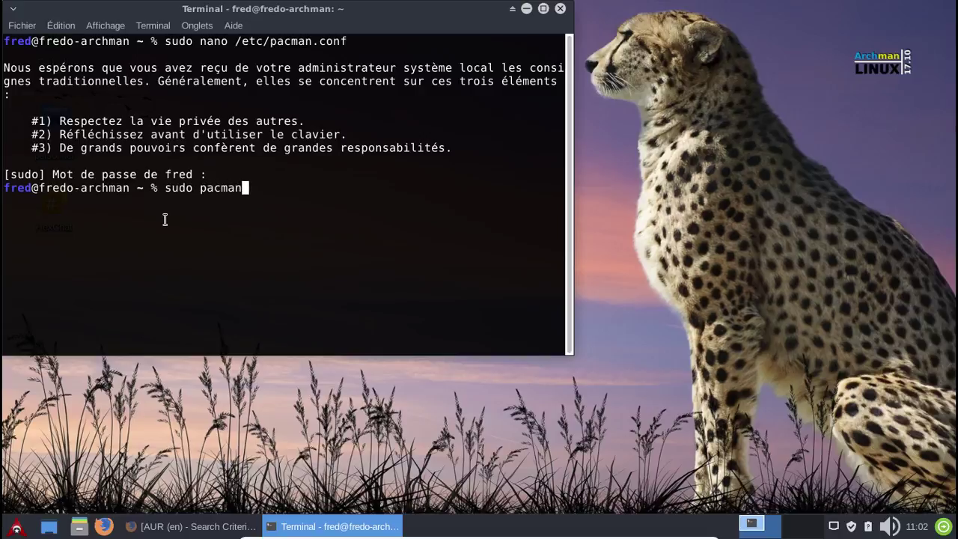
text( -Syy)
key(Return)
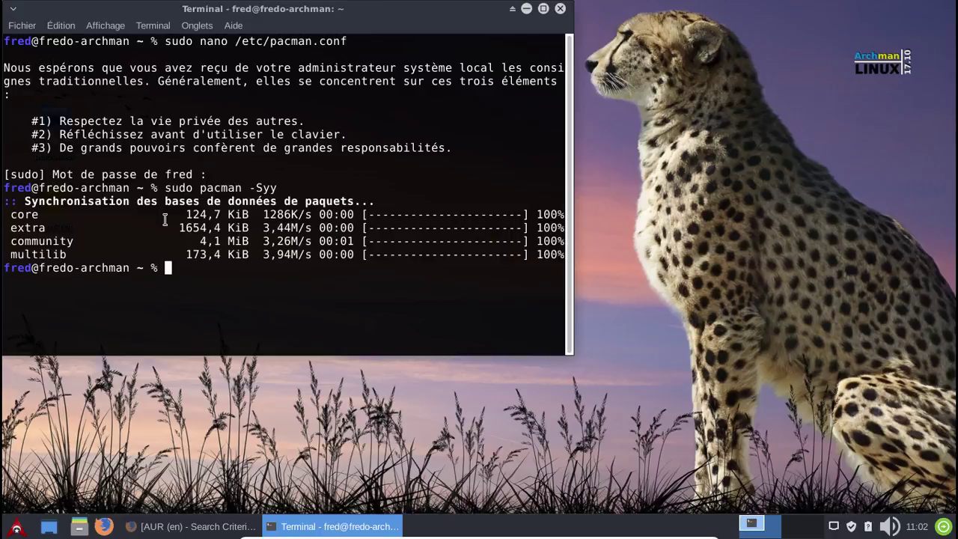
click(560, 9)
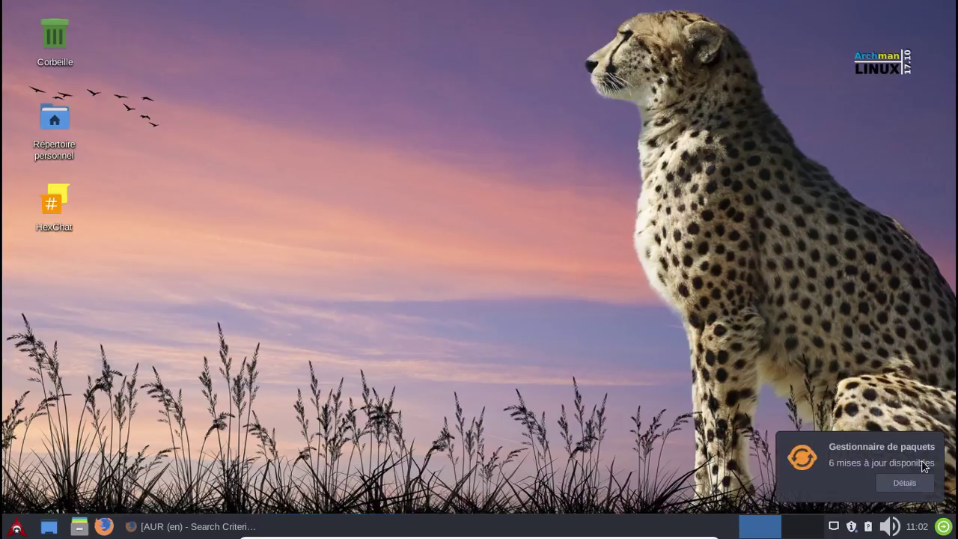
Review the pending AUR updates in the package manager and close it.
click(852, 446)
right_click(854, 526)
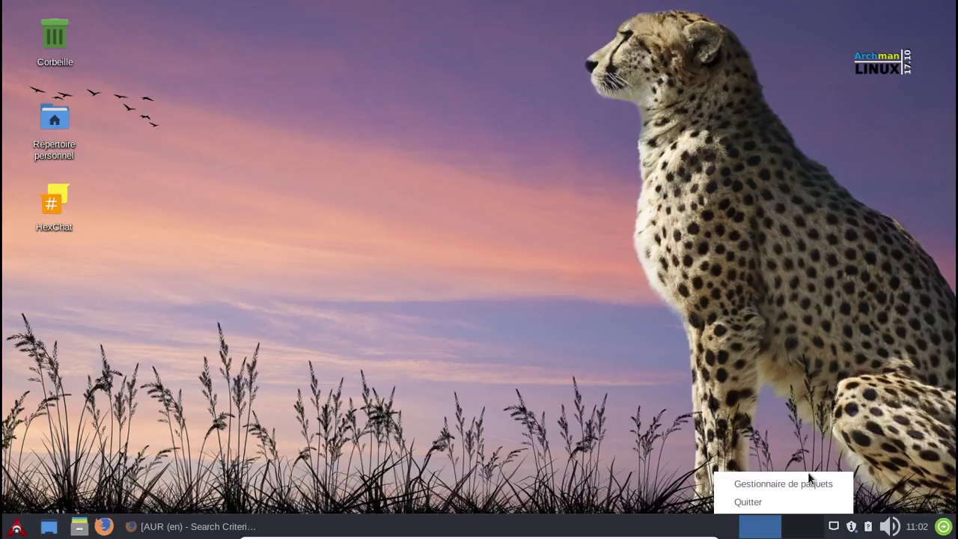
click(808, 492)
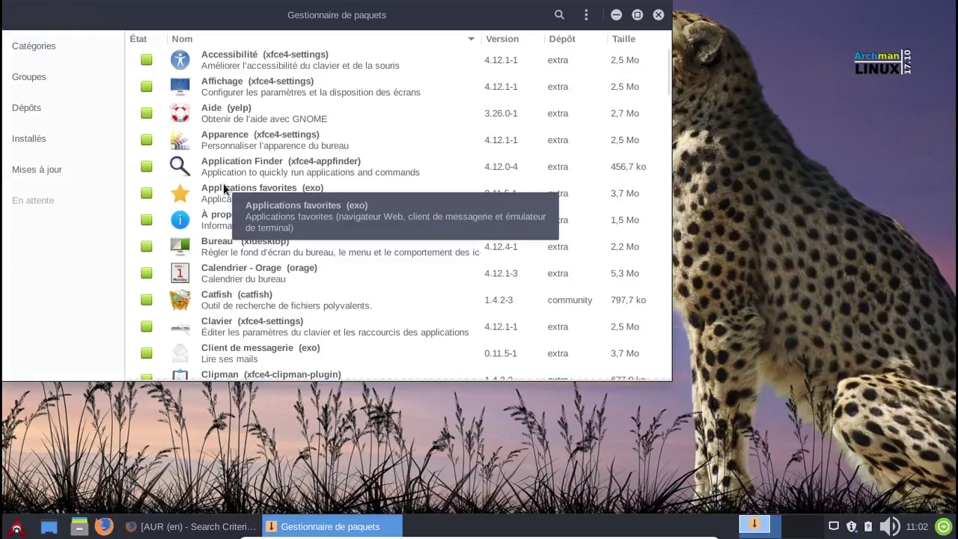
click(39, 166)
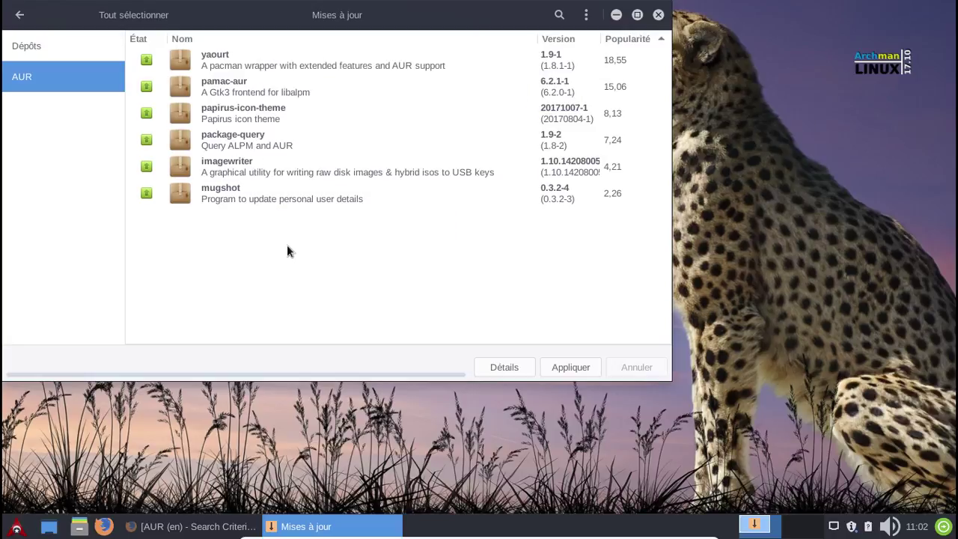
click(657, 15)
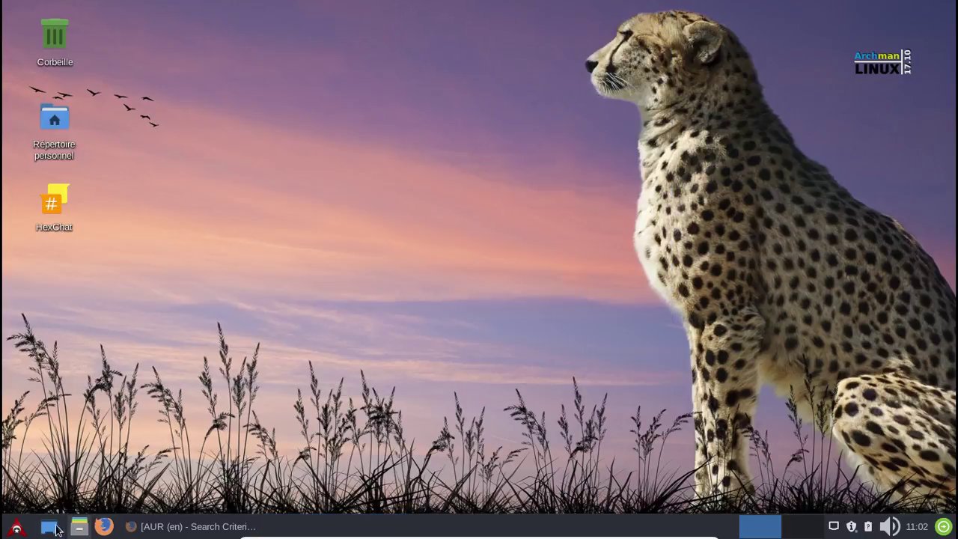
Reopen the package manager and display the available updates.
click(16, 527)
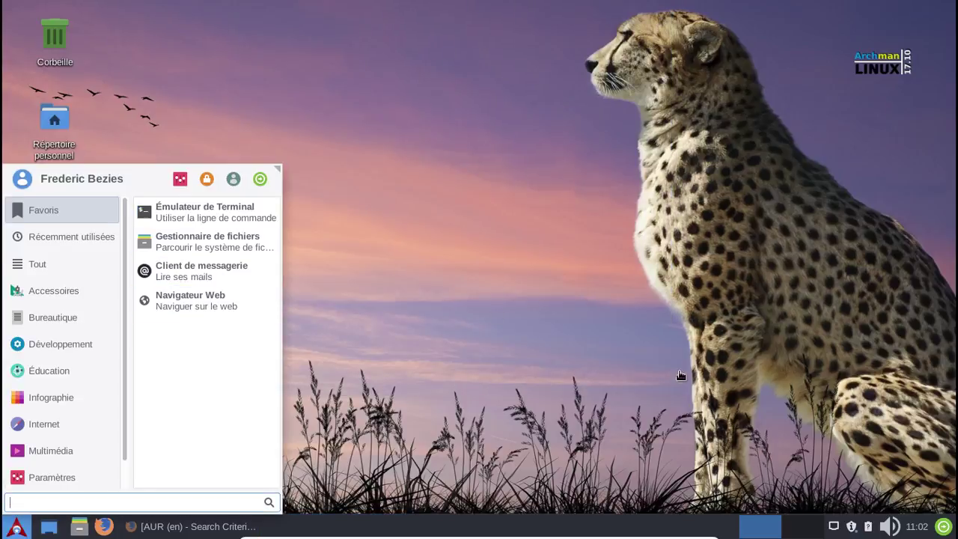
click(737, 397)
right_click(851, 526)
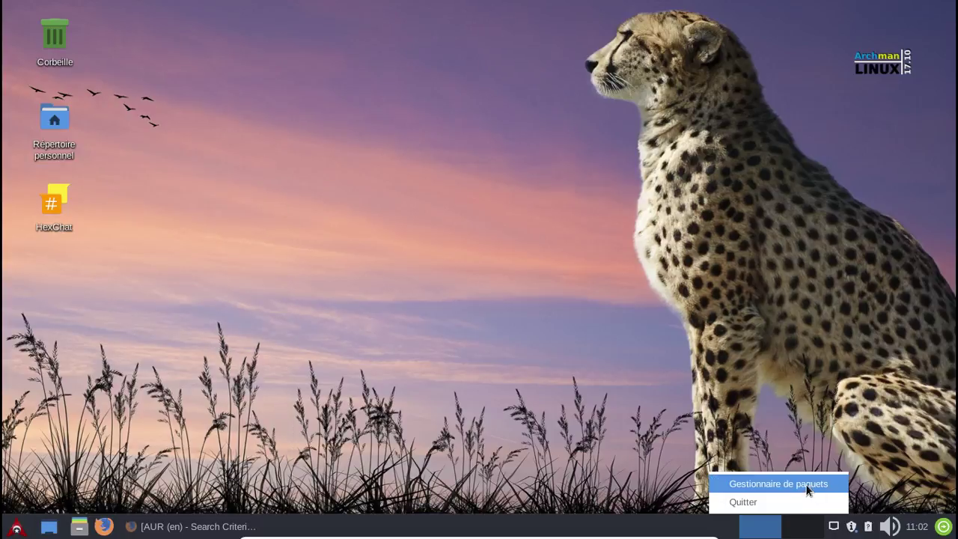
click(800, 484)
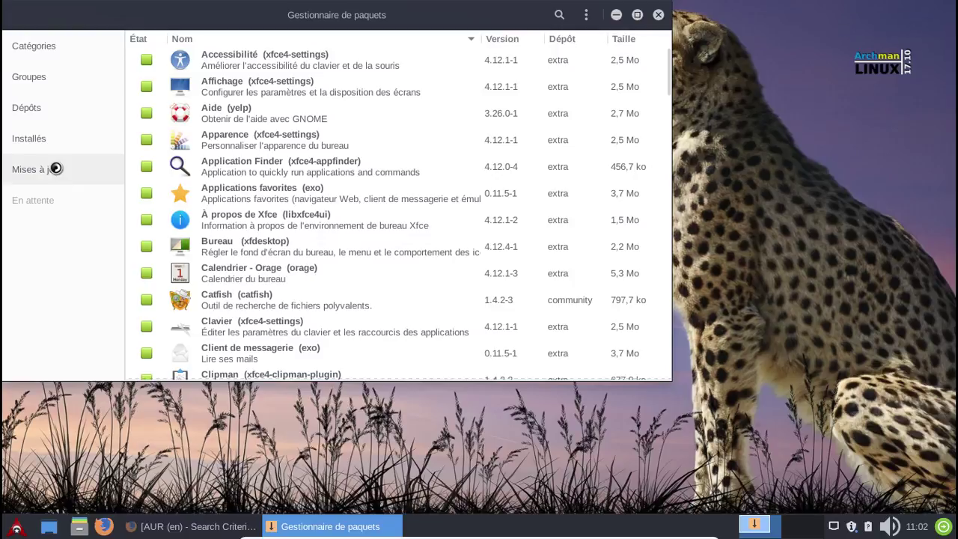
click(53, 165)
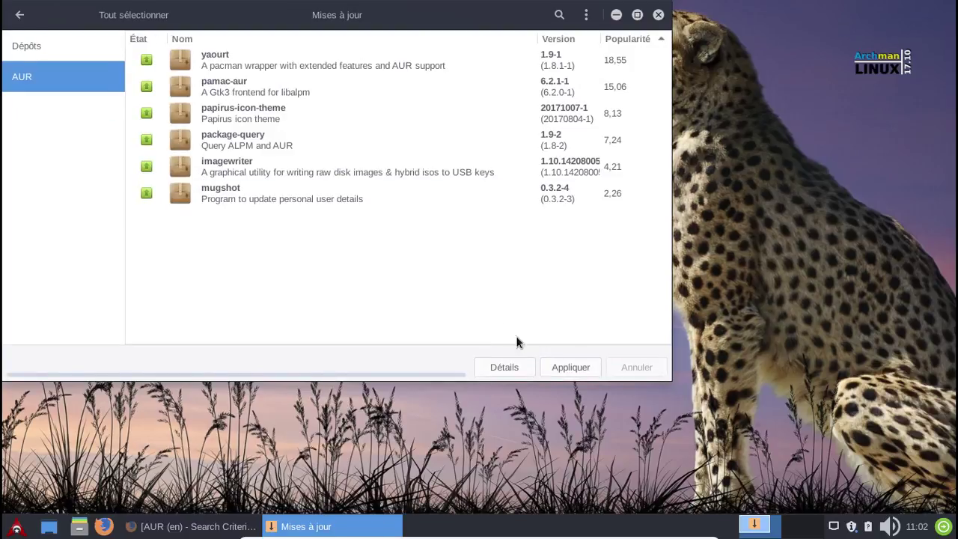
Apply all the listed AUR updates, enter the account password and accept the transaction summary.
click(568, 368)
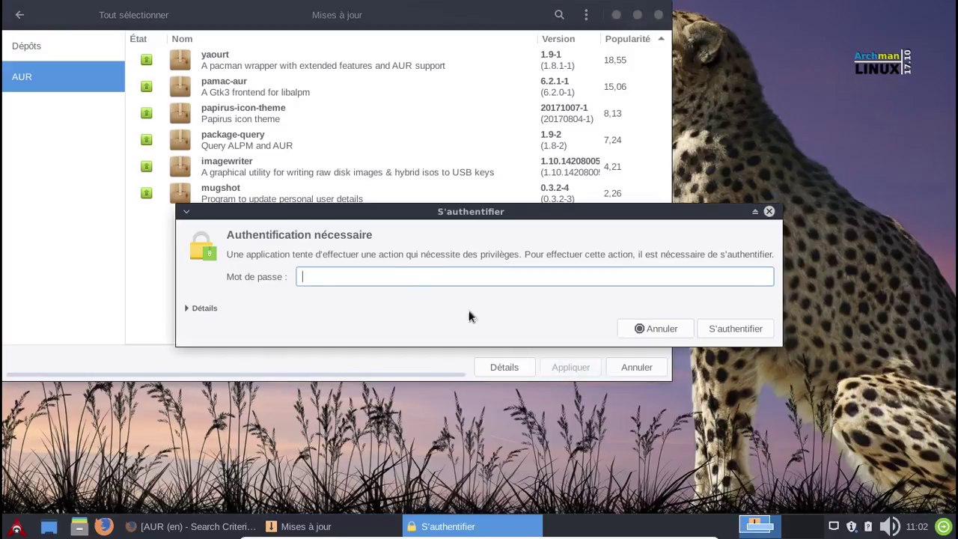
text(••••••••)
key(Return)
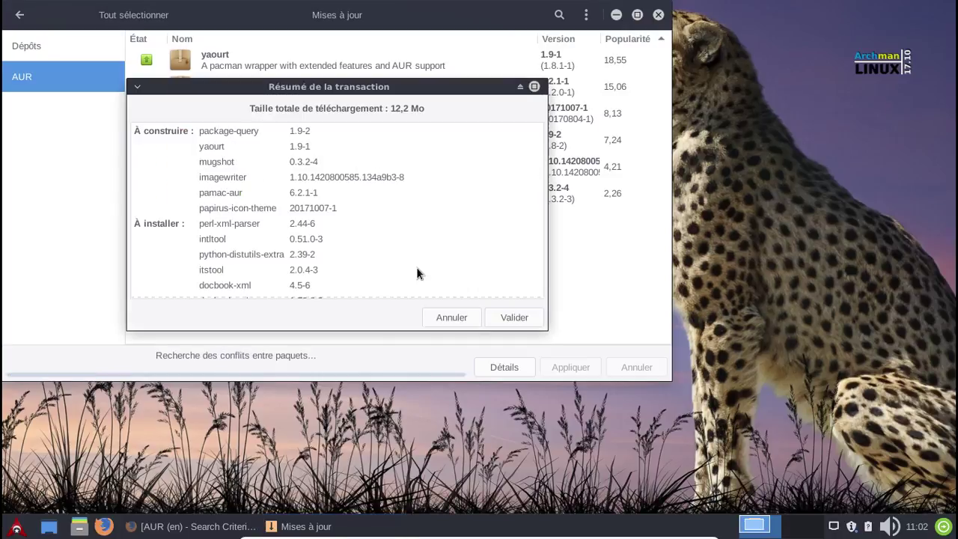
scroll(417, 273, down, 5)
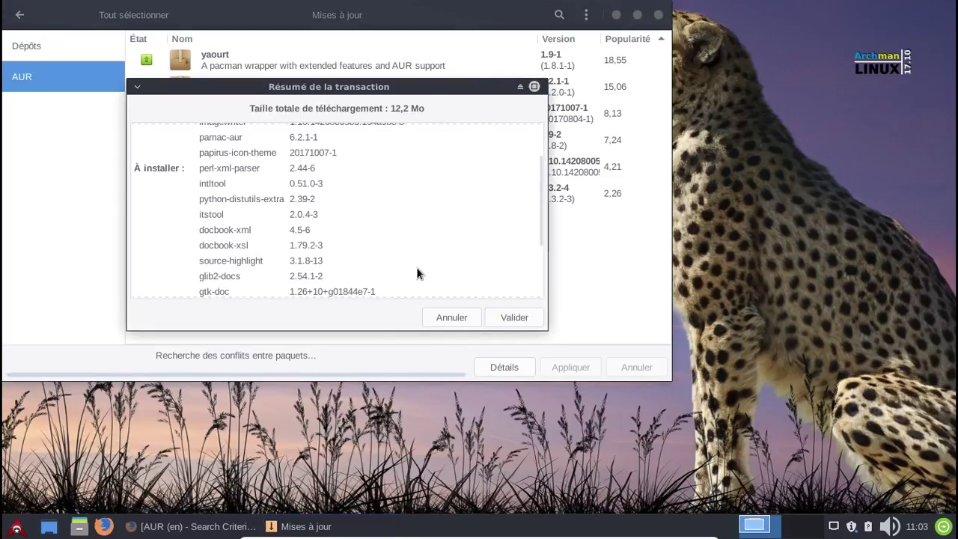
click(506, 318)
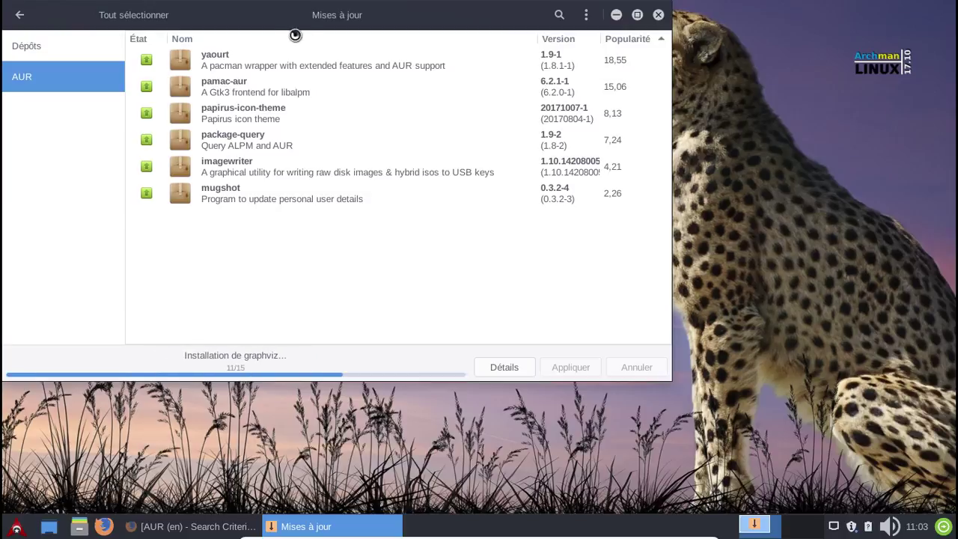
Move the updates window towards the centre of the desktop and show the detailed transaction output.
drag(250, 20, 352, 76)
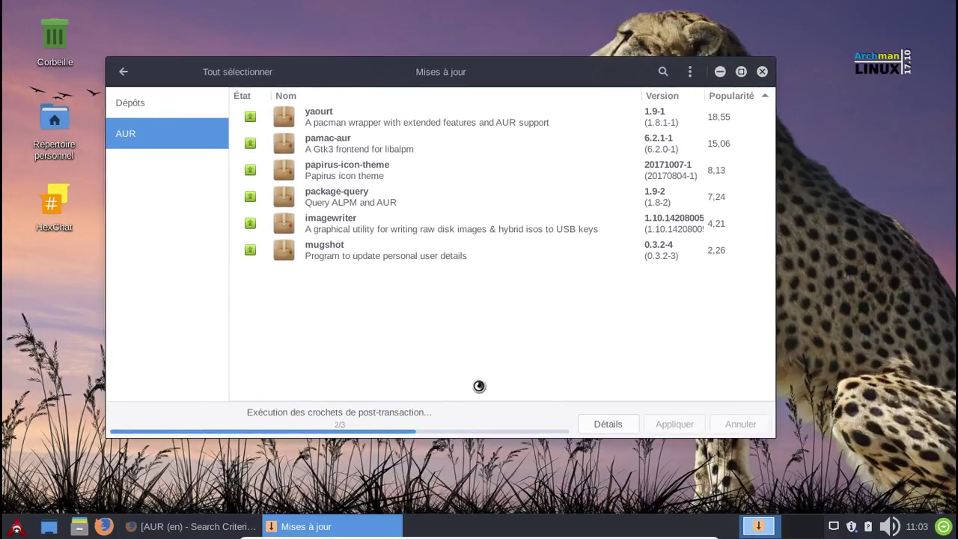
click(604, 424)
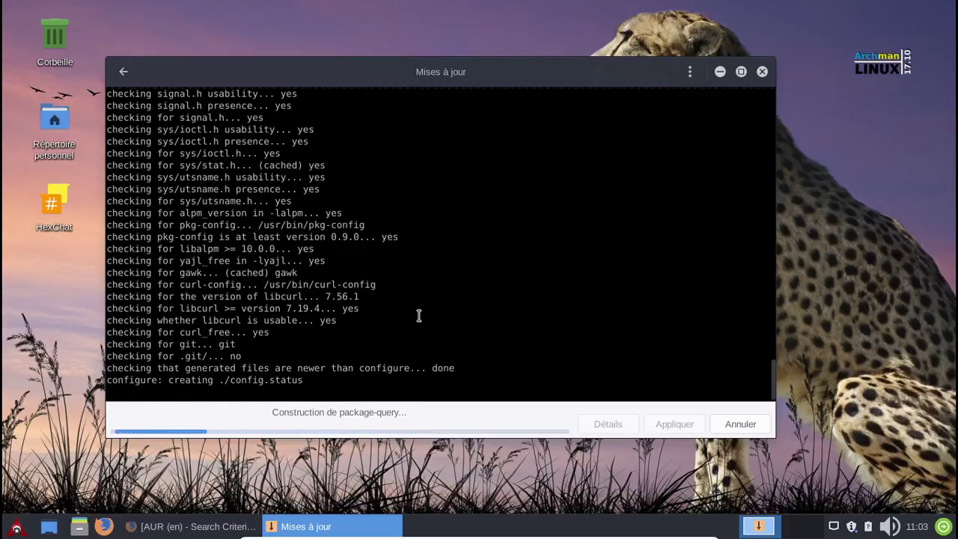
Switch to Firefox, view its main menu, close the menu and minimise the browser.
key(alt+Tab)
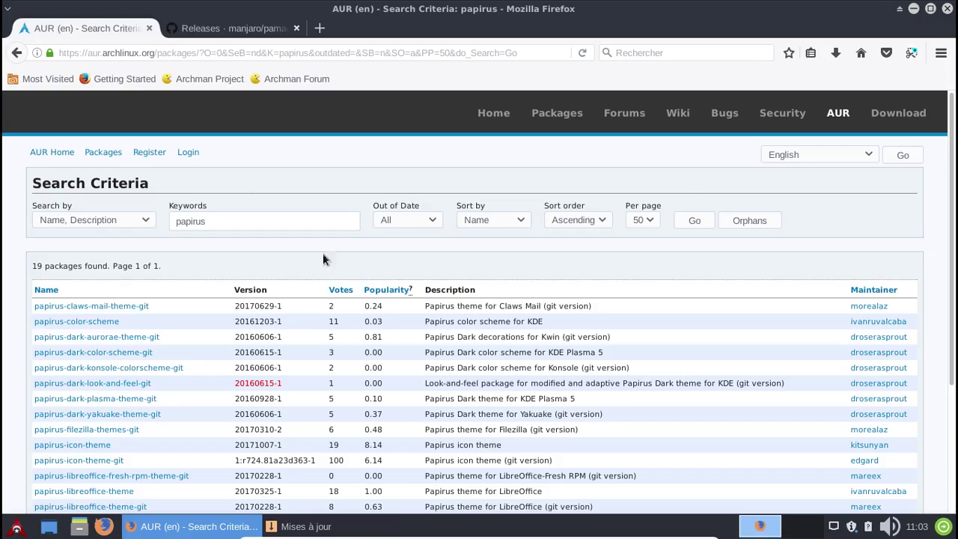
click(941, 55)
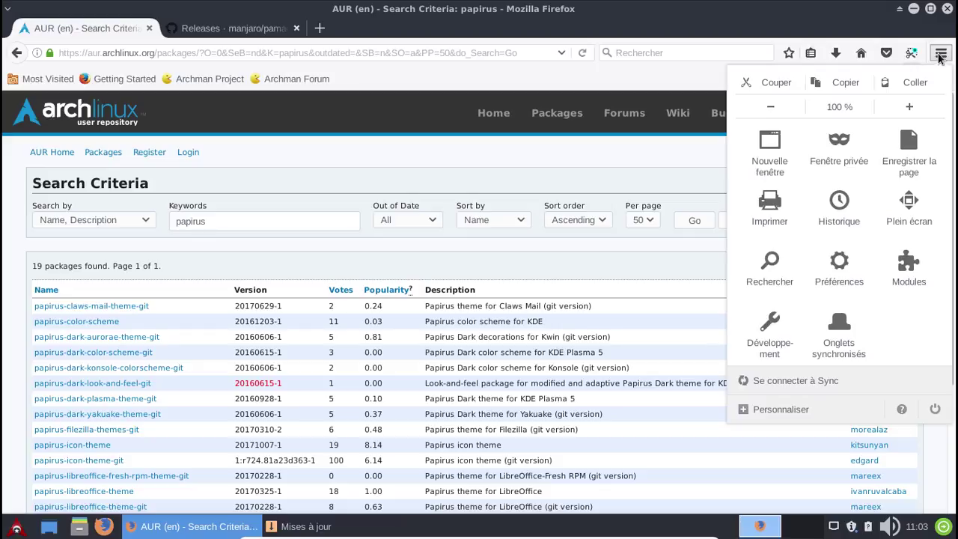
click(941, 54)
click(914, 8)
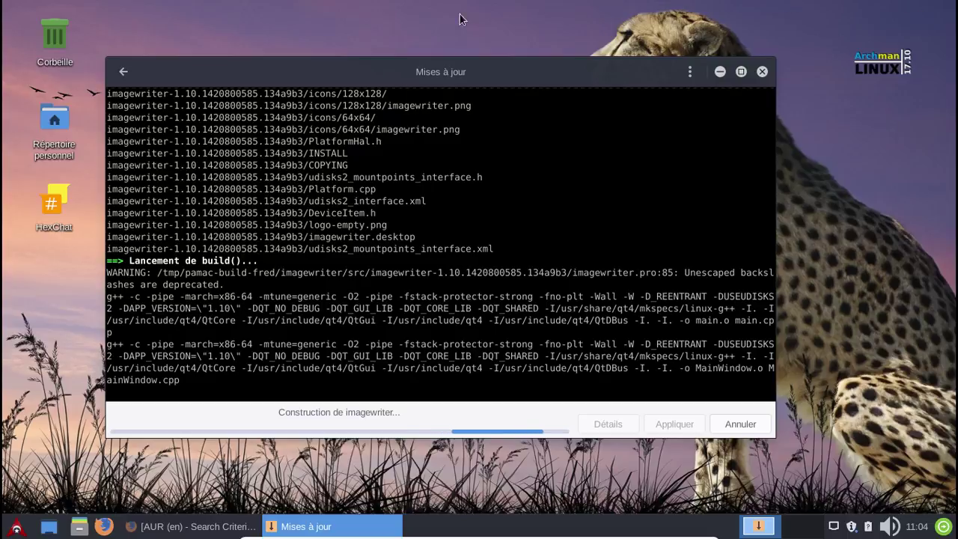
Go back to the list of AUR updates and reopen the detailed build output.
click(125, 72)
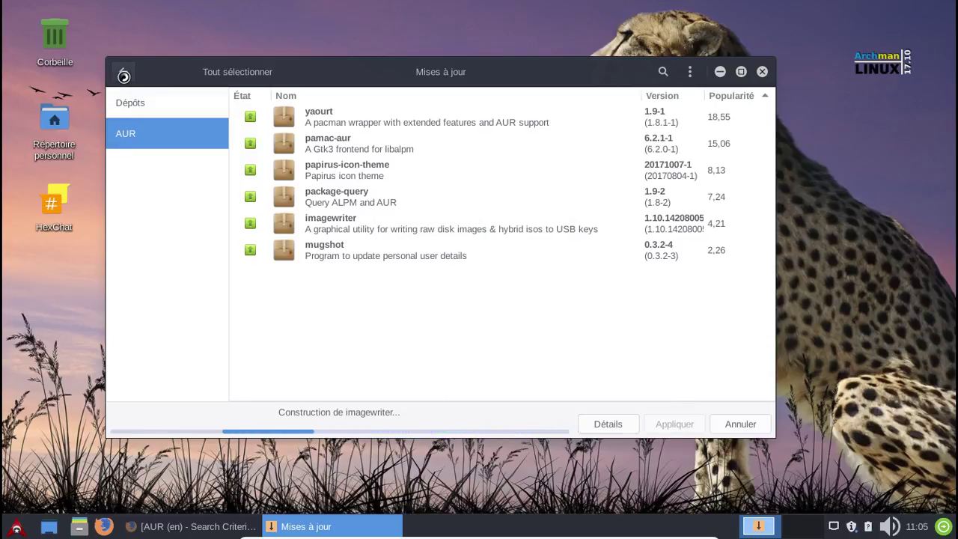
click(609, 423)
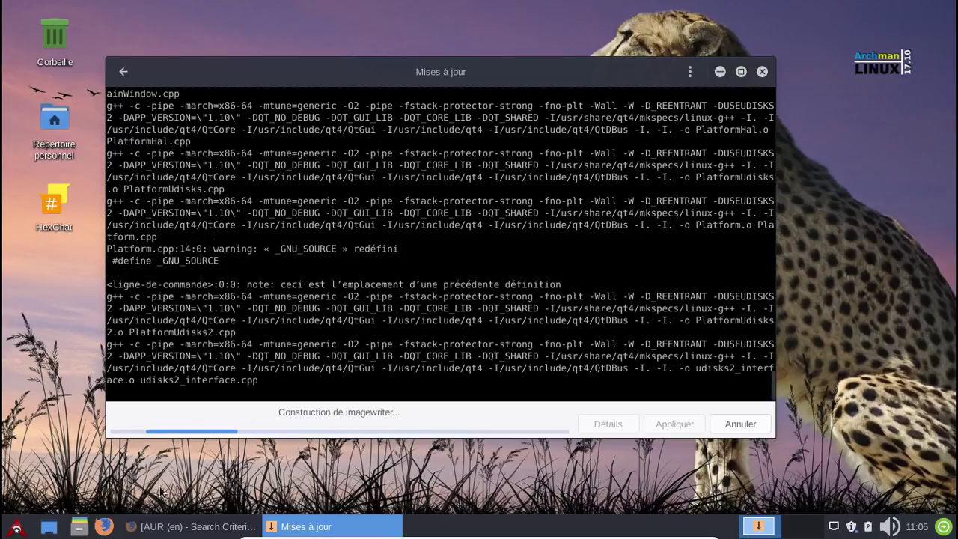
Look through the applications installed under Développement, Éducation, Infographie, Internet, Multimédia and Bureautique, and close the application list.
click(16, 526)
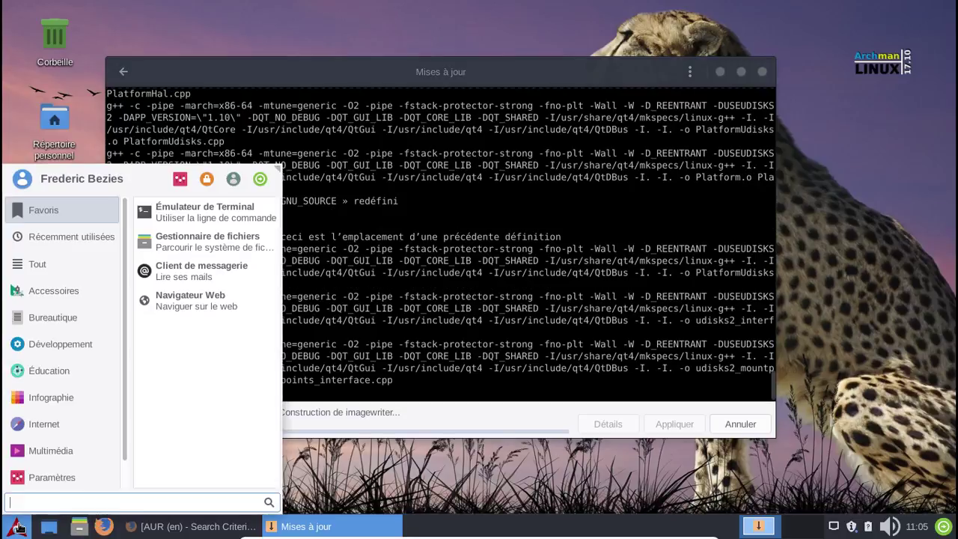
click(92, 349)
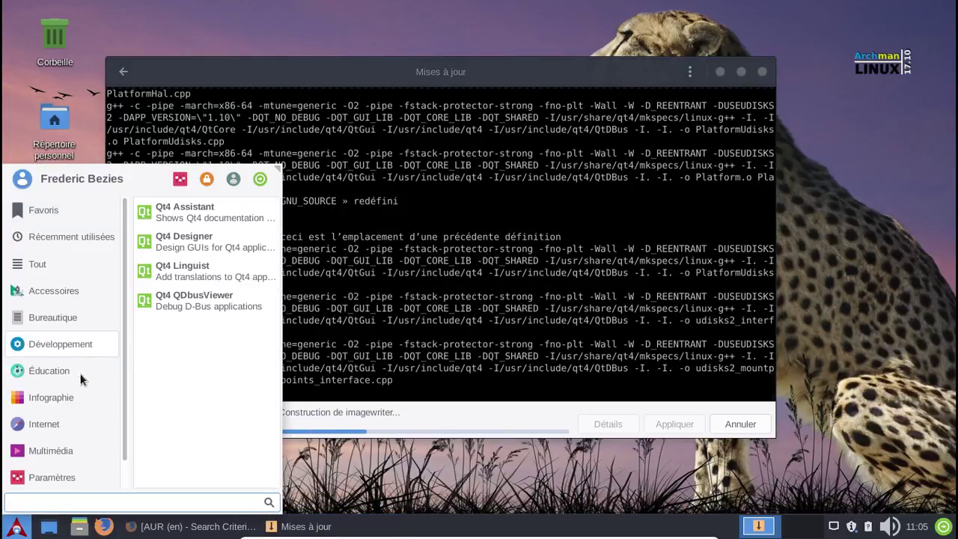
click(70, 369)
click(61, 396)
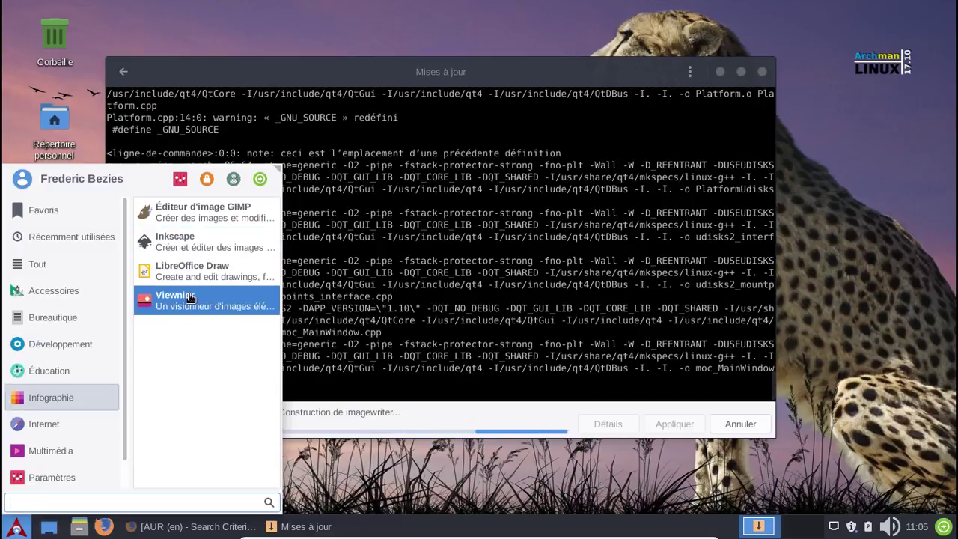
click(82, 425)
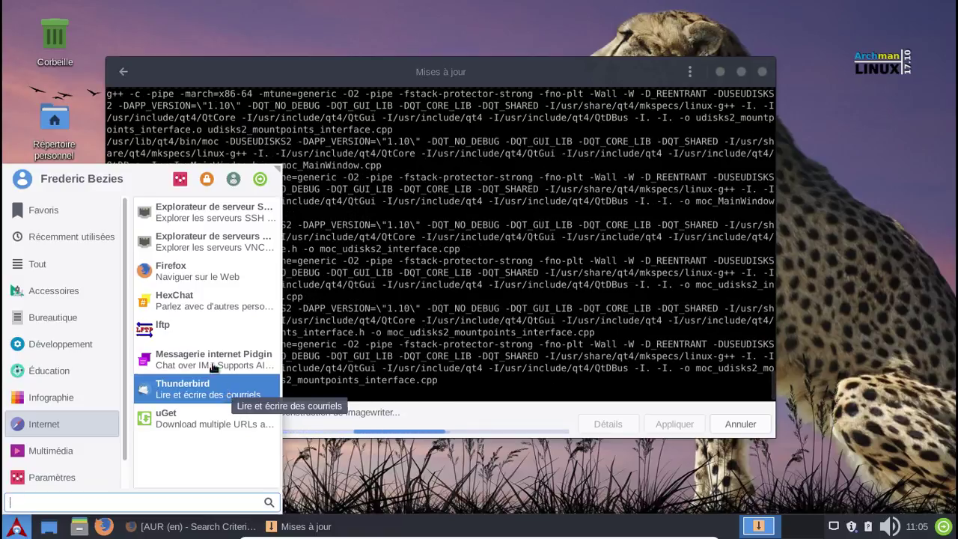
click(105, 445)
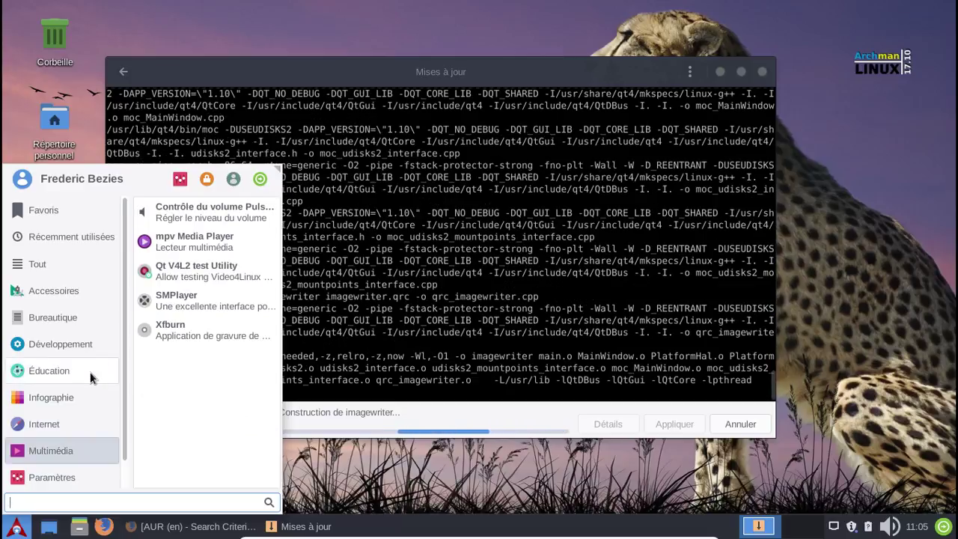
click(77, 351)
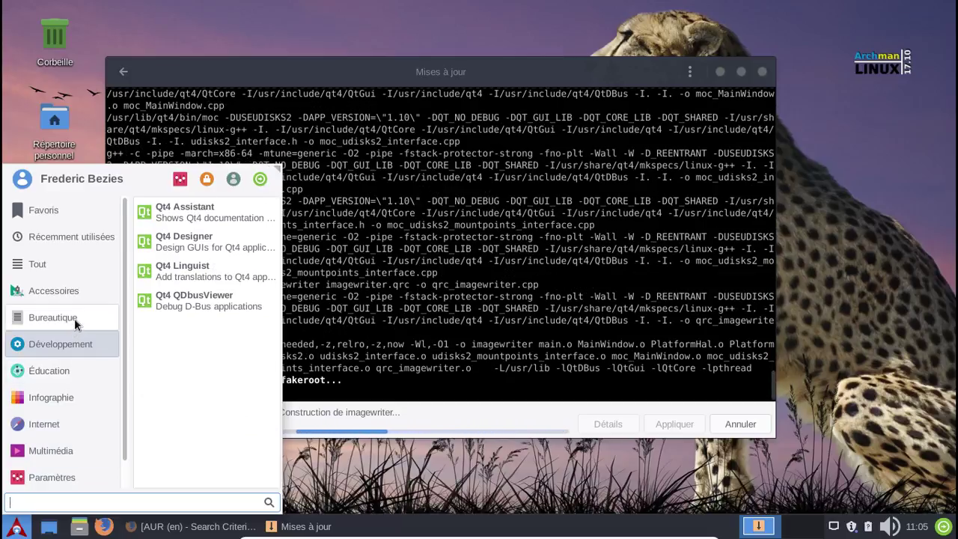
click(74, 318)
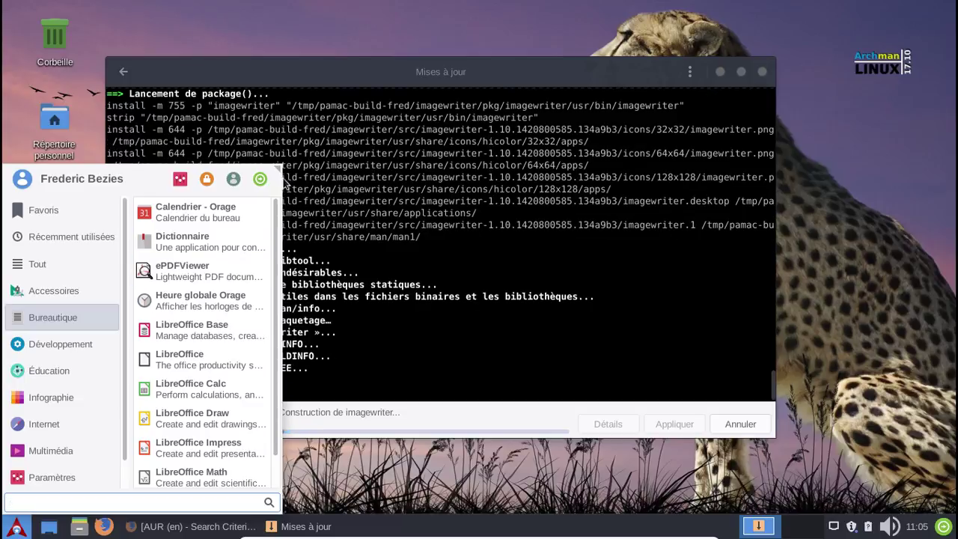
click(376, 485)
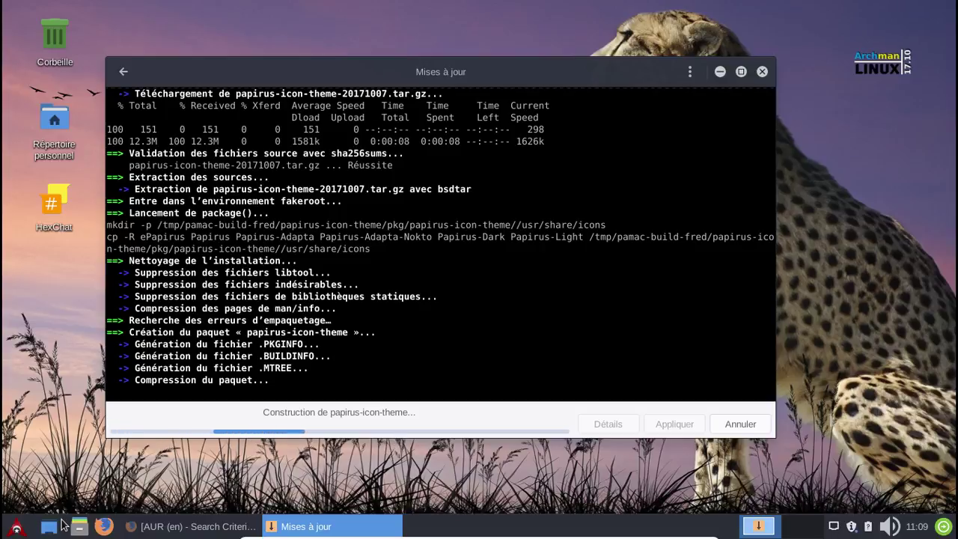
Look through all the programs in the Accessoires category of the installed applications.
click(27, 528)
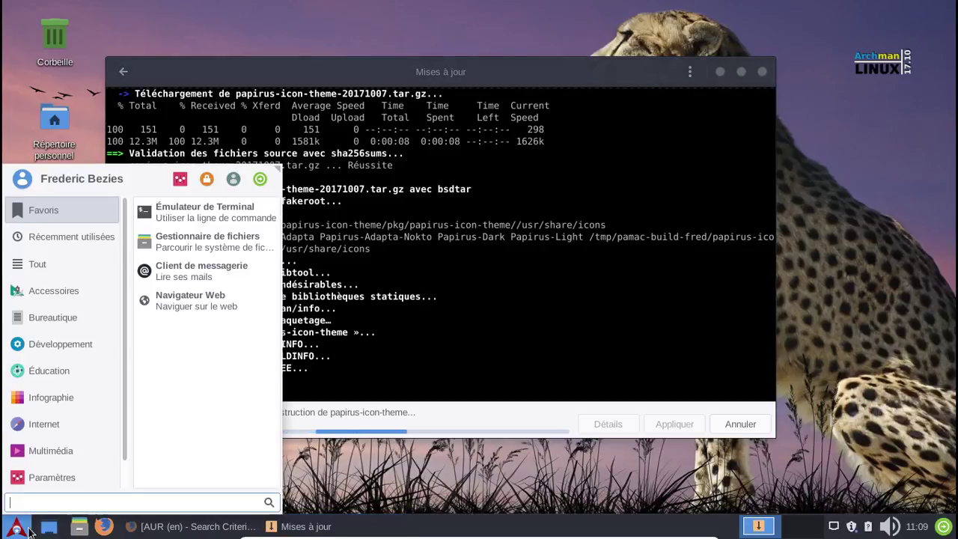
click(55, 293)
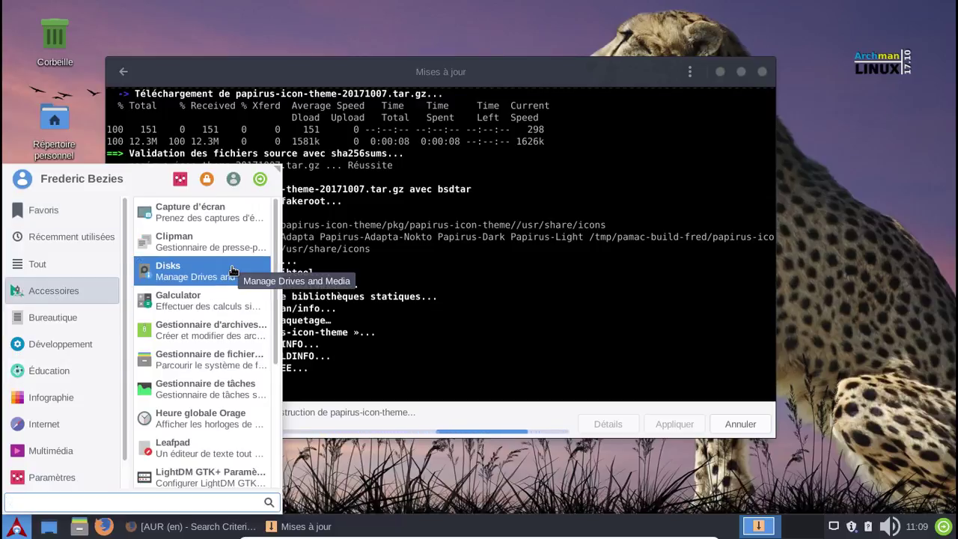
scroll(231, 271, down, 3)
scroll(230, 273, down, 2)
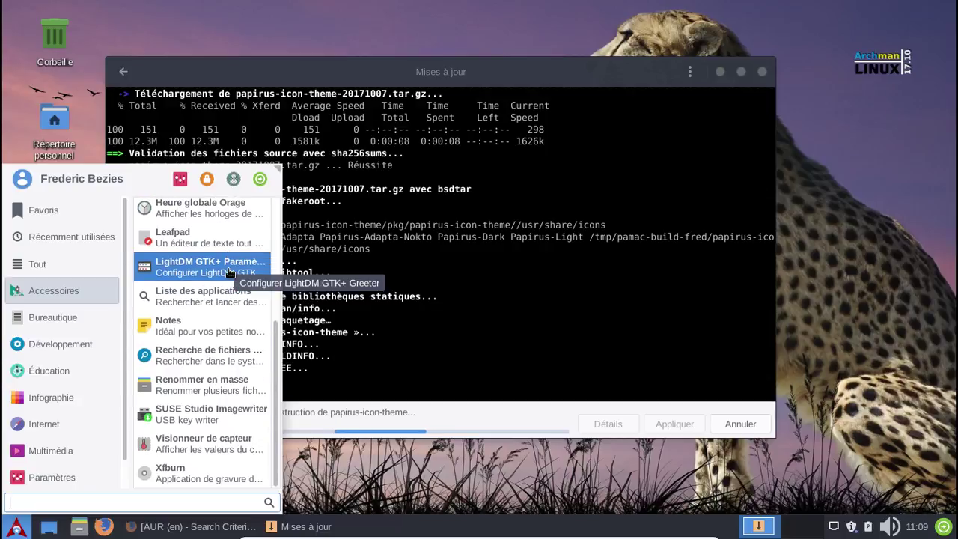
scroll(230, 272, up, 3)
scroll(230, 272, up, 2)
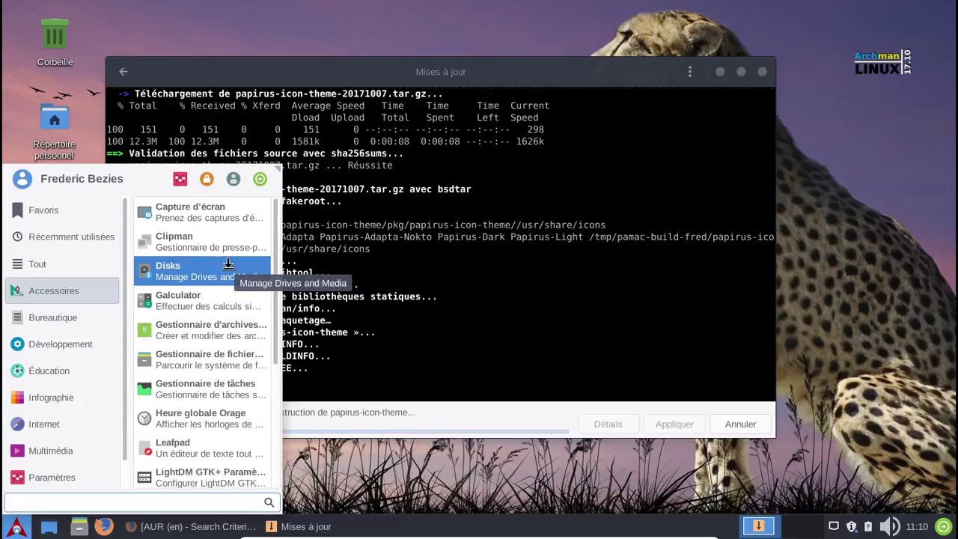
key(Escape)
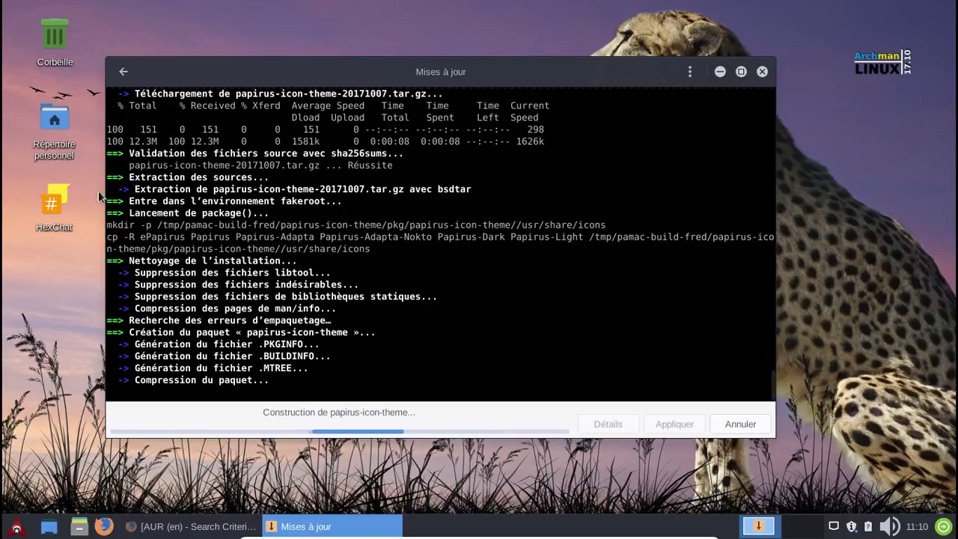
List the contents of /tmp in a terminal, and close the terminal and the updates window.
click(16, 528)
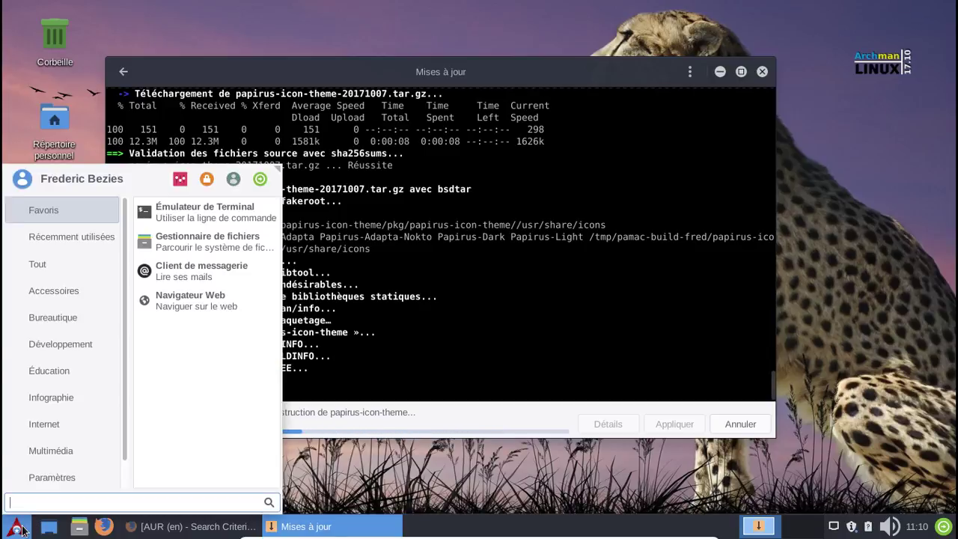
click(200, 216)
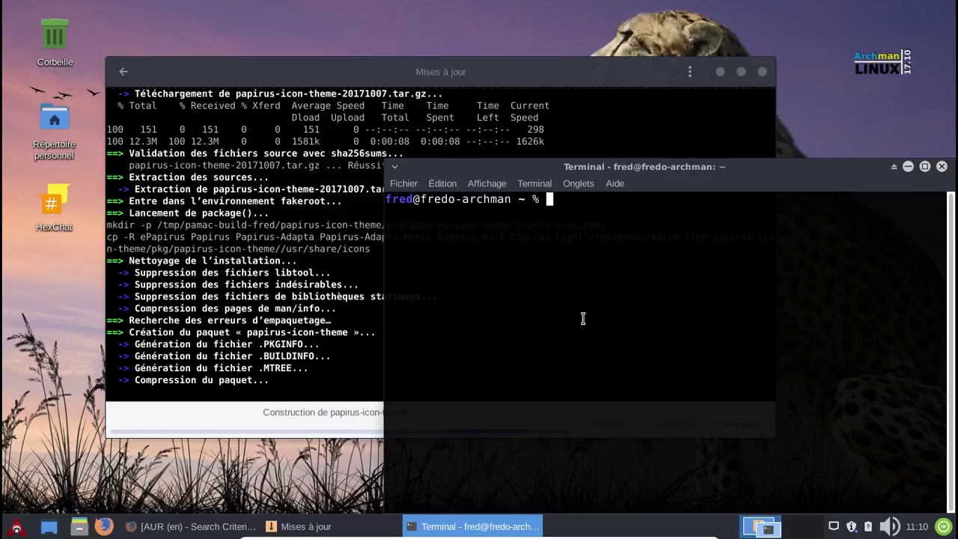
text(cd /tmp)
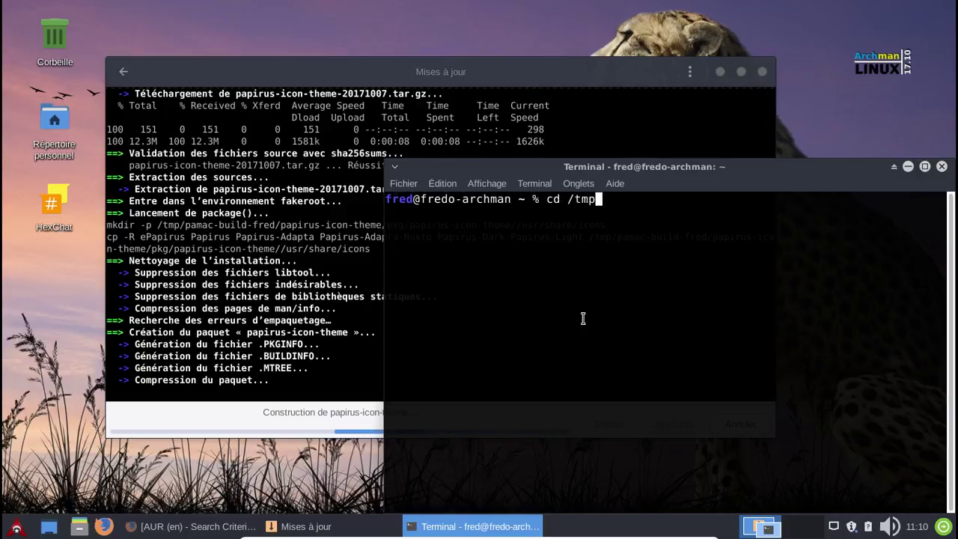
key(Return)
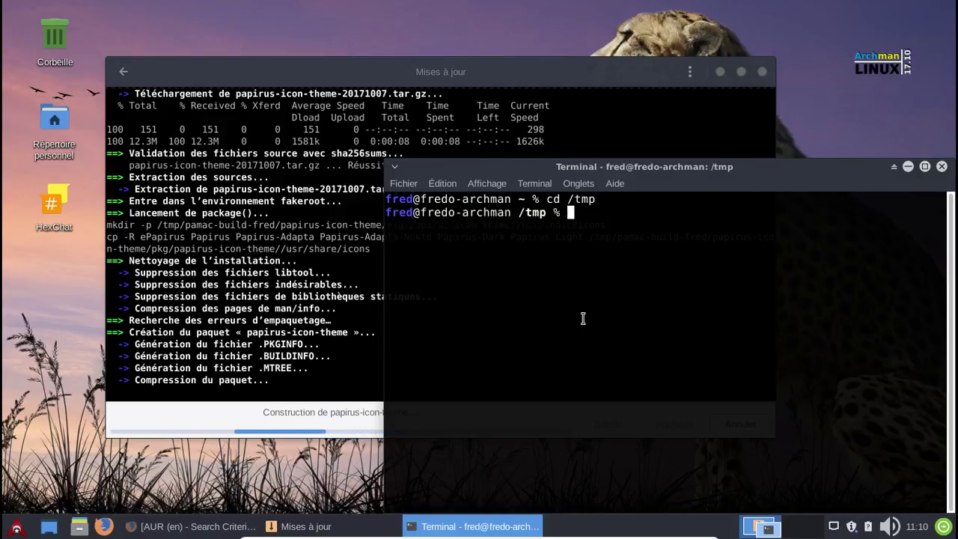
text(ls)
key(Return)
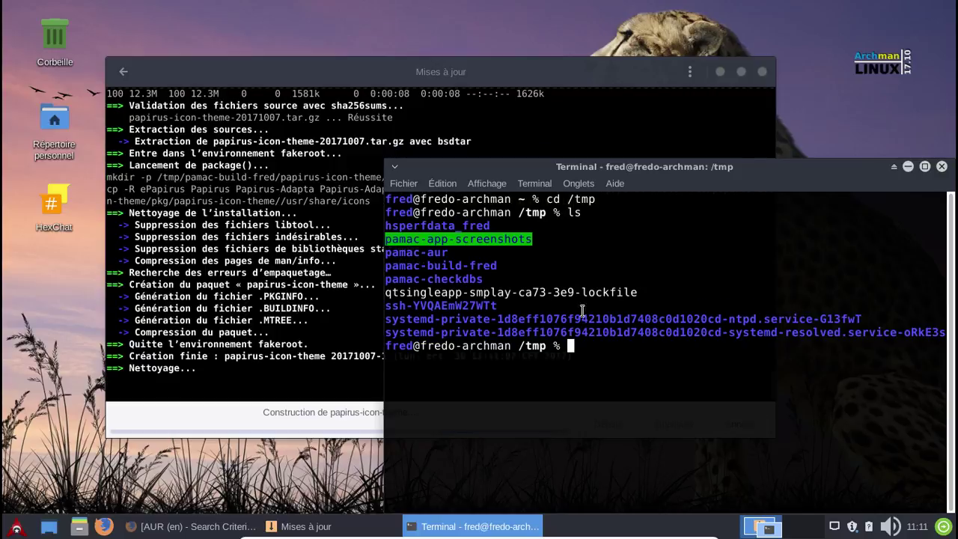
click(942, 166)
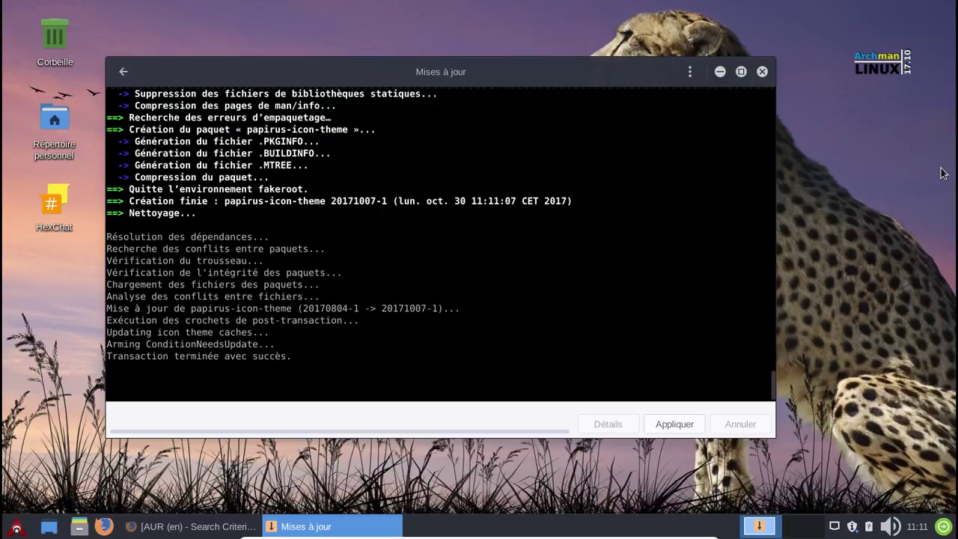
click(762, 71)
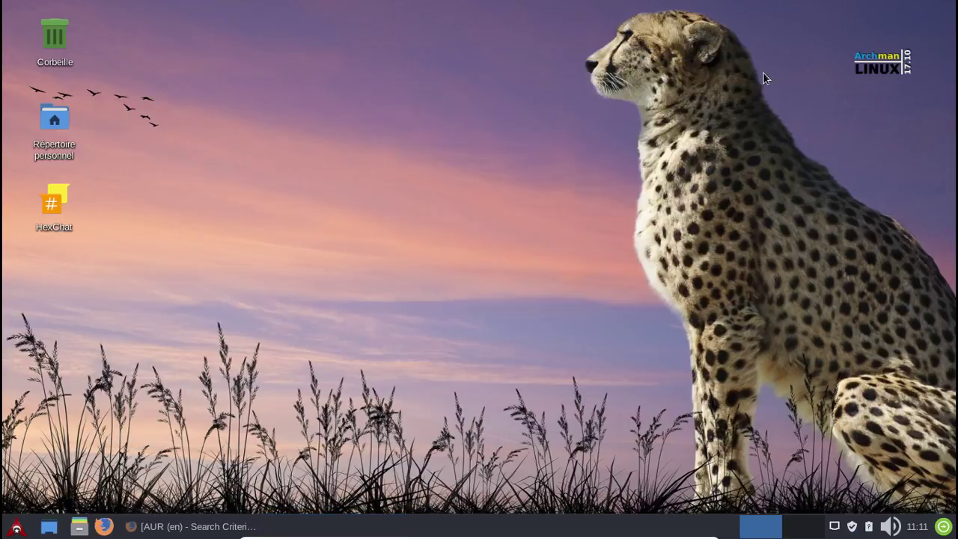
Log out of the Xfce session and log back in with the account password.
click(944, 526)
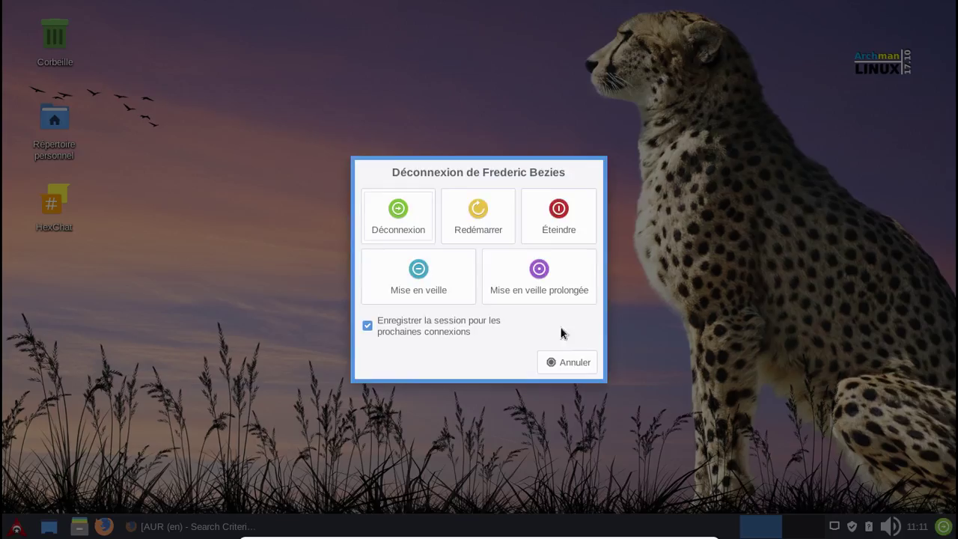
click(413, 234)
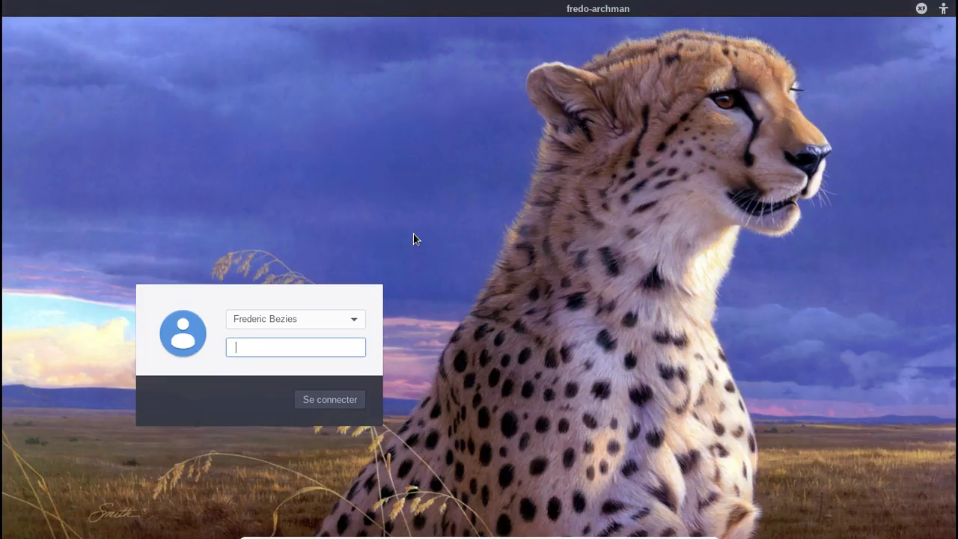
key(Return)
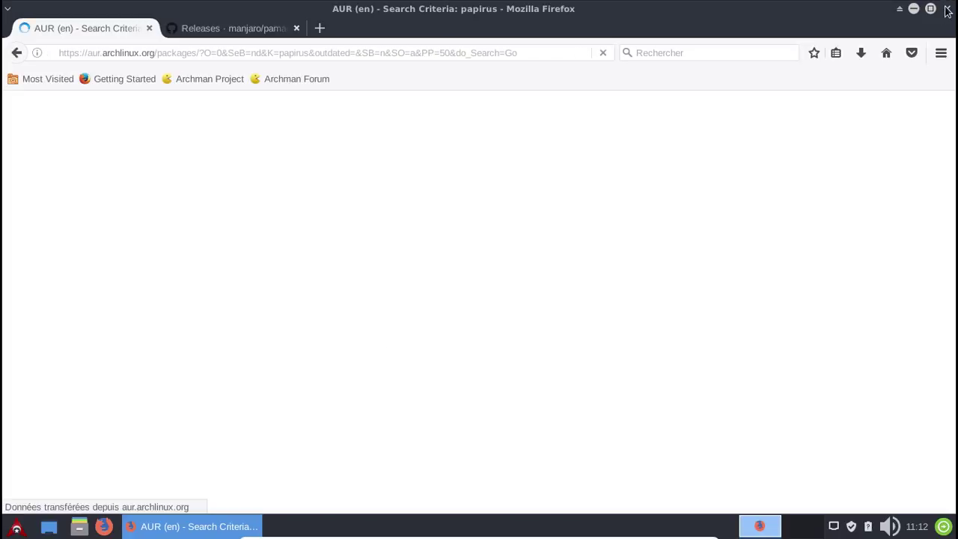
Close Firefox with both of its tabs and shut down the Archman system.
click(948, 11)
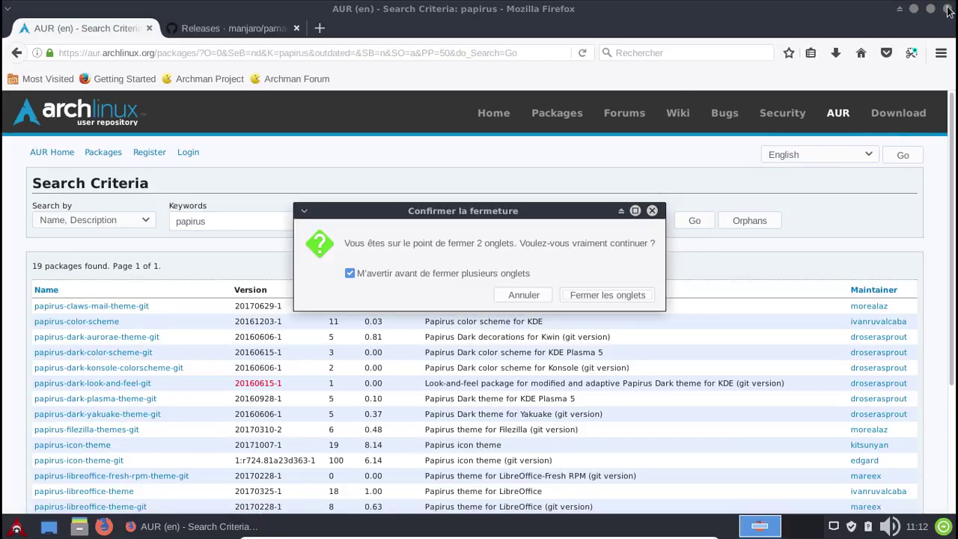
click(595, 299)
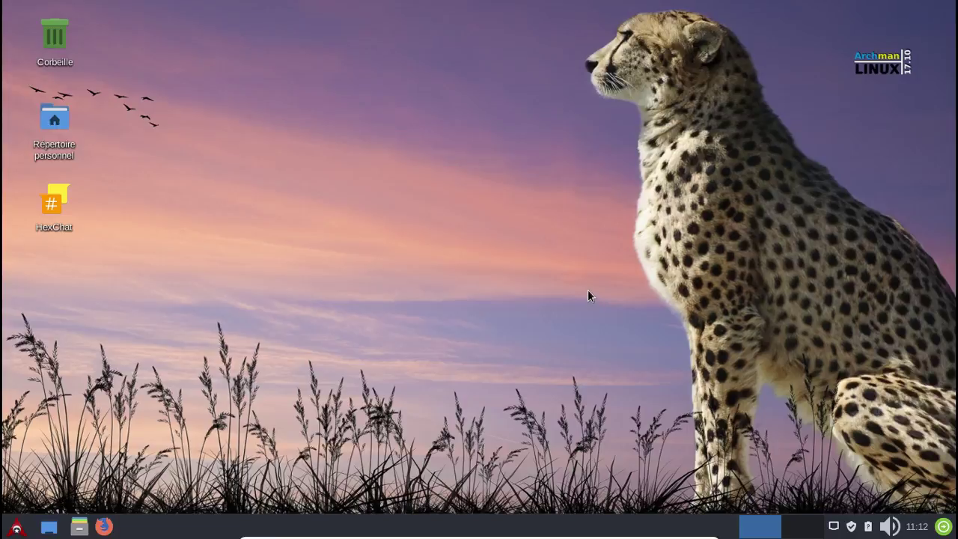
click(16, 527)
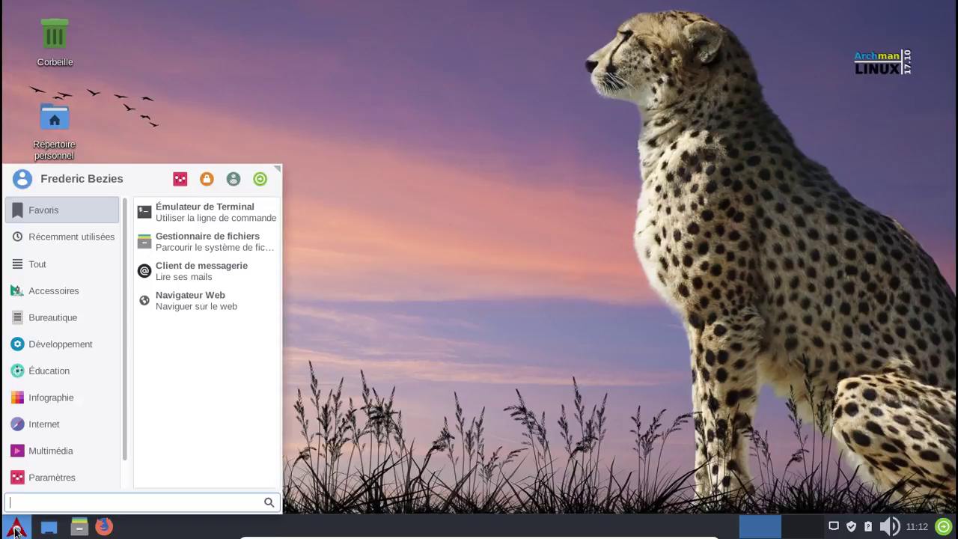
click(258, 180)
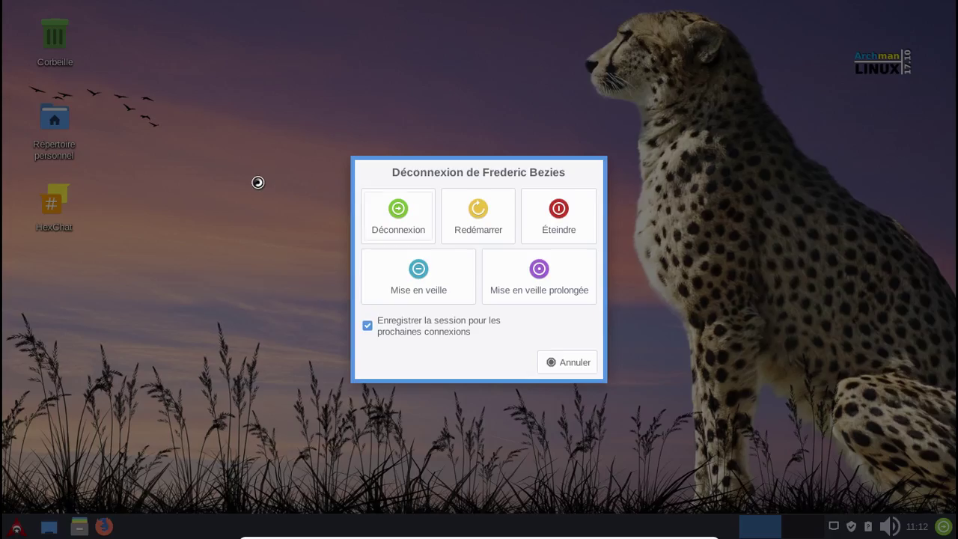
click(568, 222)
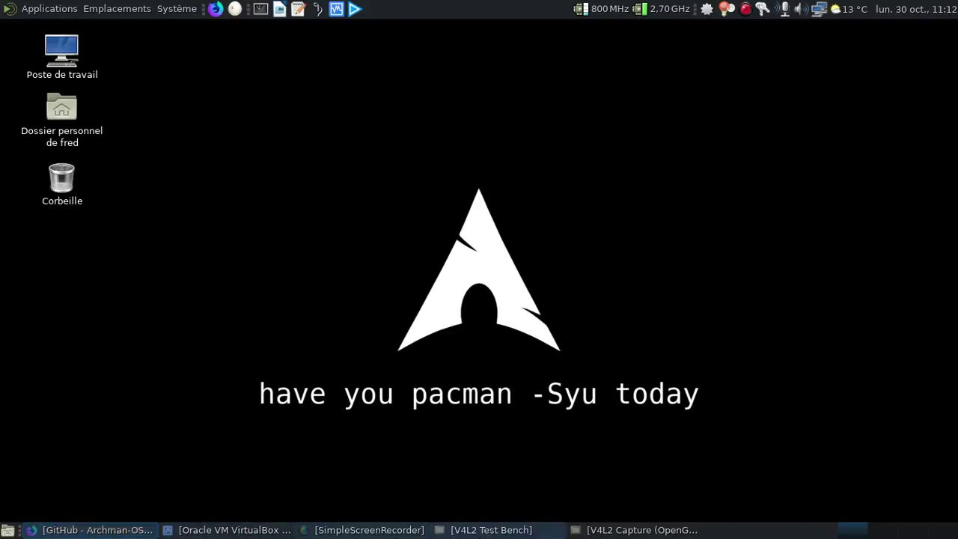
Restore the V4L2 Capture (OpenGL) webcam window on the host desktop.
click(461, 533)
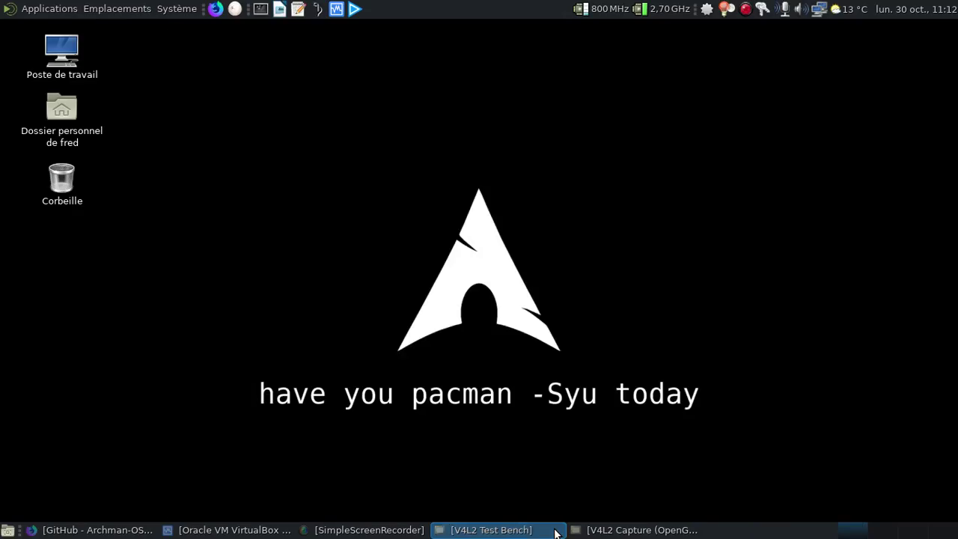
click(569, 531)
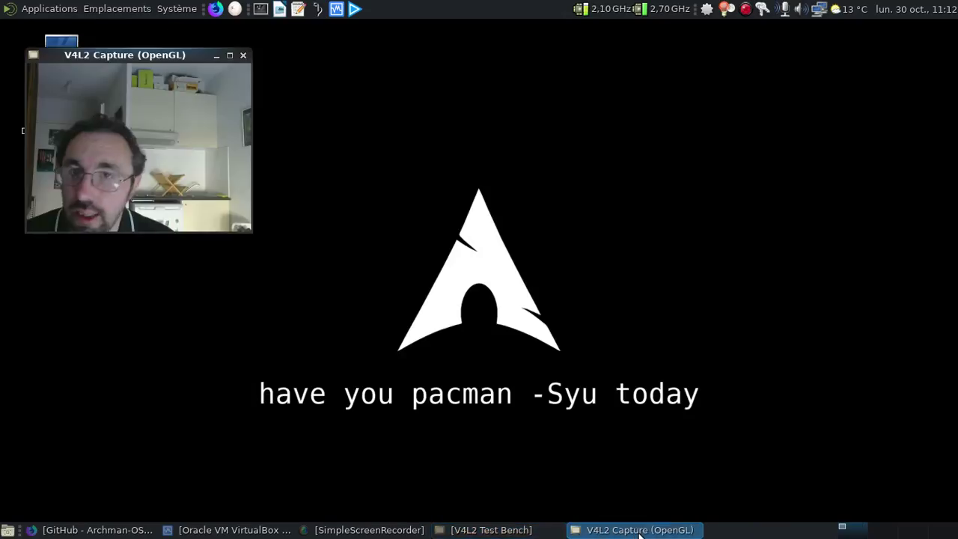
Switch to Nightly, close the team and ArchmanISO tabs, and view the Namib GNU/Linux page with the webcam window in front.
click(90, 532)
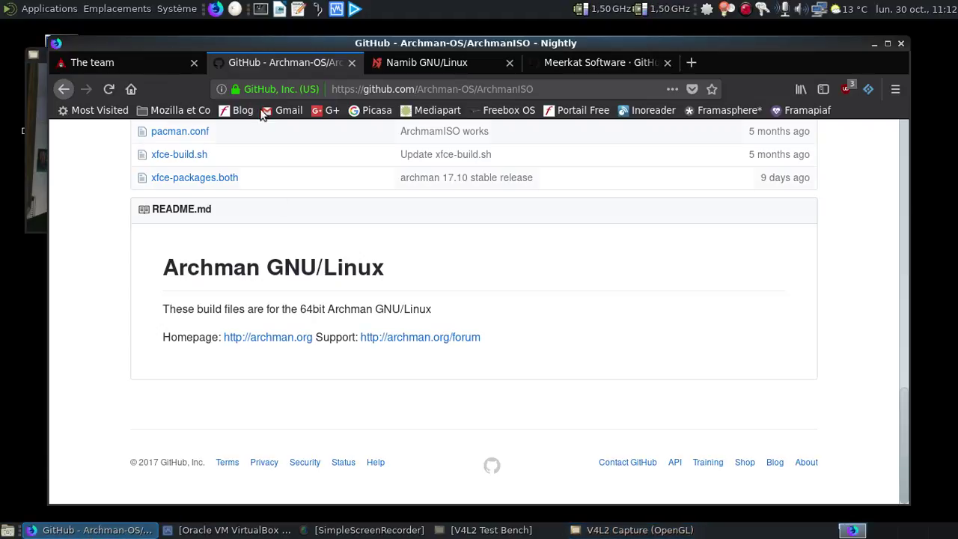
middle_click(159, 66)
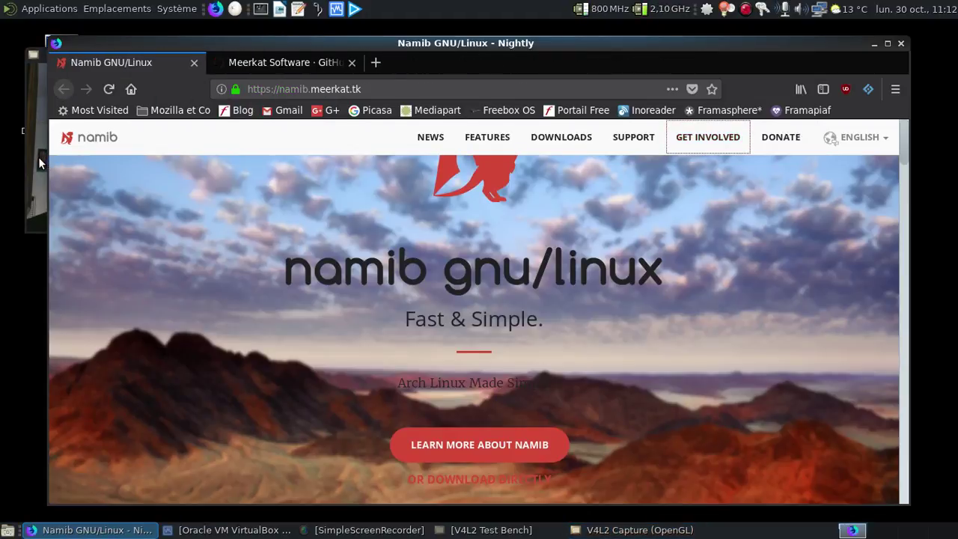
click(39, 157)
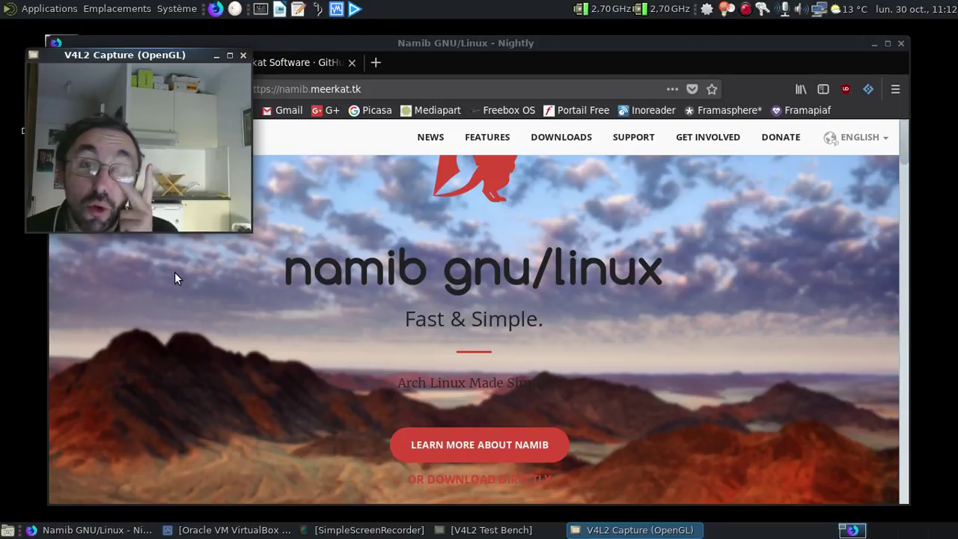
scroll(175, 272, down, 6)
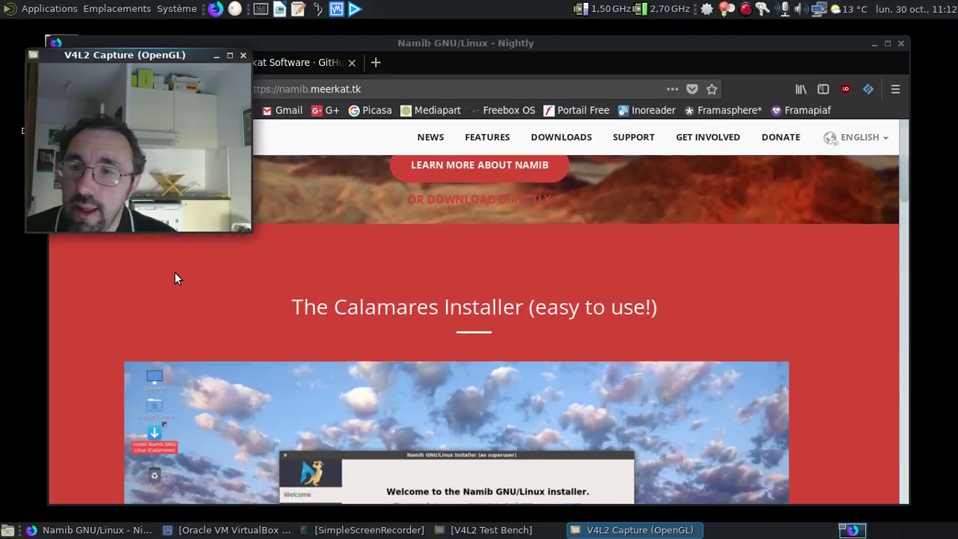
scroll(174, 274, down, 10)
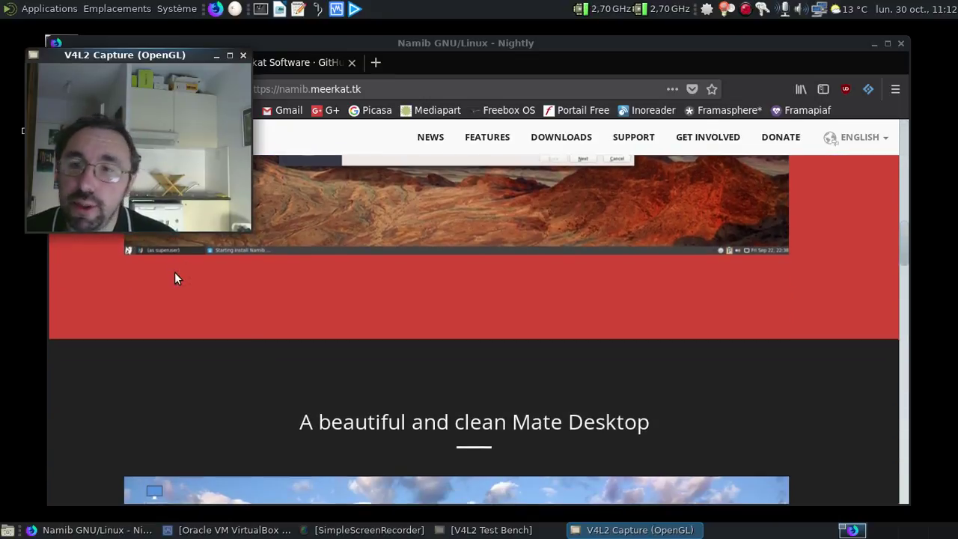
Examine the Namib home page's sections on the Mate desktop, pre-installed applications, ways to try it, and what Namib is.
scroll(175, 273, down, 10)
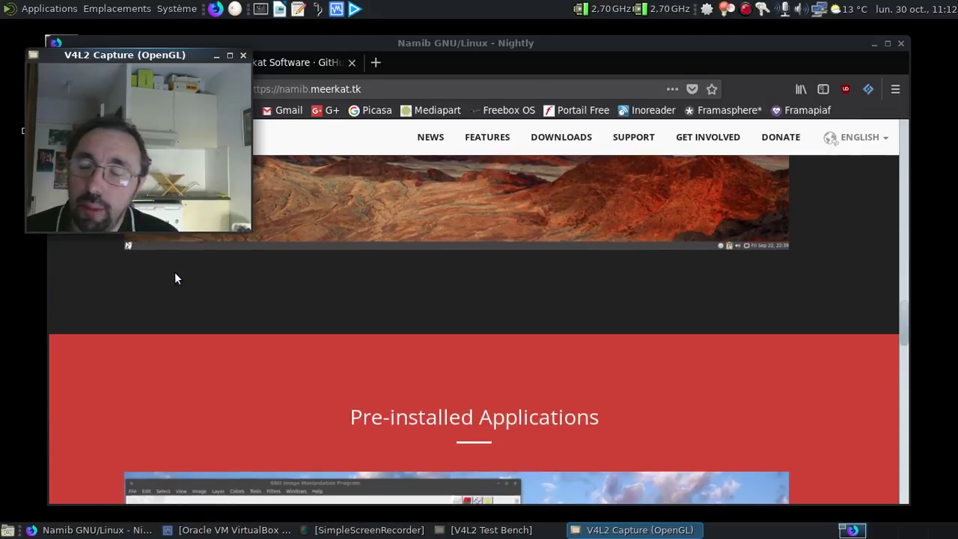
scroll(177, 278, down, 10)
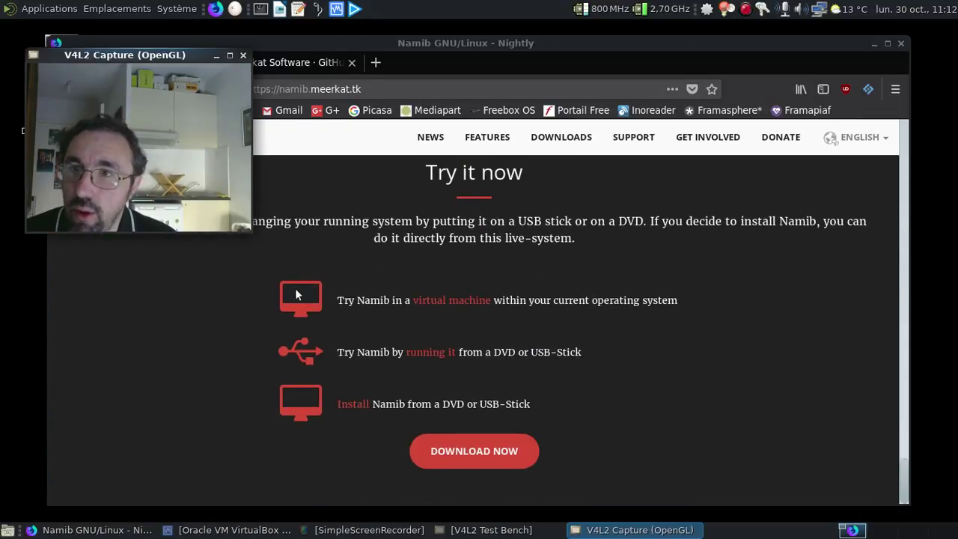
scroll(473, 286, up, 6)
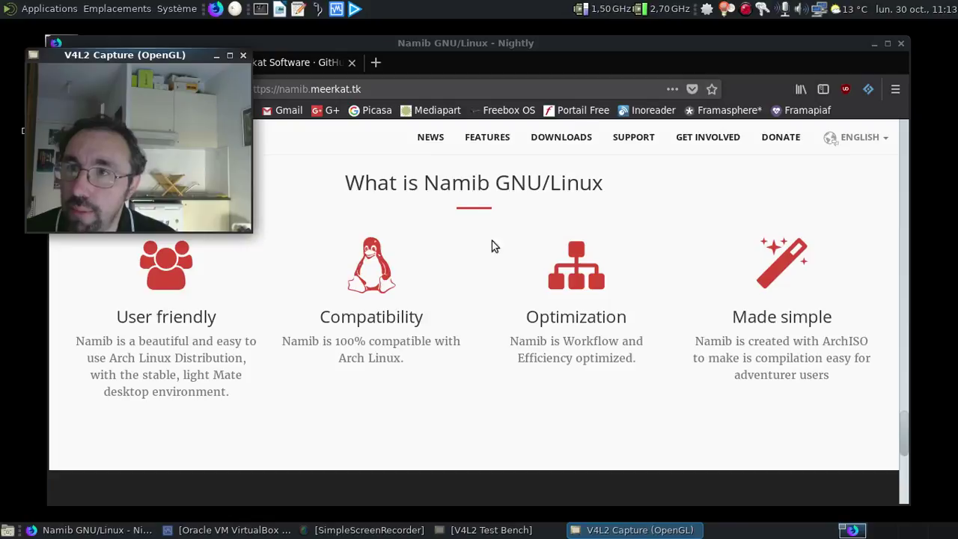
Open the Namib downloads page, view the 17.08 and 17.09 desktop releases, and bring the webcam window back to the front.
click(562, 143)
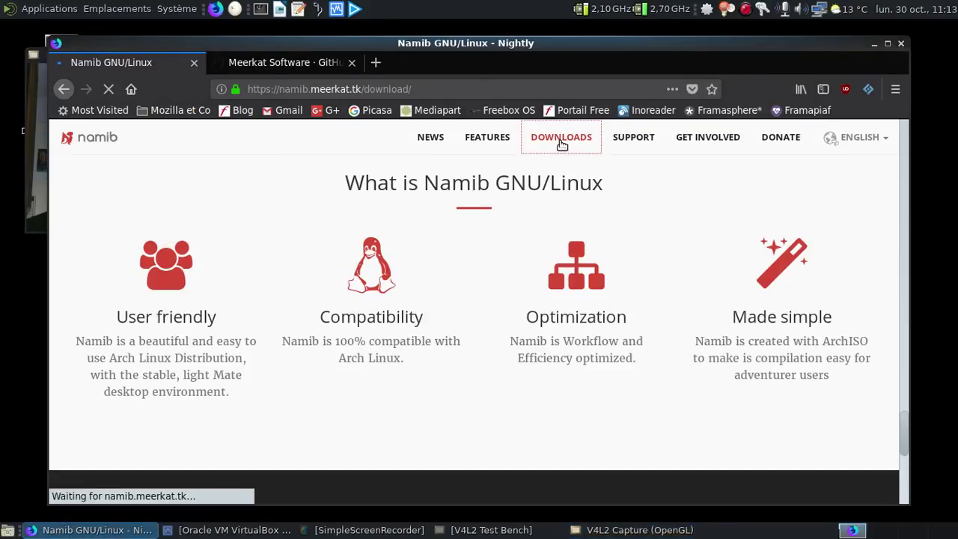
scroll(684, 248, down, 8)
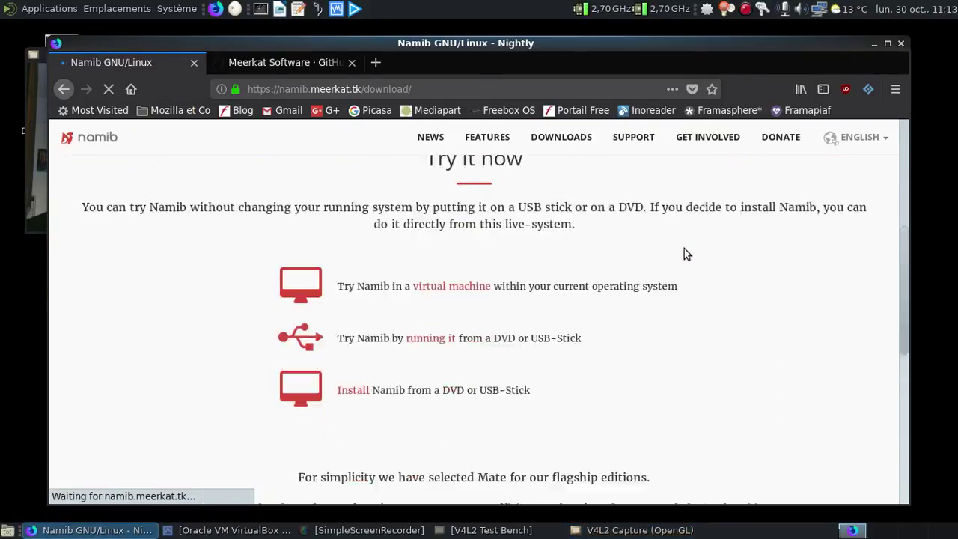
scroll(683, 249, down, 3)
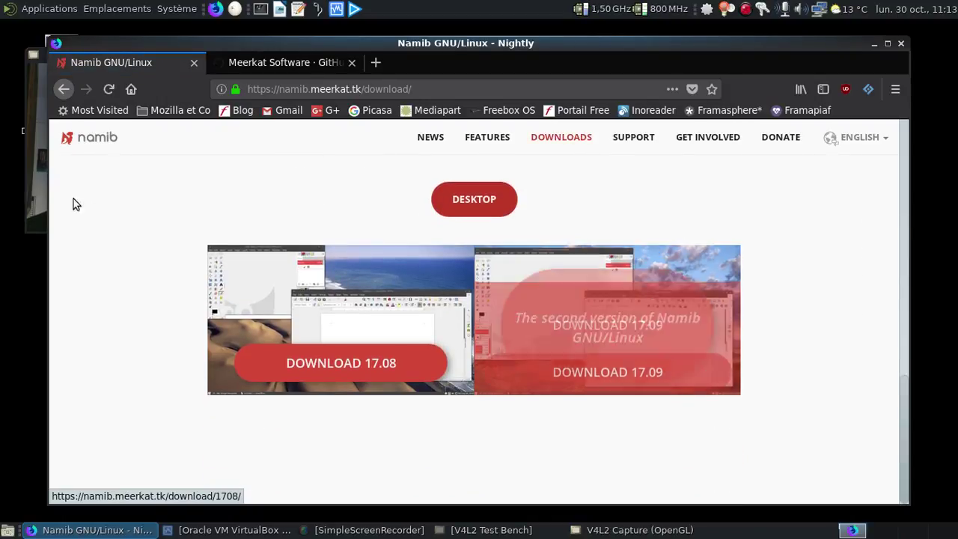
click(33, 184)
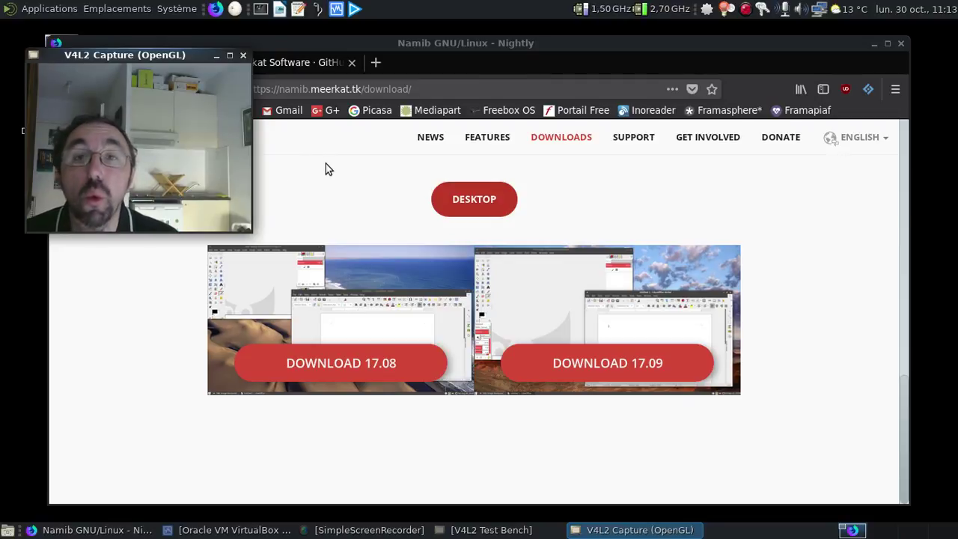
View the MeerkatBrowser/Namib-ISO repository's file list on GitHub and bring the webcam window back to the front.
click(283, 64)
click(283, 64)
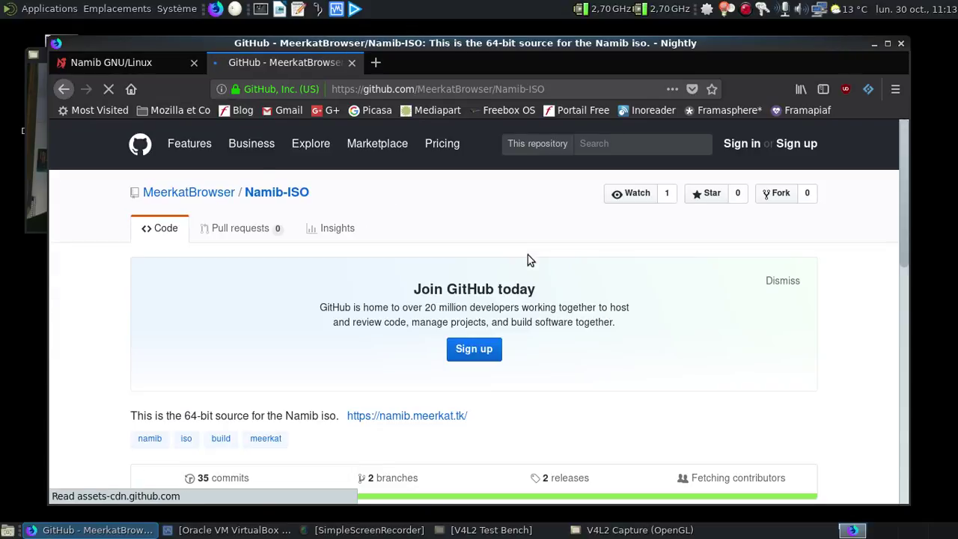
scroll(530, 261, down, 4)
scroll(621, 300, down, 1)
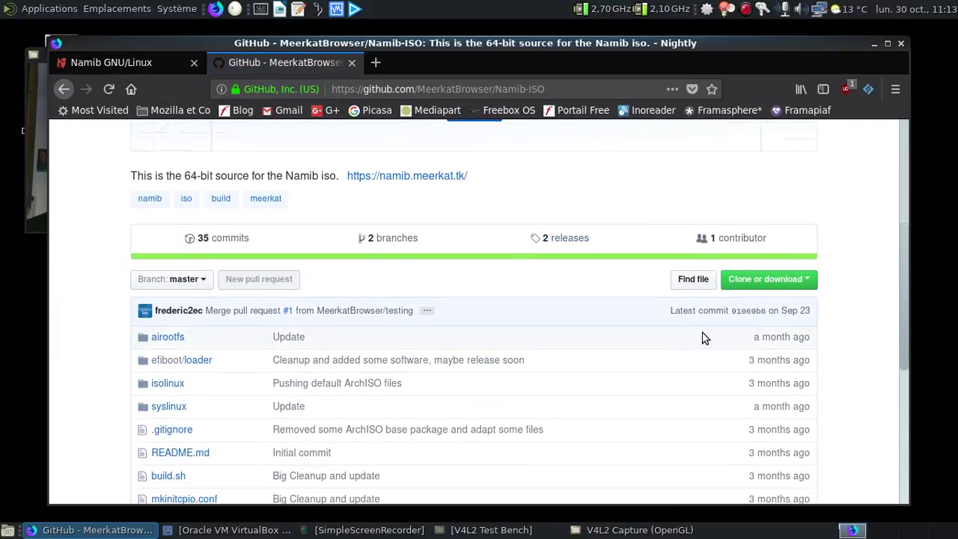
click(32, 189)
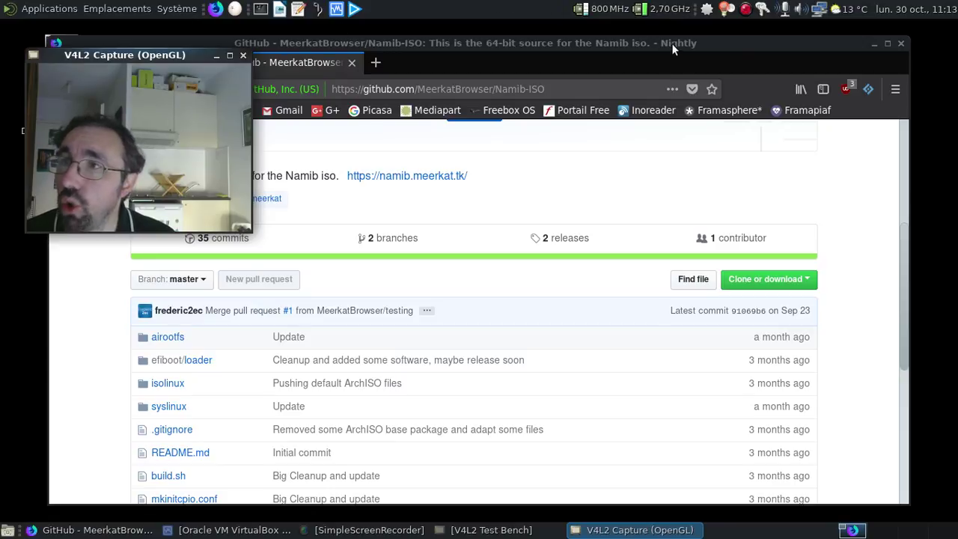
Close Nightly with both of its tabs and start the Namib GNU/Linux virtual machine in VirtualBox, minimizing the manager.
click(900, 44)
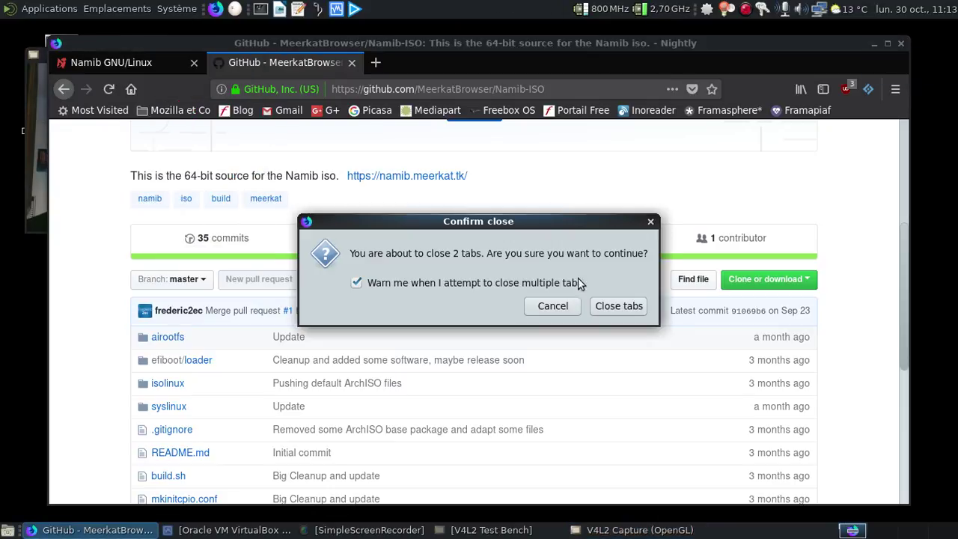
click(607, 318)
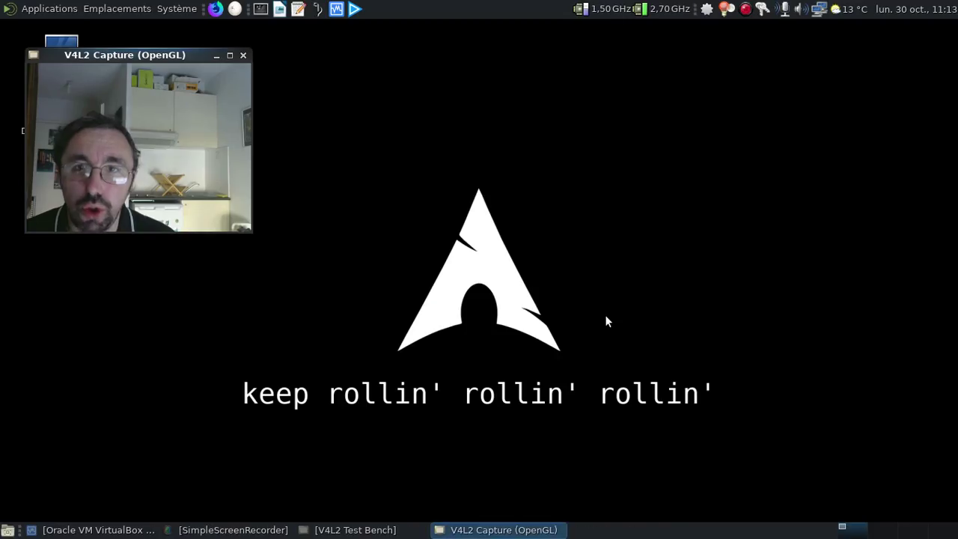
click(56, 529)
click(188, 239)
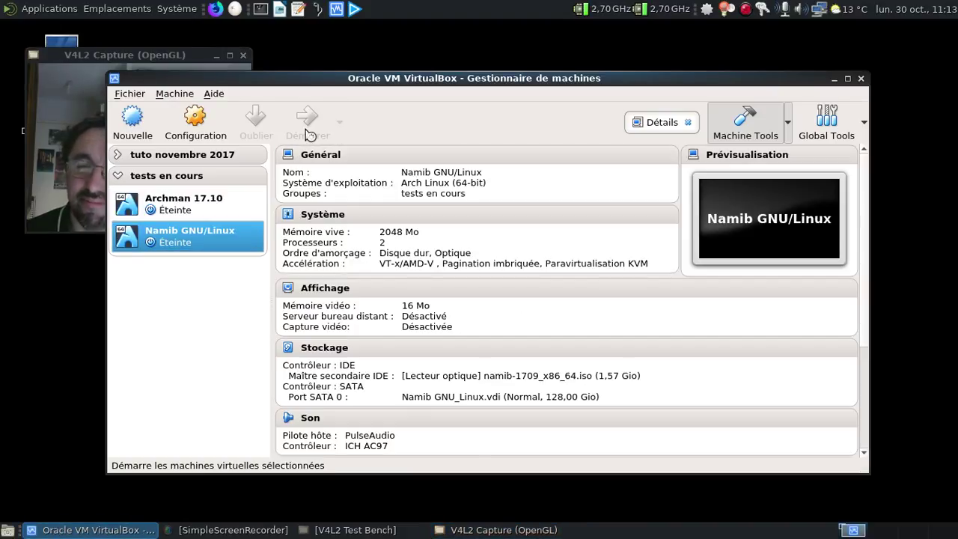
click(834, 79)
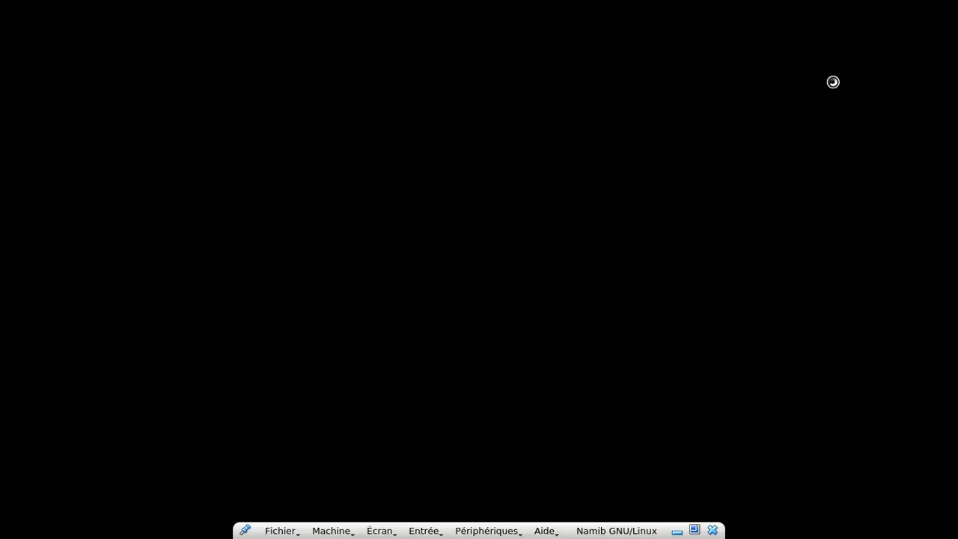
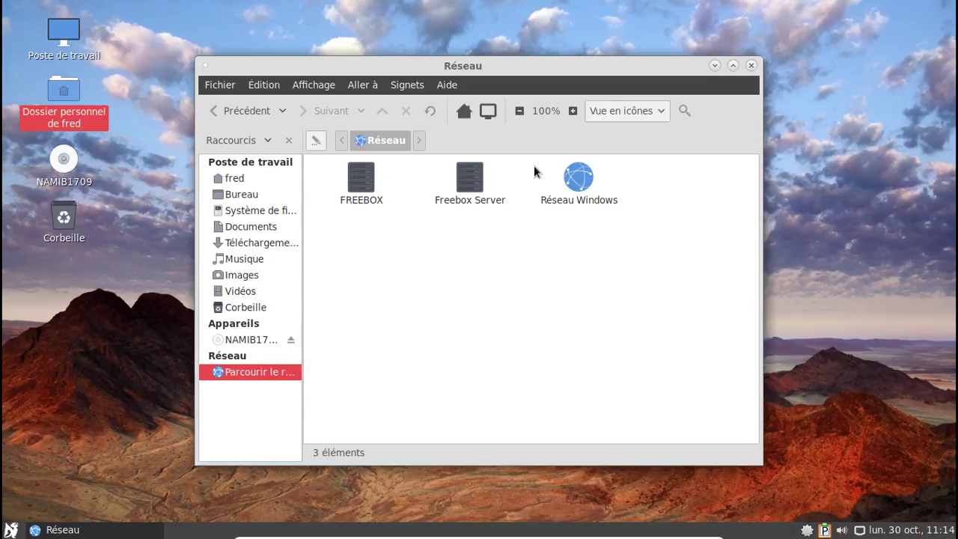
Show the home folder and the About Caja information in the file manager, and close the file manager.
click(231, 181)
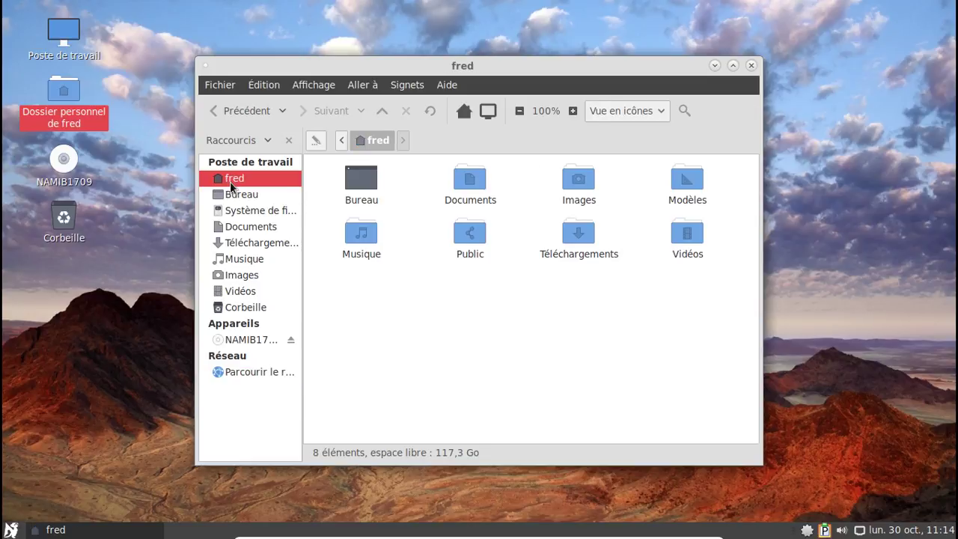
click(449, 85)
click(456, 118)
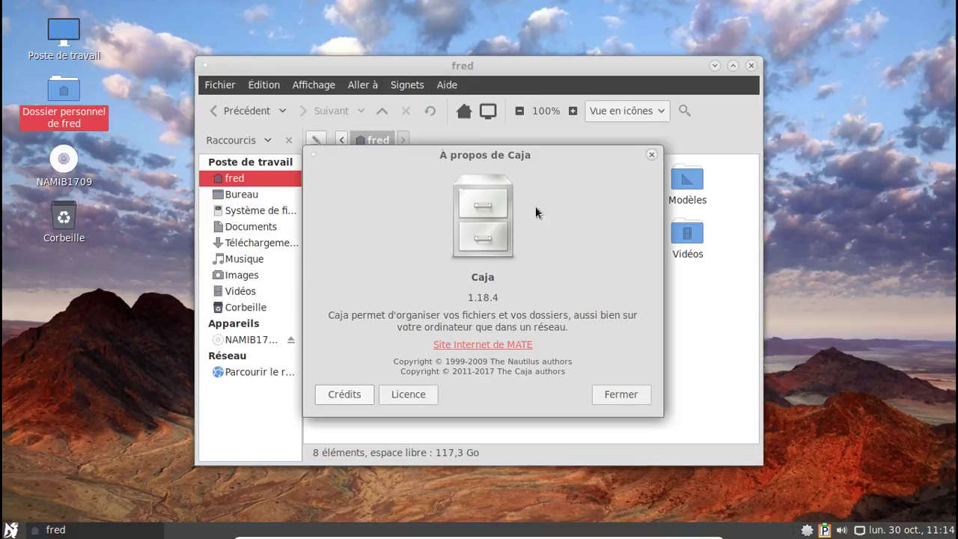
click(616, 389)
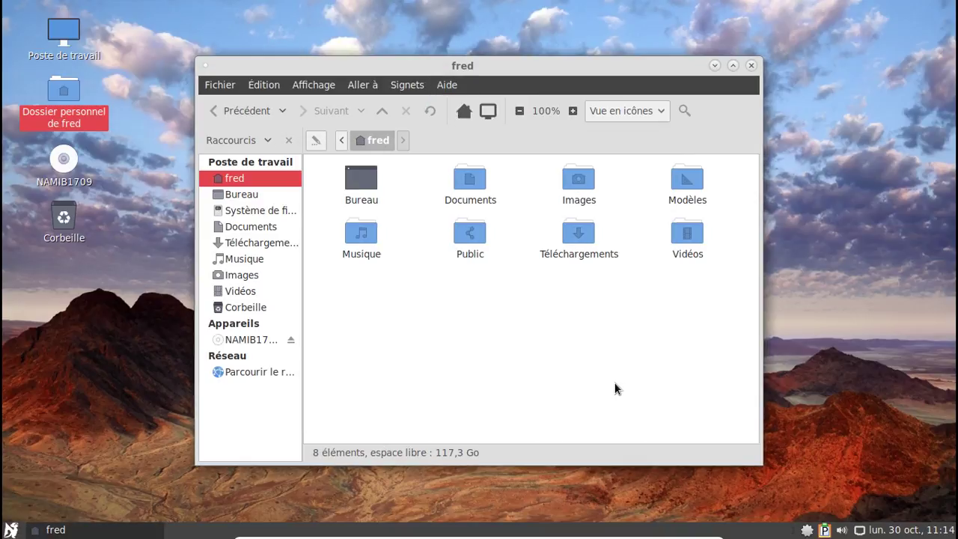
click(751, 65)
Launch the package manager, check the About Pamac information, and minimize the package manager.
click(806, 530)
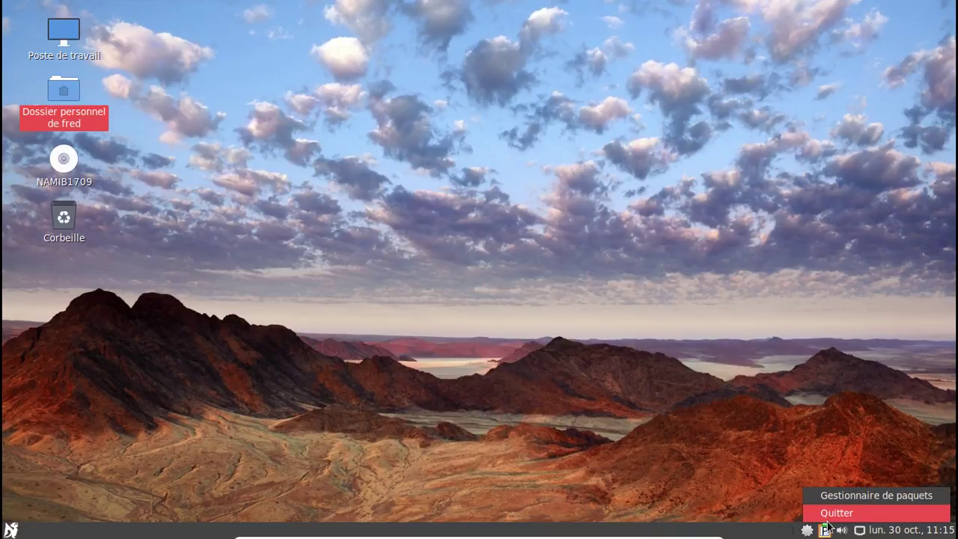
click(831, 495)
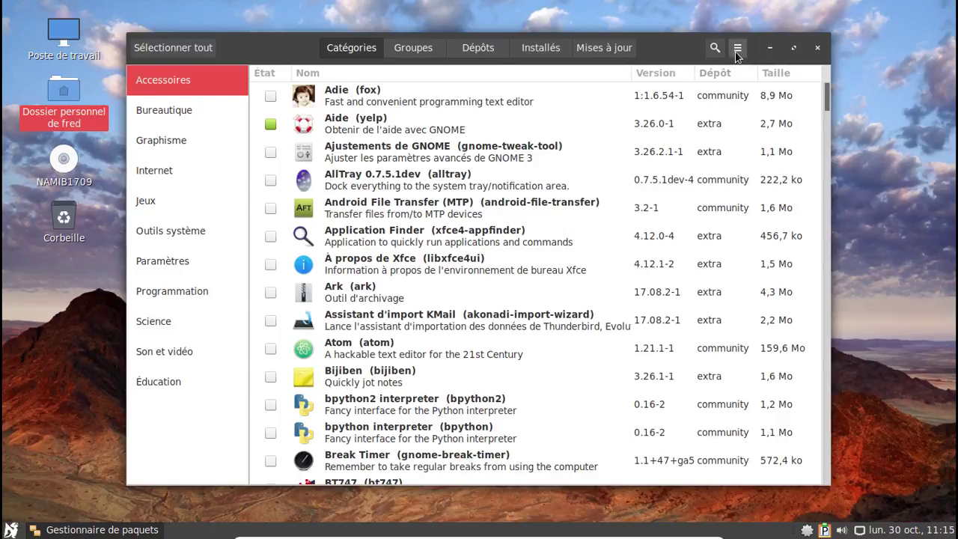
click(737, 49)
click(720, 180)
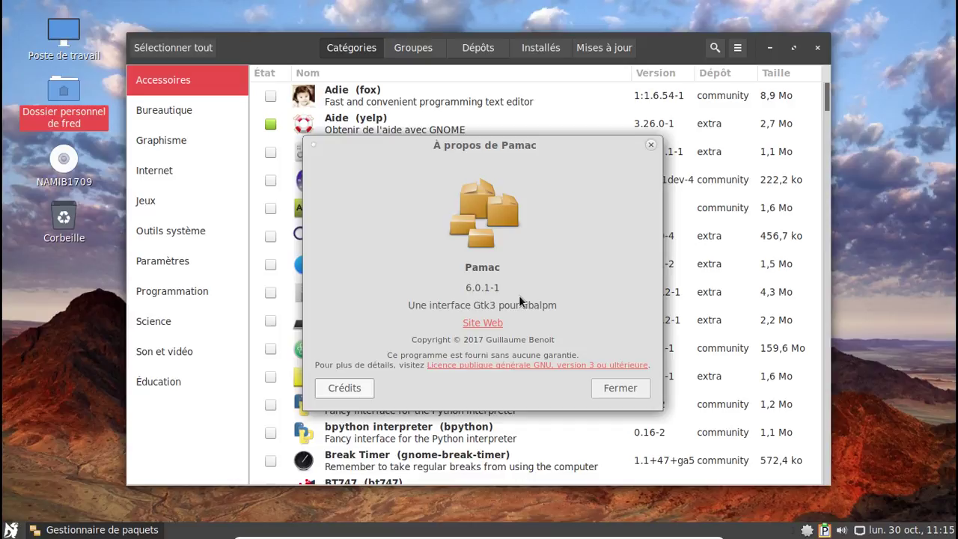
click(650, 148)
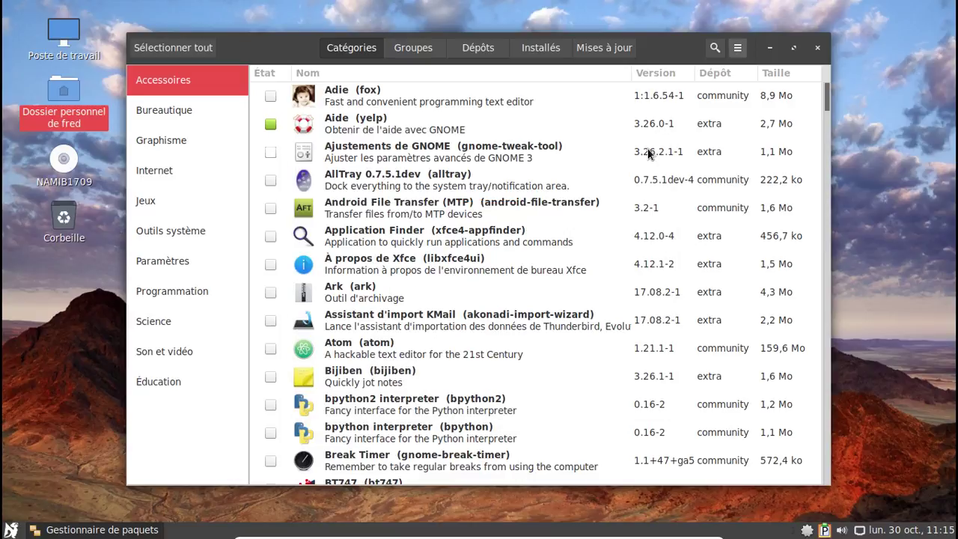
click(770, 50)
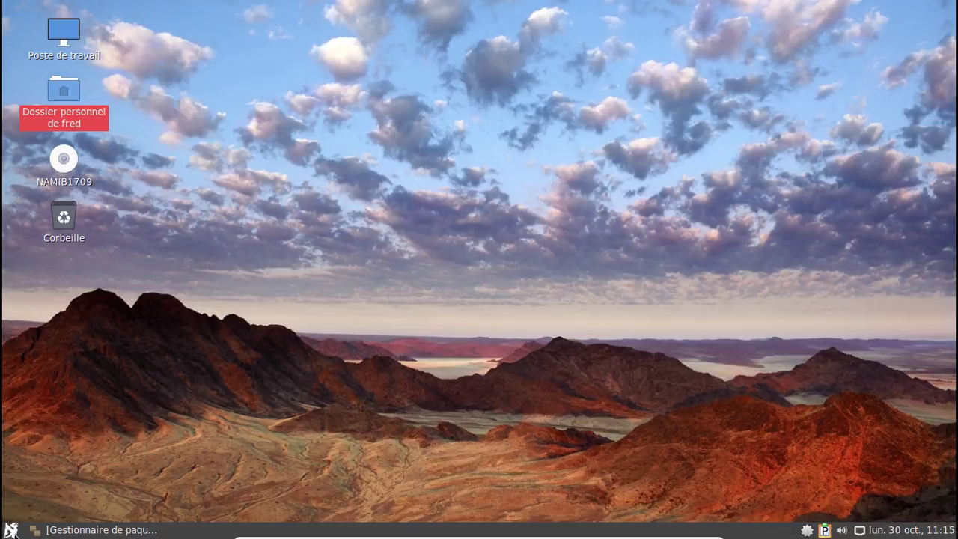
View the Accessoires applications available in the Namib MATE desktop.
click(10, 530)
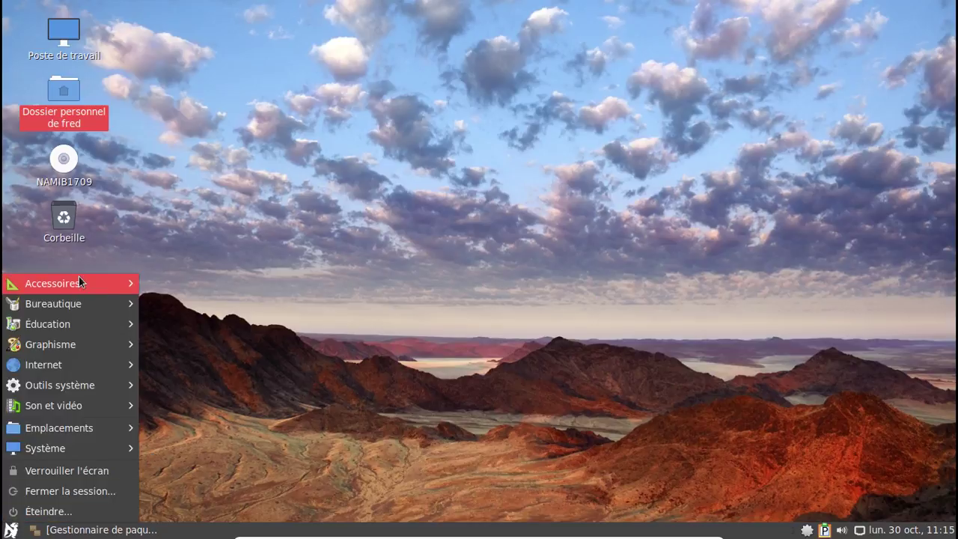
mouse_move(78, 277)
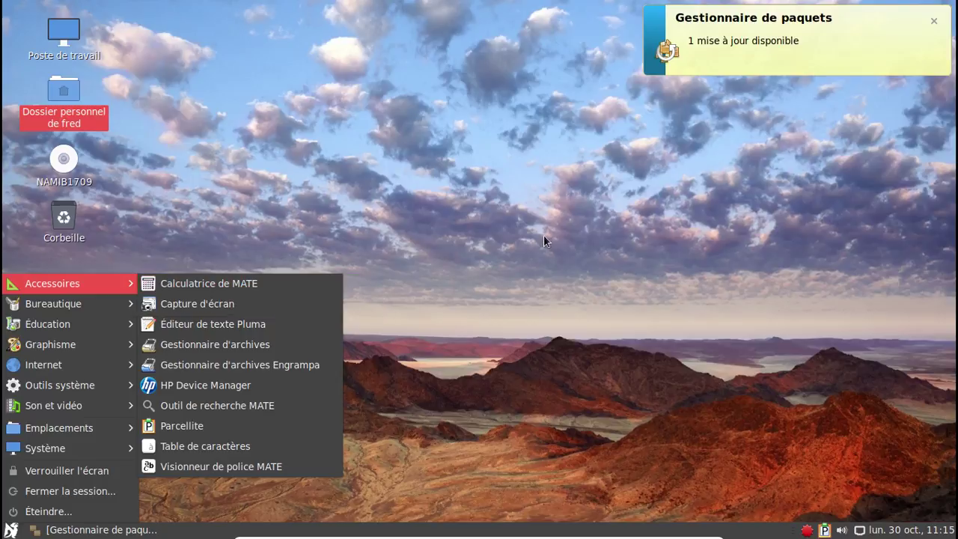
click(742, 184)
Open the package manager's pending updates and apply the python 3.6.3-1 update, authenticating with the account password.
click(931, 30)
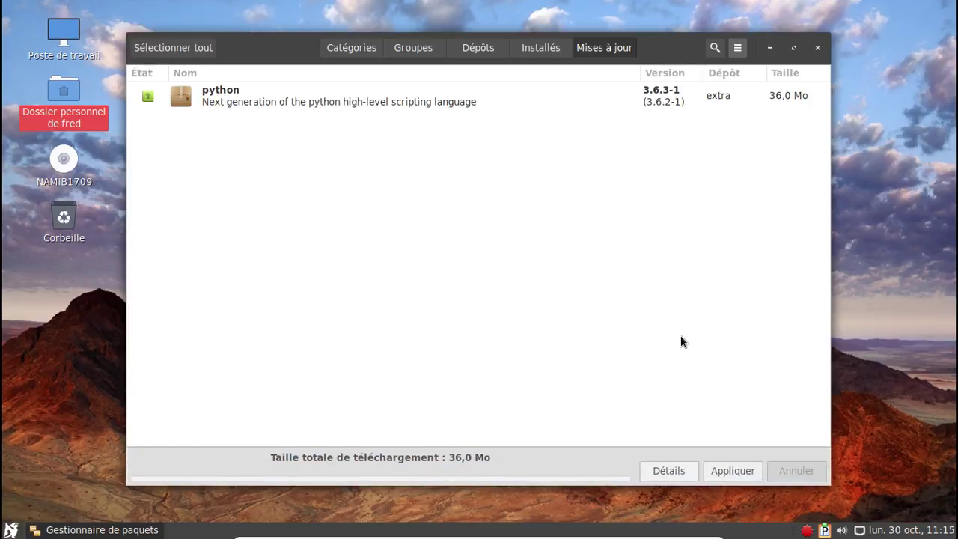
click(725, 469)
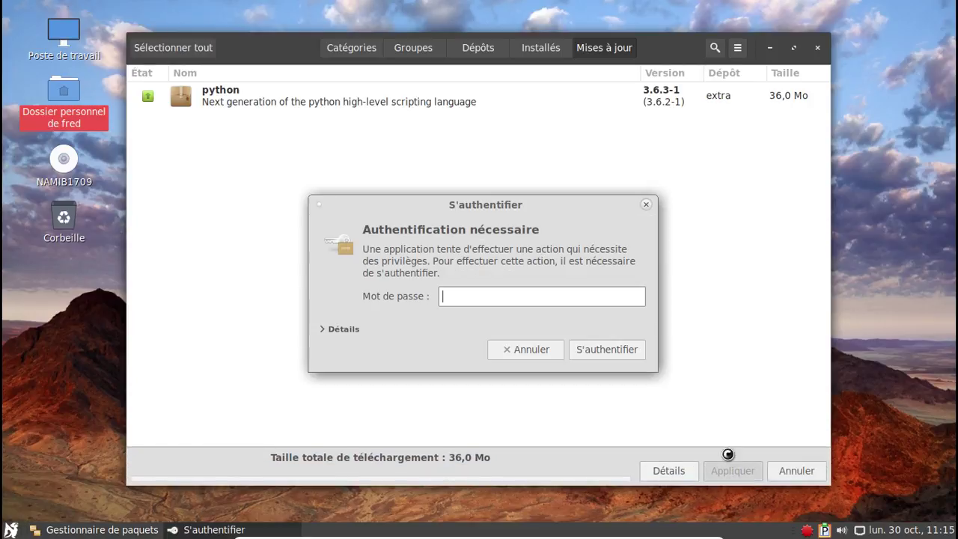
text(**********)
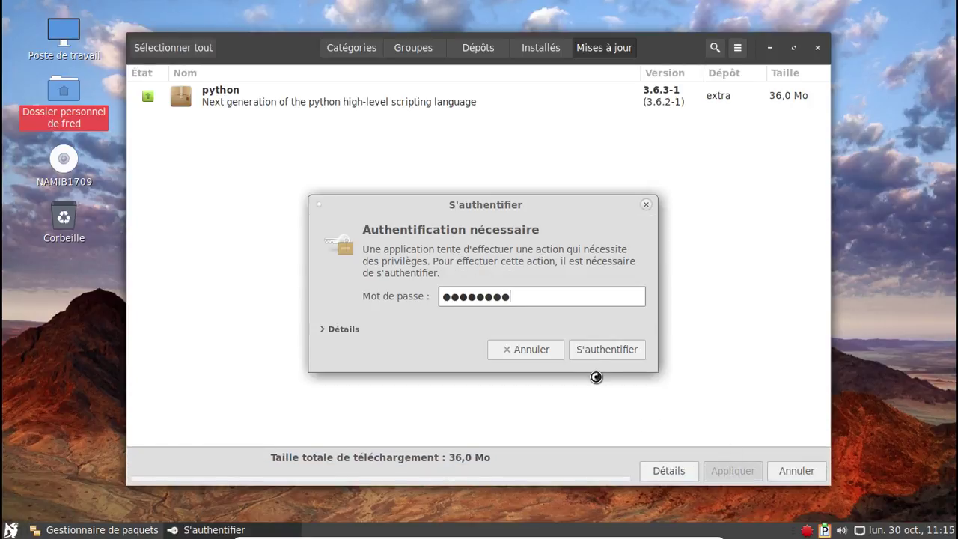
key(Return)
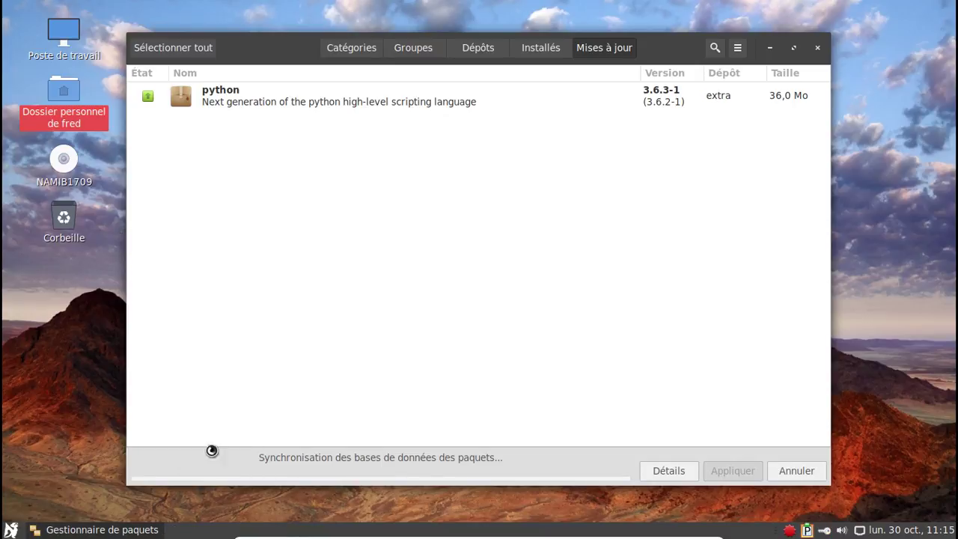
View the Bureautique, Graphisme, Internet, Outils système and Son et vidéo applications available in the Namib MATE desktop.
click(11, 530)
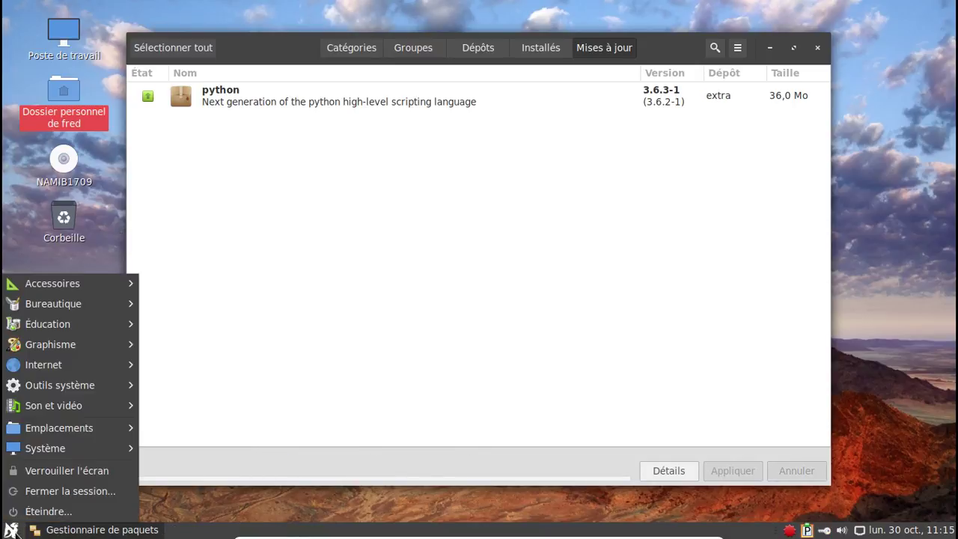
mouse_move(81, 283)
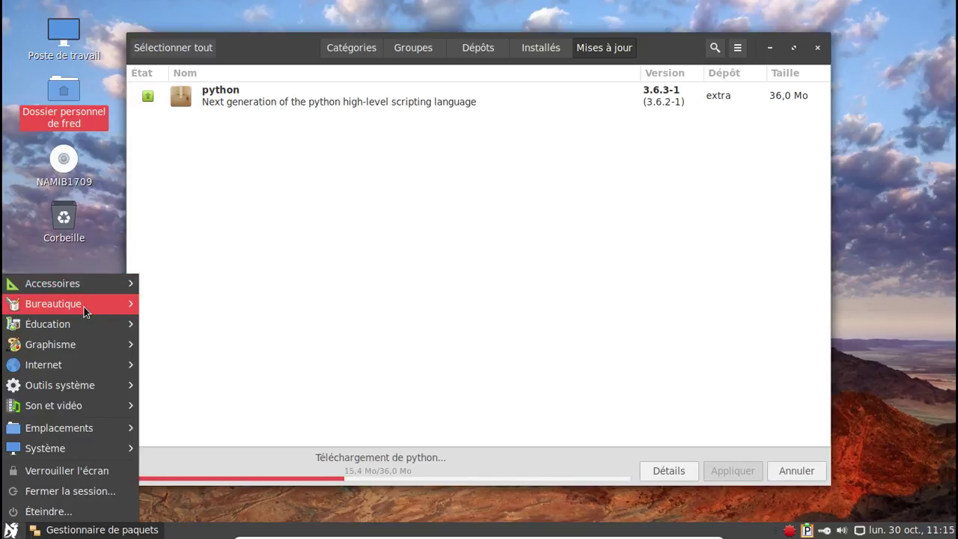
mouse_move(133, 309)
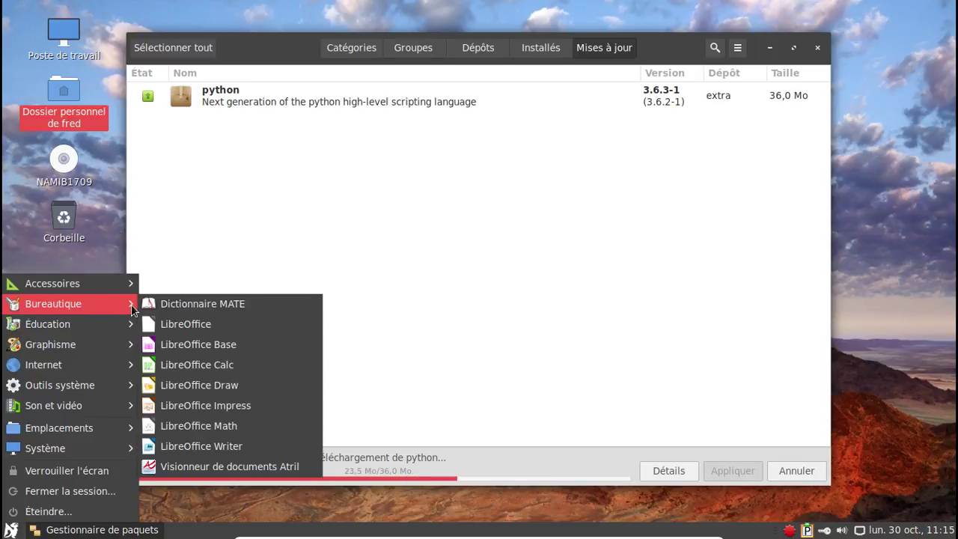
mouse_move(75, 345)
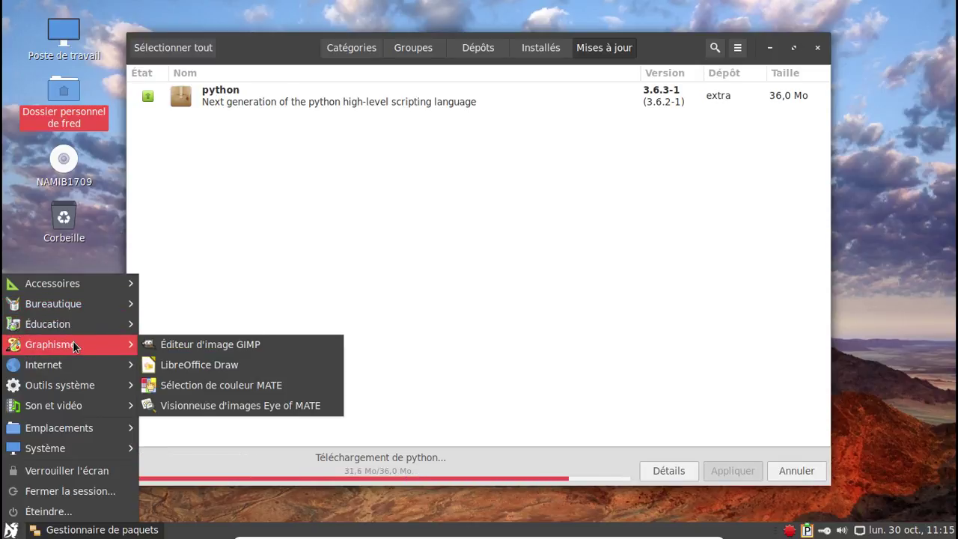
mouse_move(70, 364)
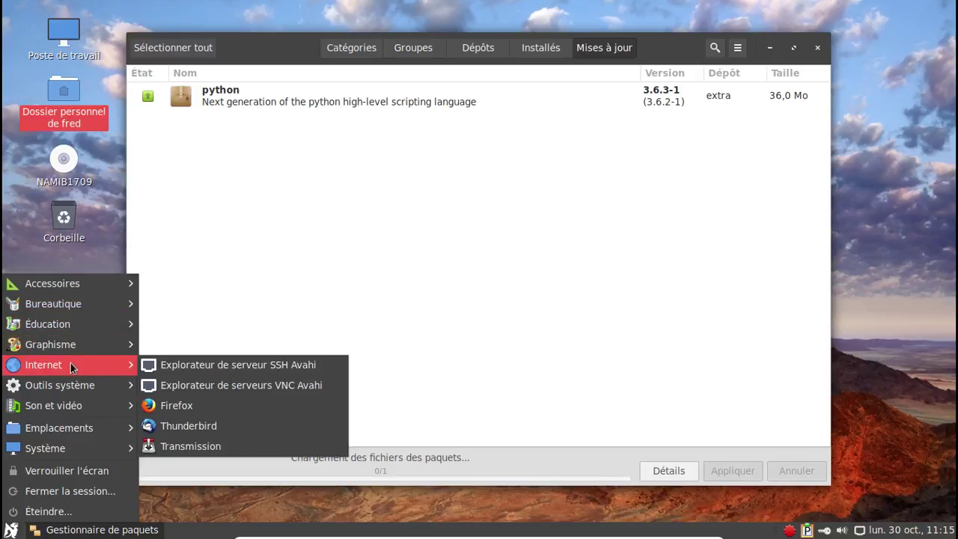
mouse_move(60, 387)
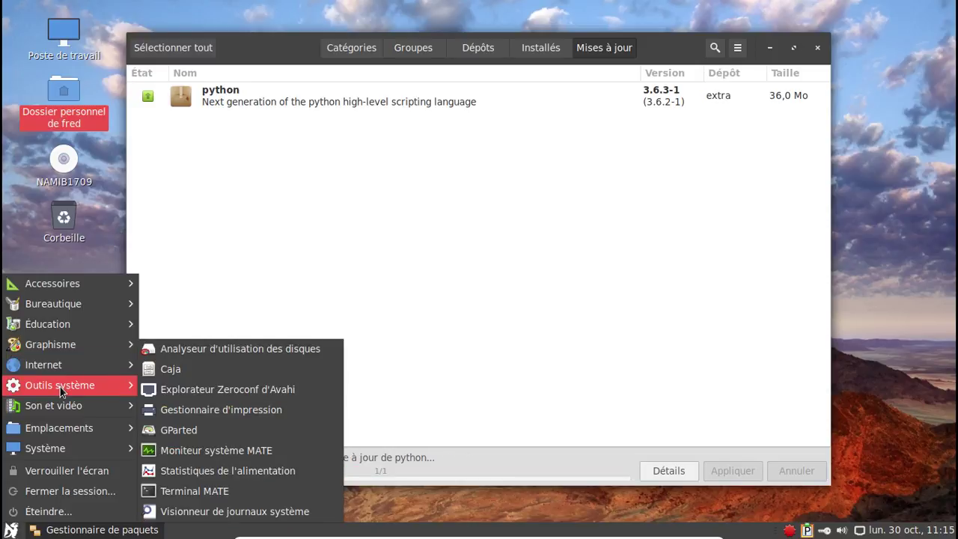
mouse_move(57, 407)
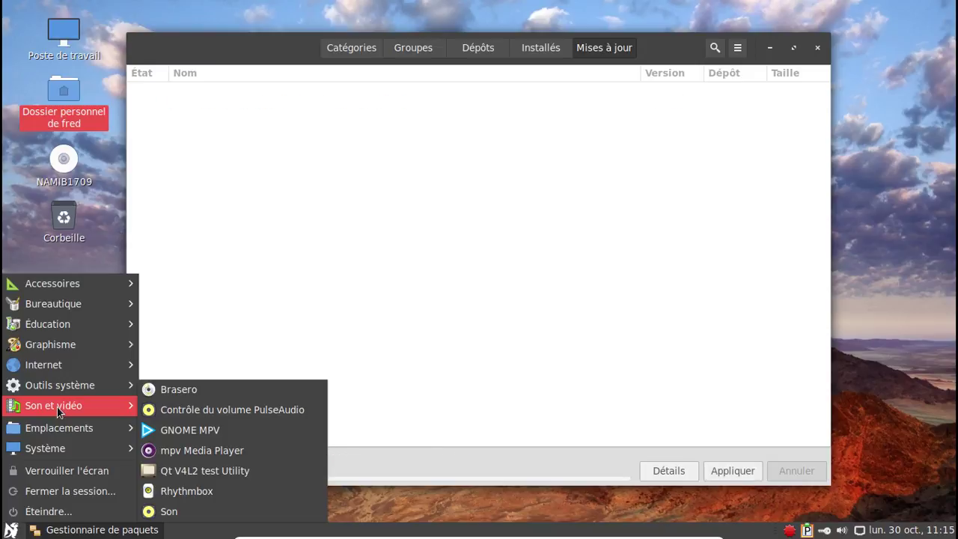
Open the MATE appearance preferences and view the theme customization's controls, window borders and icons, closing the customization dialog.
mouse_move(60, 424)
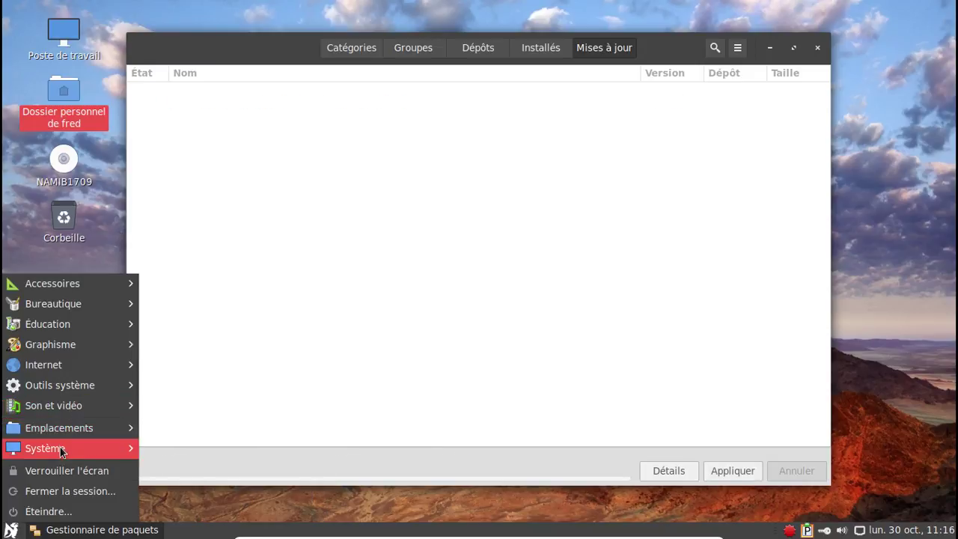
mouse_move(61, 449)
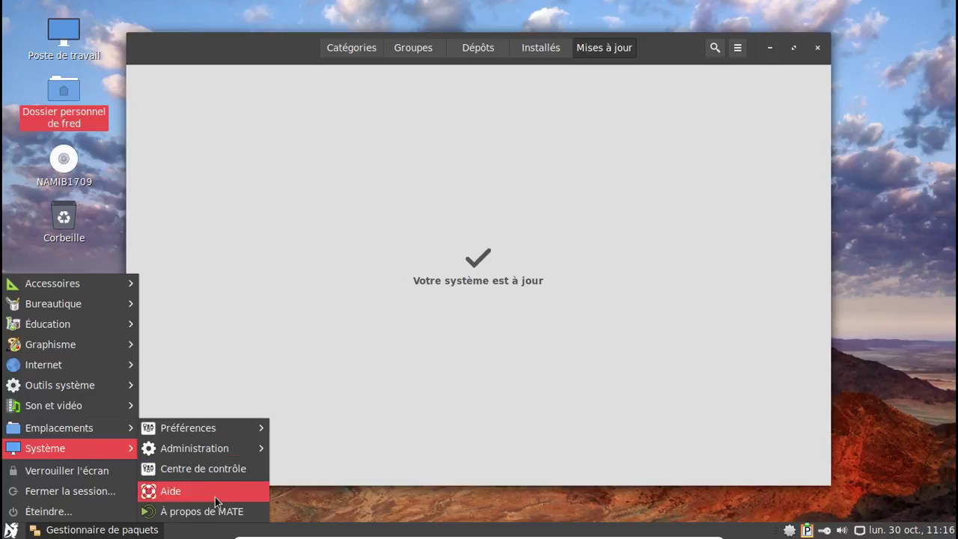
mouse_move(237, 425)
mouse_move(392, 430)
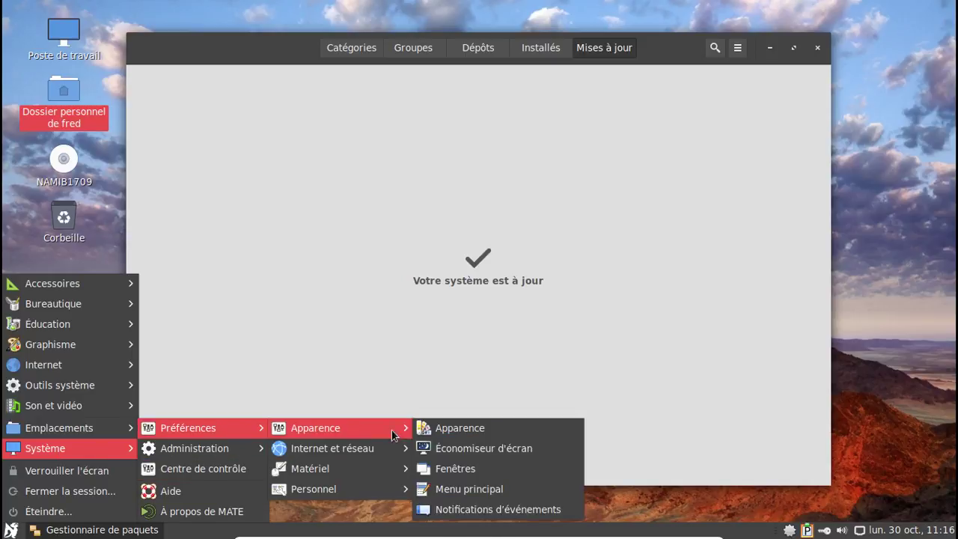
click(454, 429)
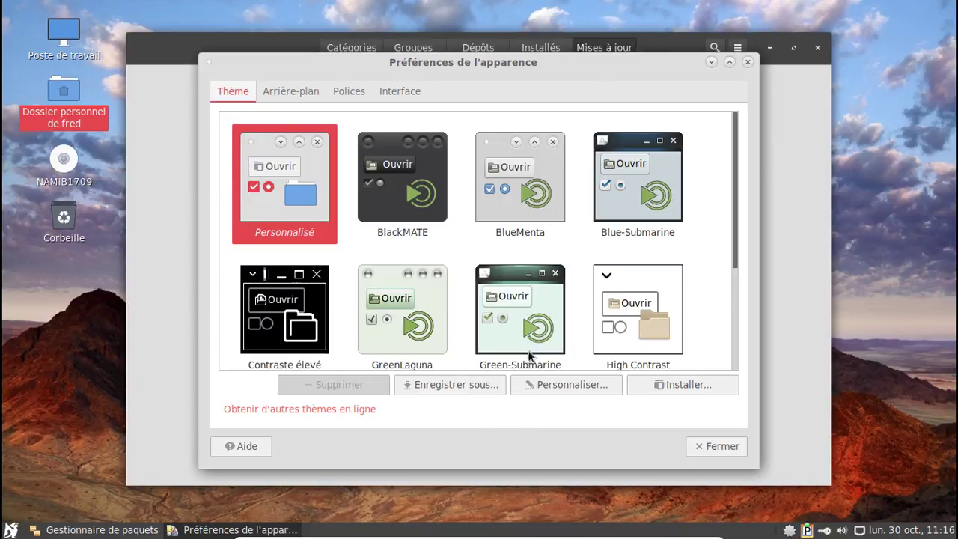
click(543, 387)
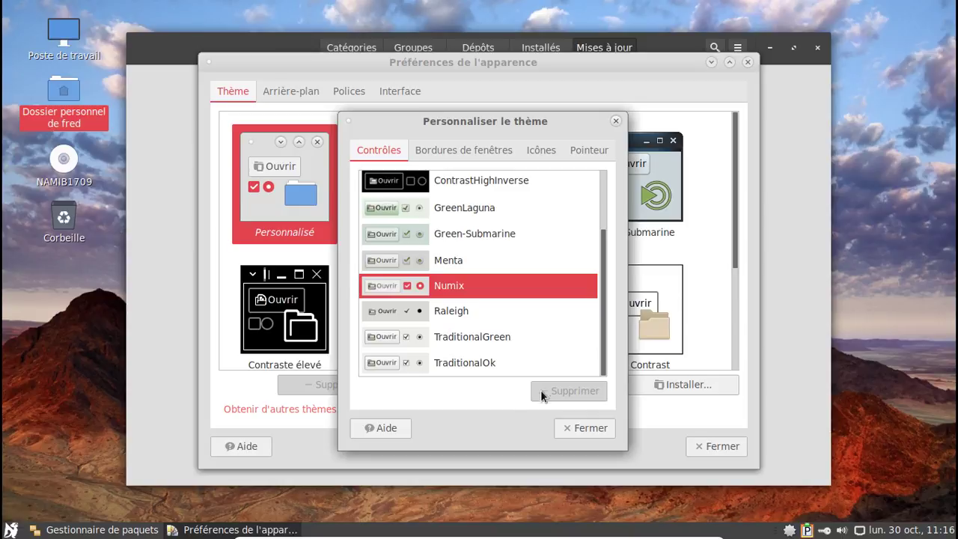
click(467, 146)
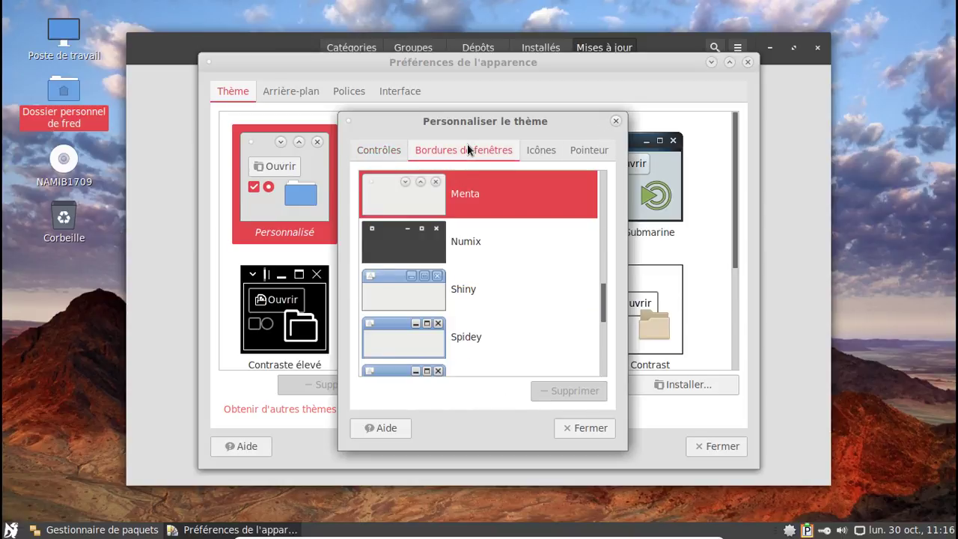
click(541, 150)
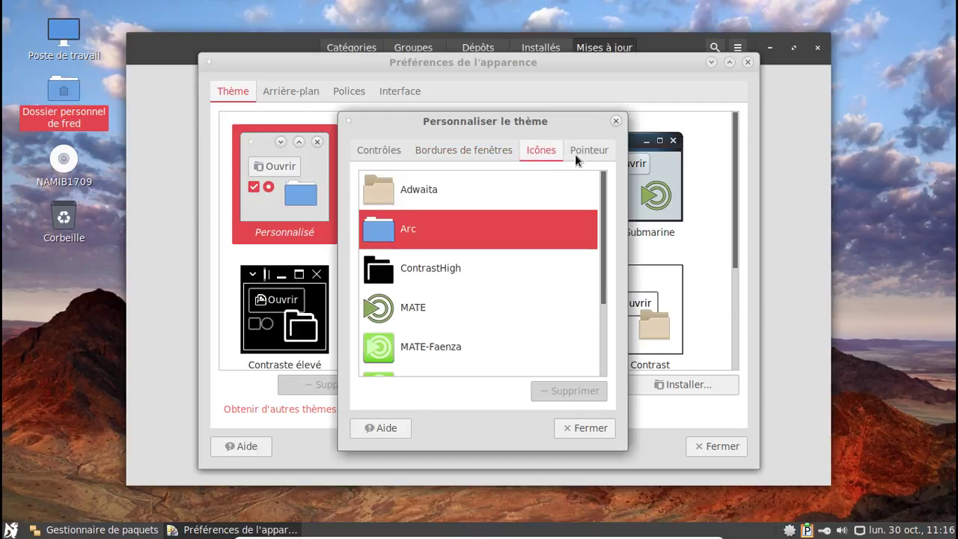
click(615, 121)
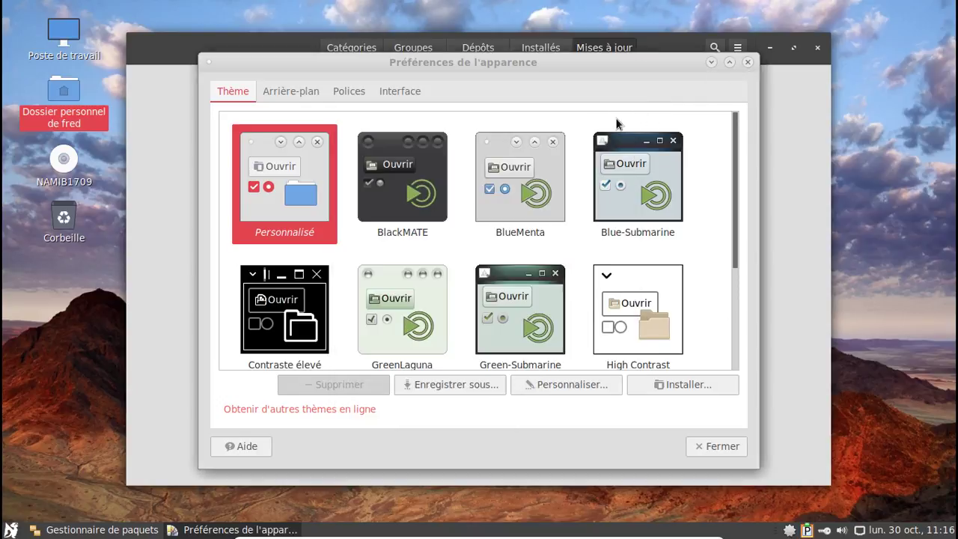
View the desktop background and font settings in the appearance preferences, and close the preferences.
click(300, 90)
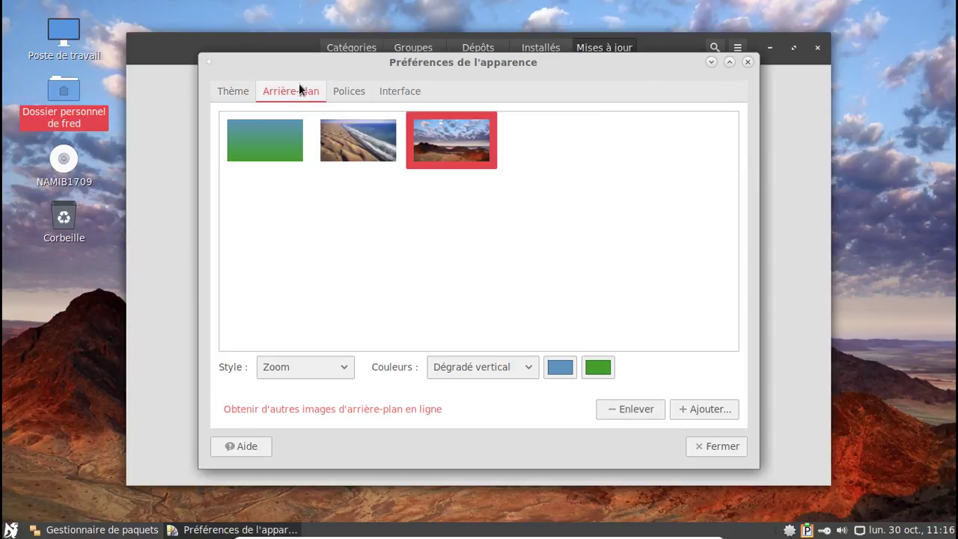
click(361, 91)
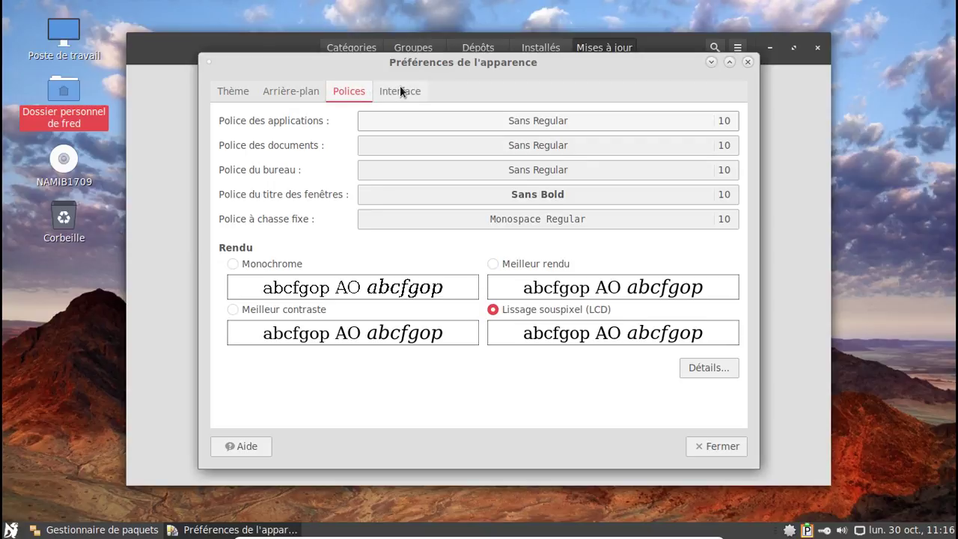
click(748, 62)
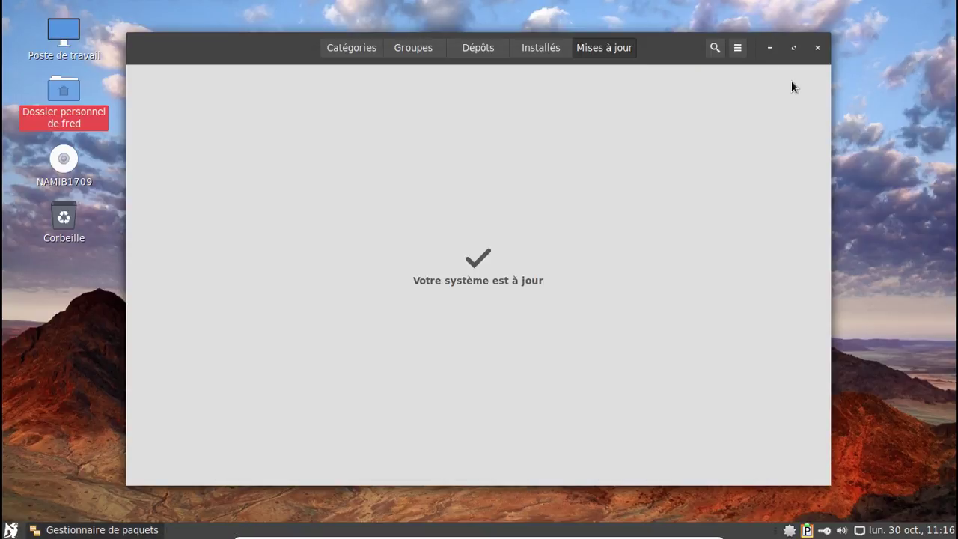
Show the packages of the namibrepo repository in the package manager.
click(537, 47)
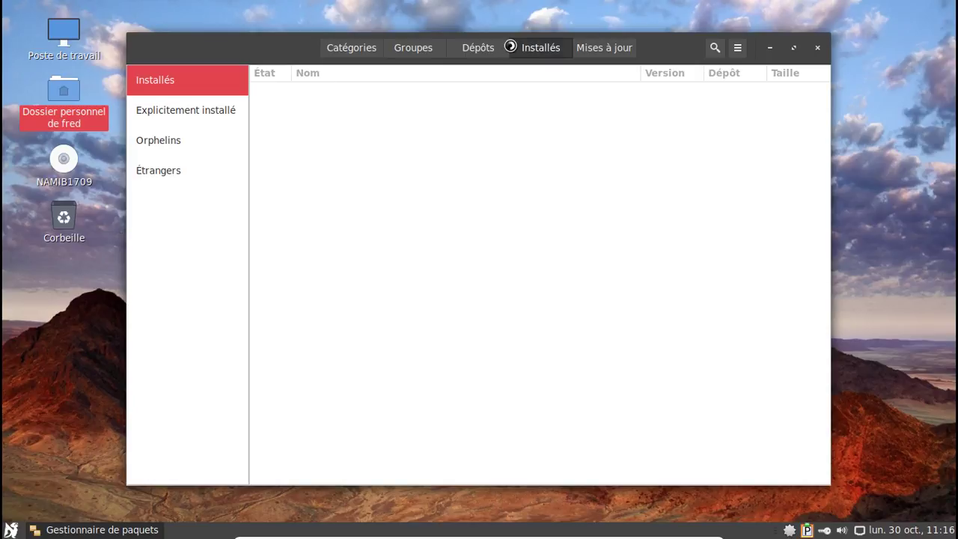
click(503, 50)
click(186, 196)
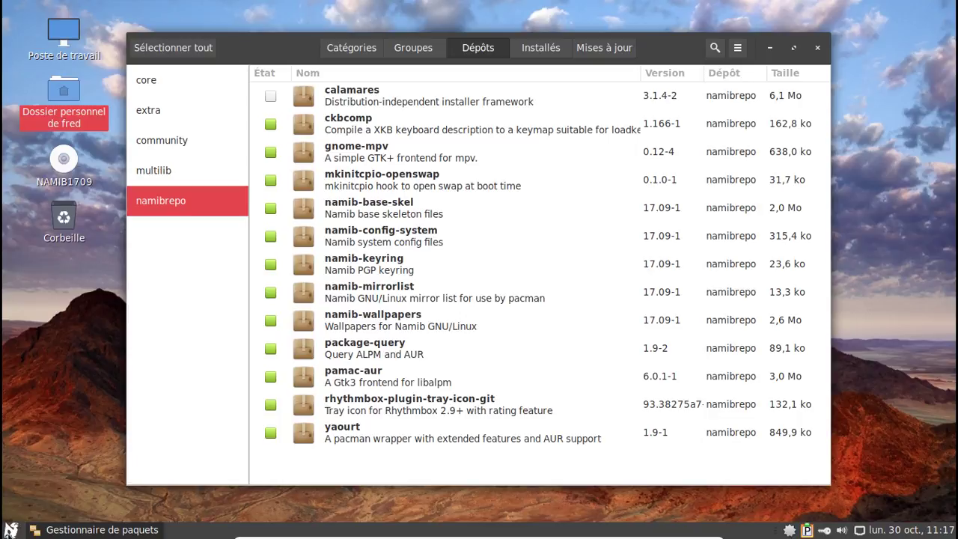
Launch Firefox, restore its window from full size, and close the Bienvenue dans Firefox page.
click(10, 529)
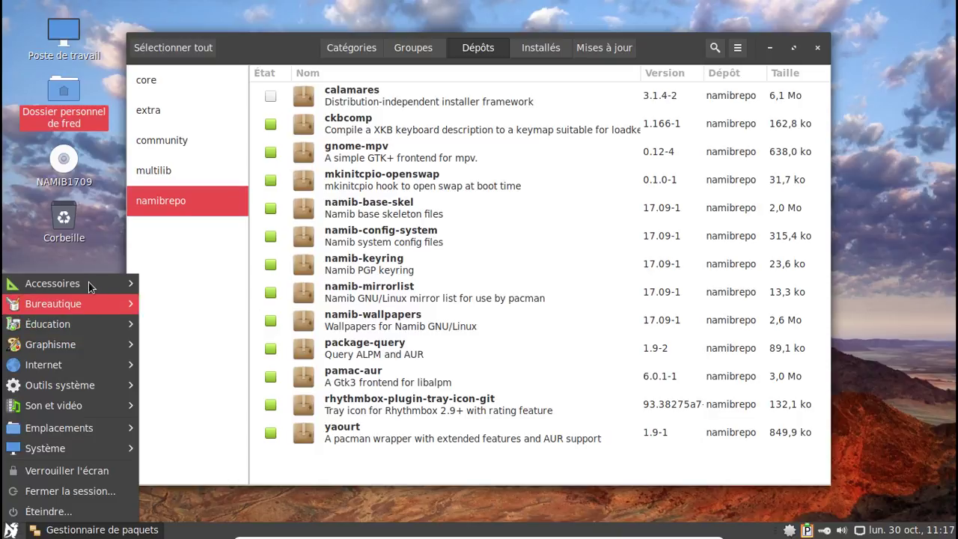
mouse_move(85, 283)
mouse_move(82, 365)
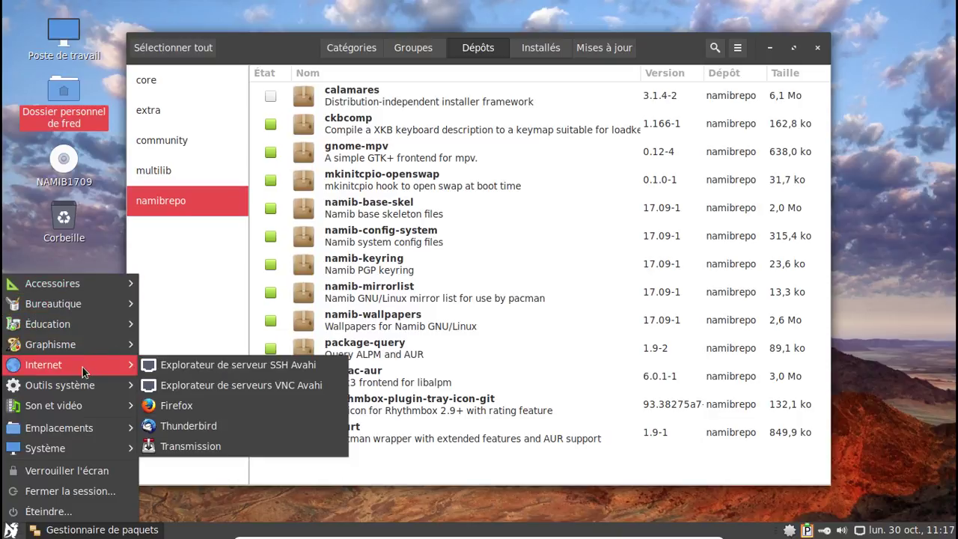
click(189, 409)
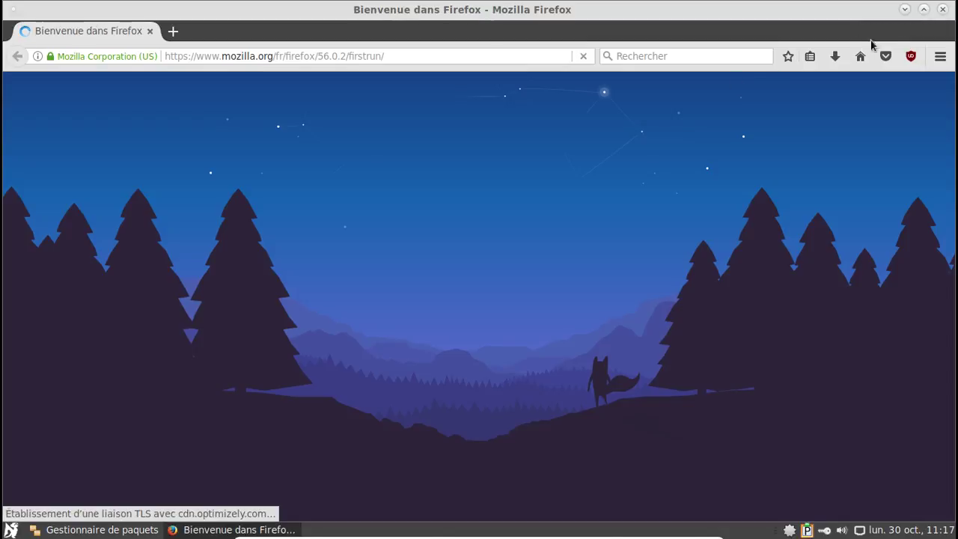
click(924, 10)
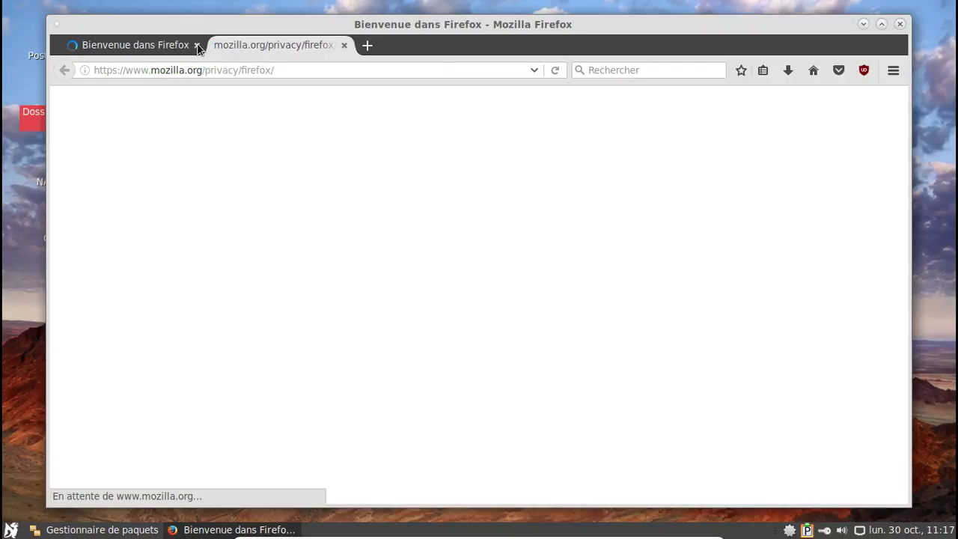
click(196, 46)
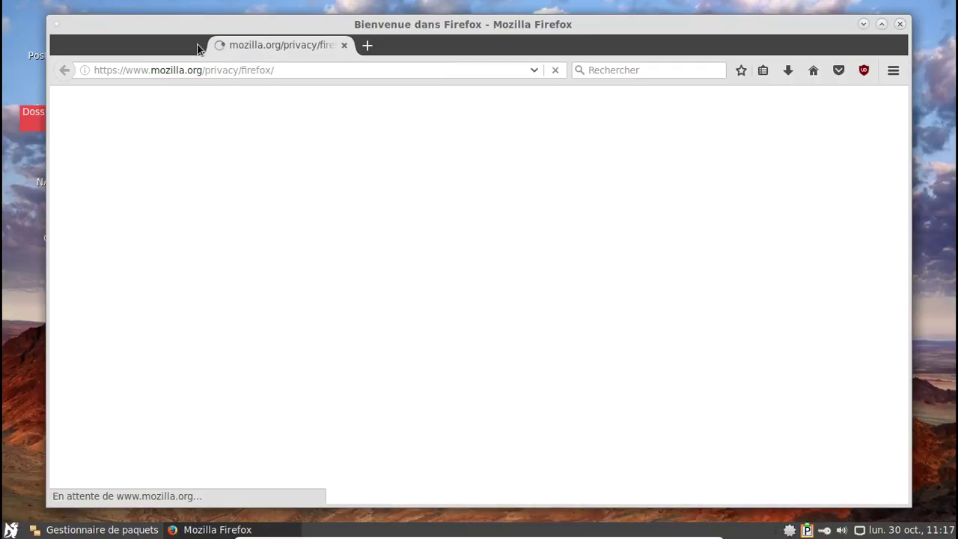
Go to the website aur.Archlinux.org in the browser.
click(281, 70)
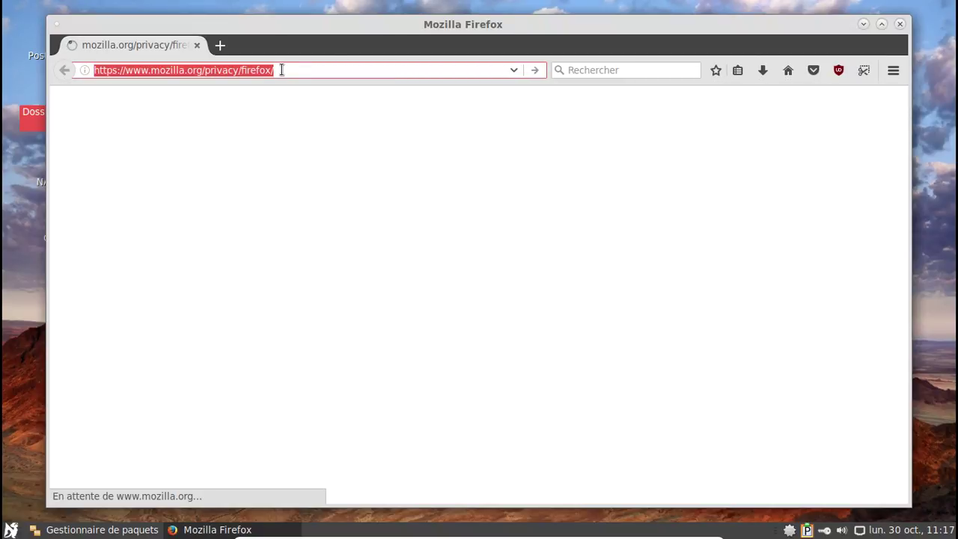
text(aur.Archlinux.o)
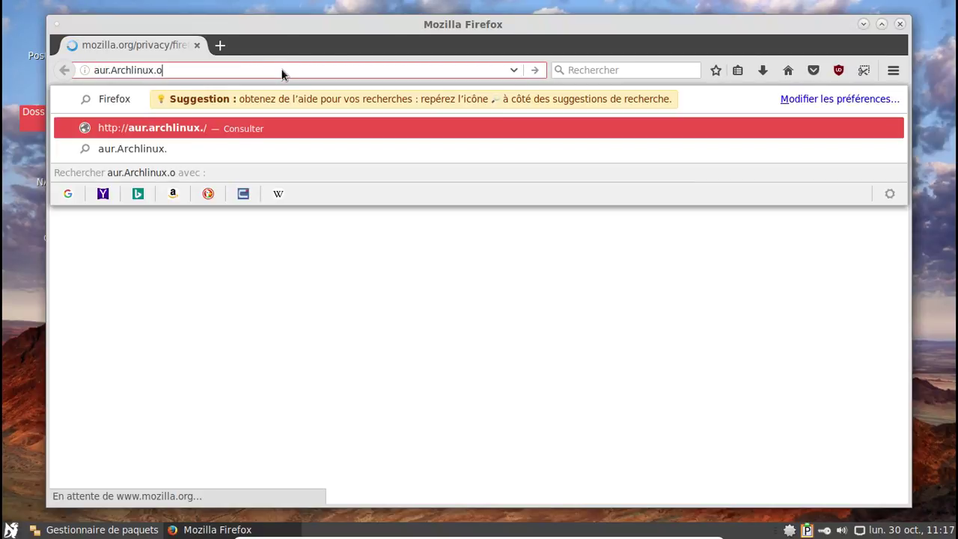
text(rg)
key(Return)
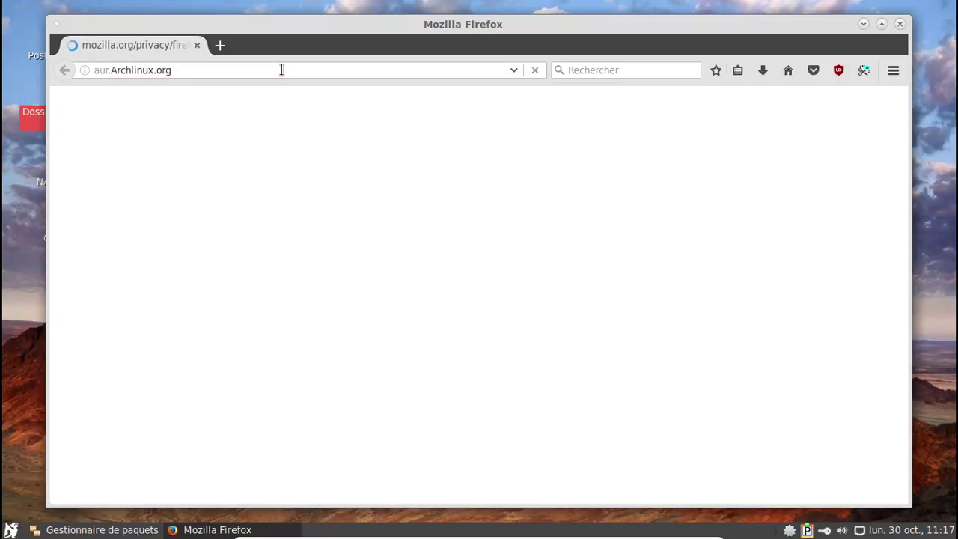
Check the mkinitcpio-openswap entry in the package manager, and find that package's details page on the AUR website.
key(alt+Tab)
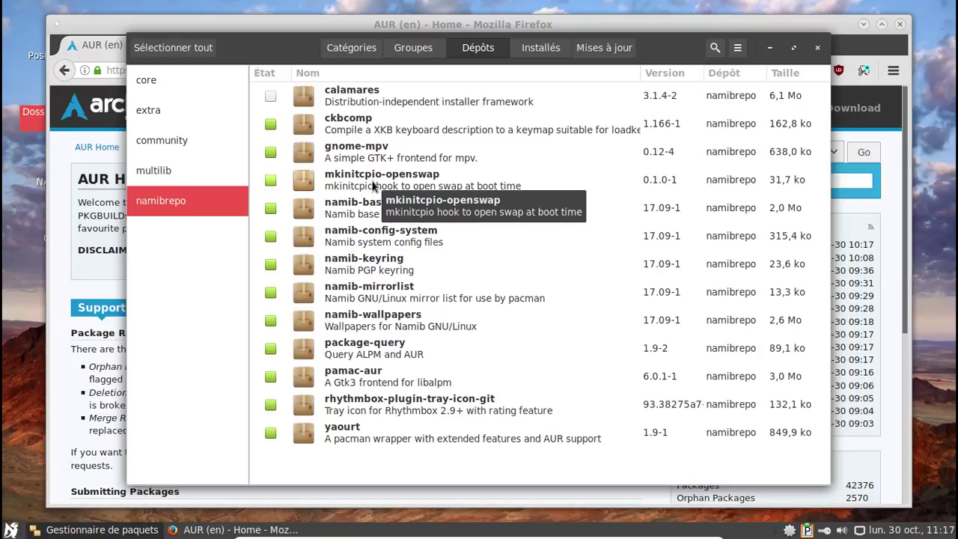
click(283, 23)
click(824, 178)
text(mkini)
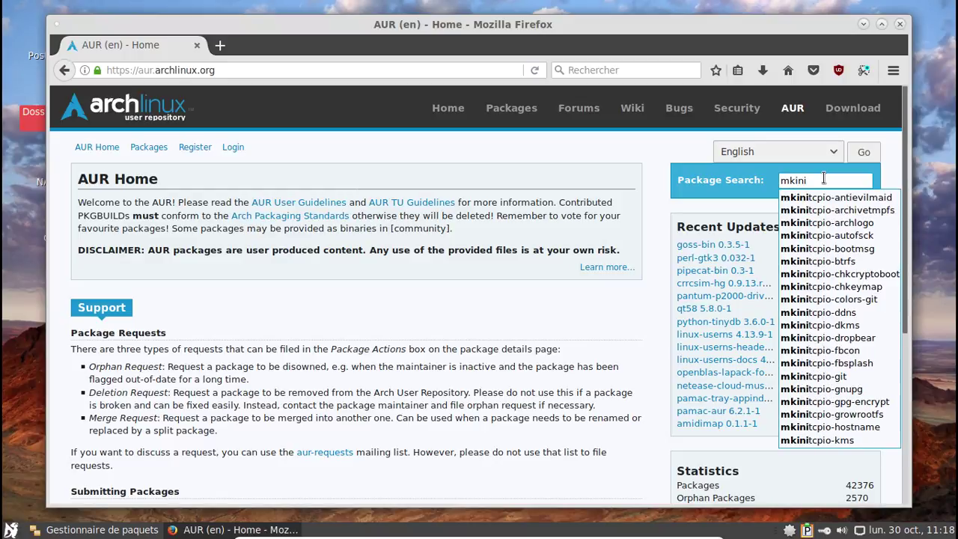
text(tcpio)
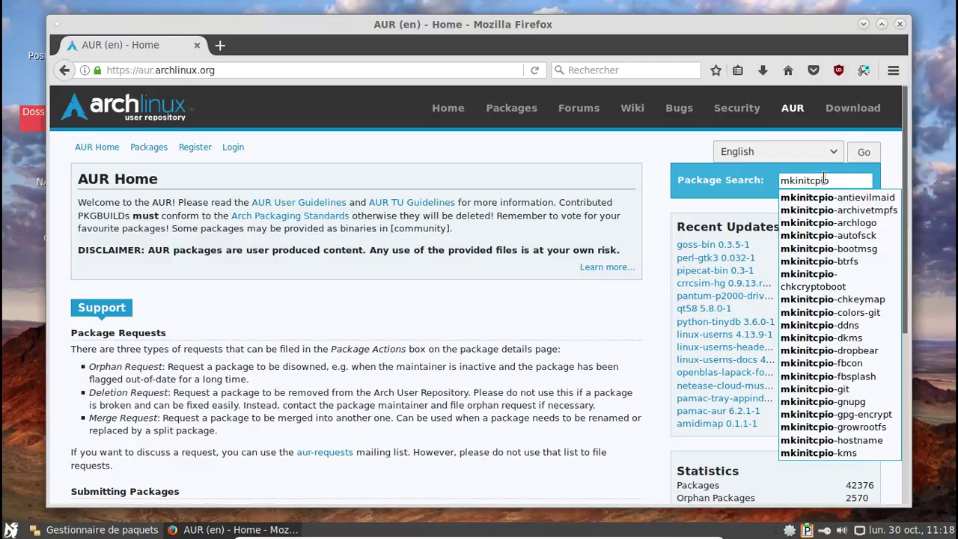
text(-op)
click(864, 198)
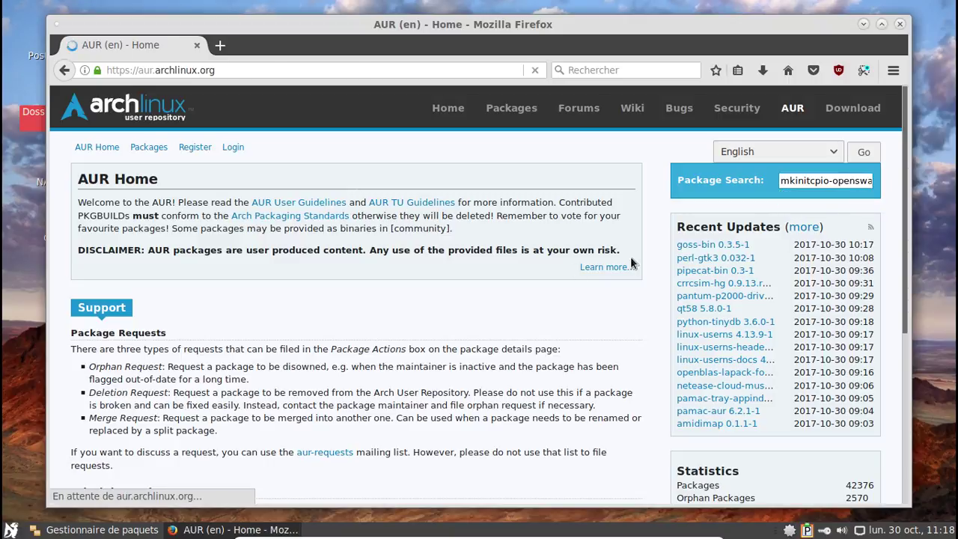
Compare with the namibrepo package list, and search the AUR packages for rhythmbox.
key(alt+Tab)
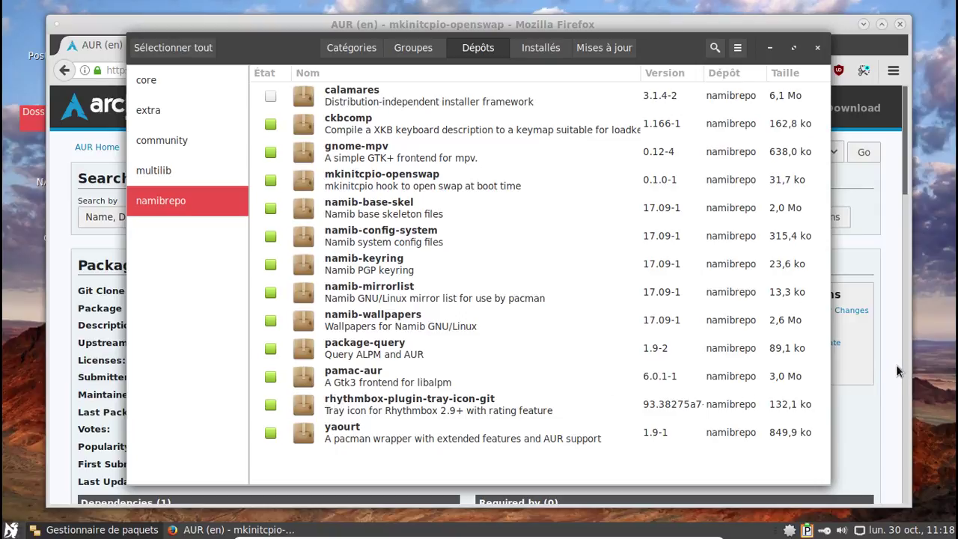
click(898, 372)
click(322, 217)
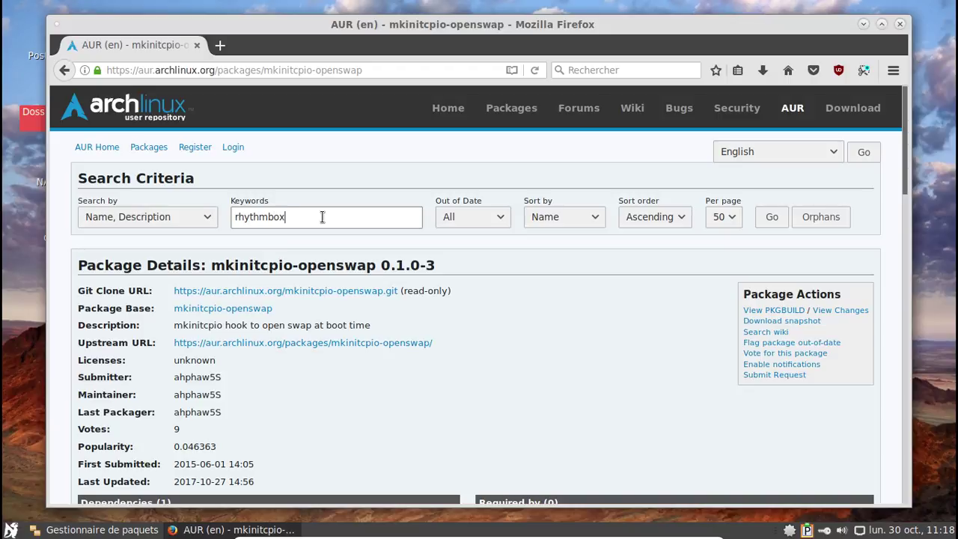
key(Return)
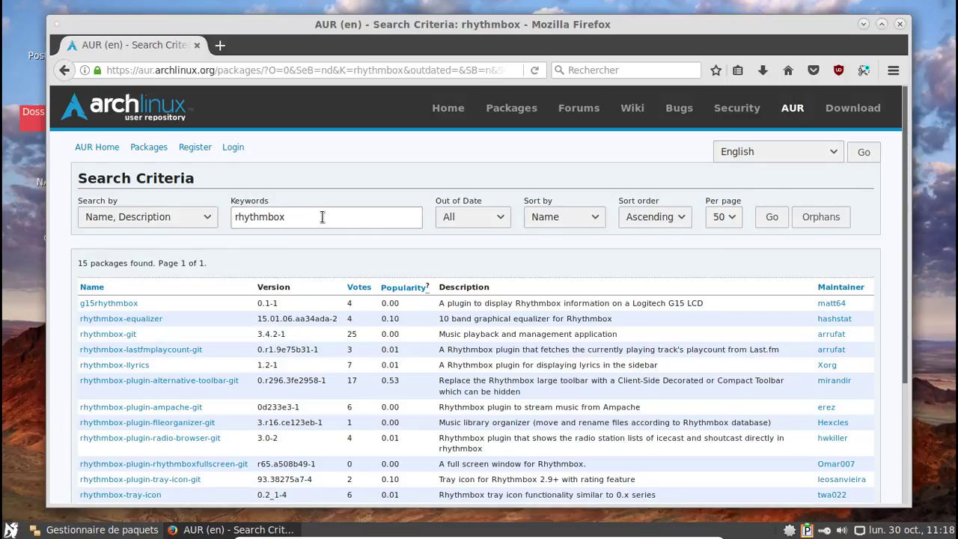
Compare the rhythmbox results on the AUR with the namibrepo package list, and close the package manager.
scroll(322, 217, down, 3)
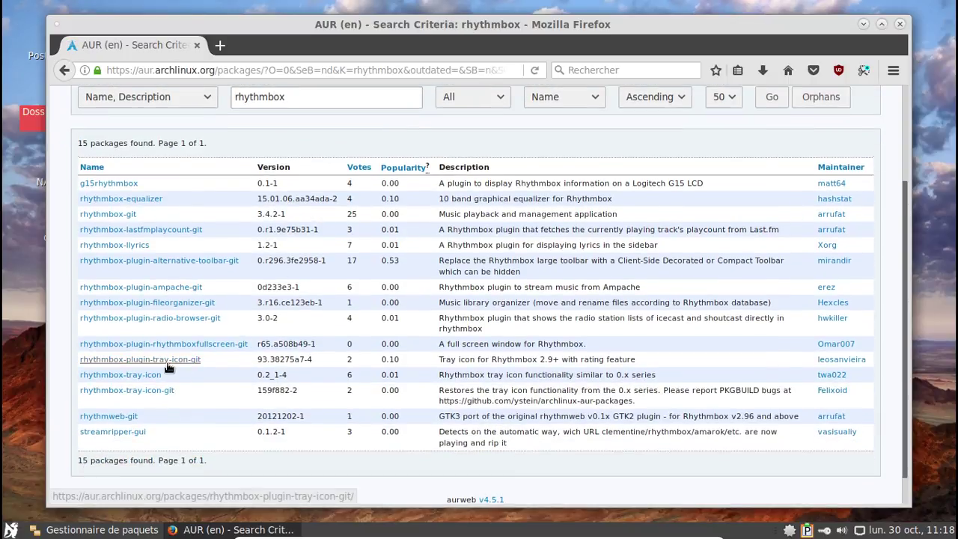
key(alt+Tab)
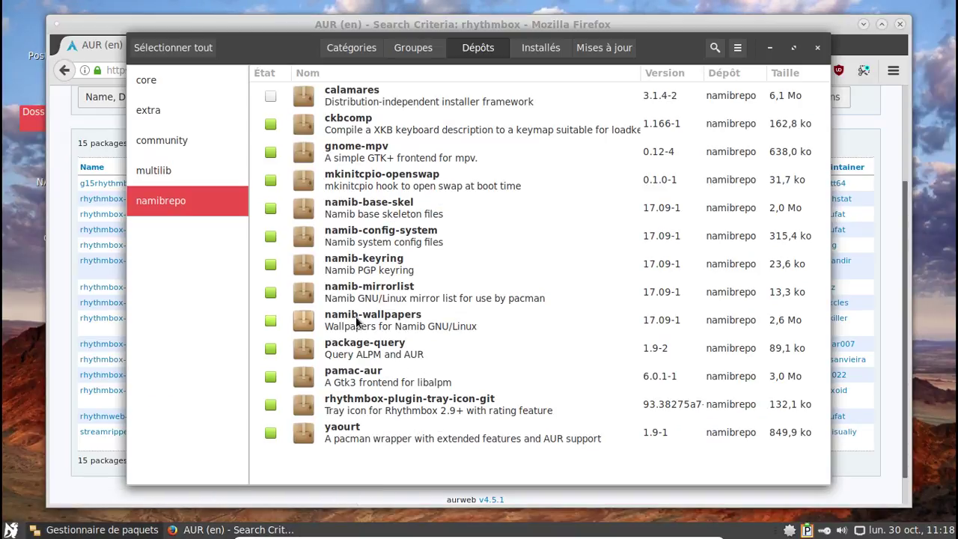
click(818, 50)
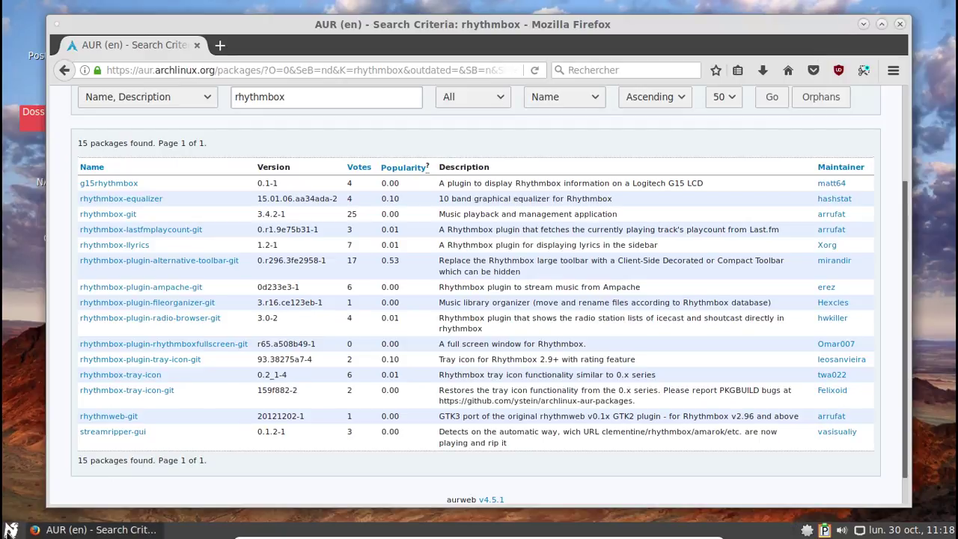
Launch Terminal MATE and open /etc/pacman.conf in nano with sudo, entering the account password.
click(10, 530)
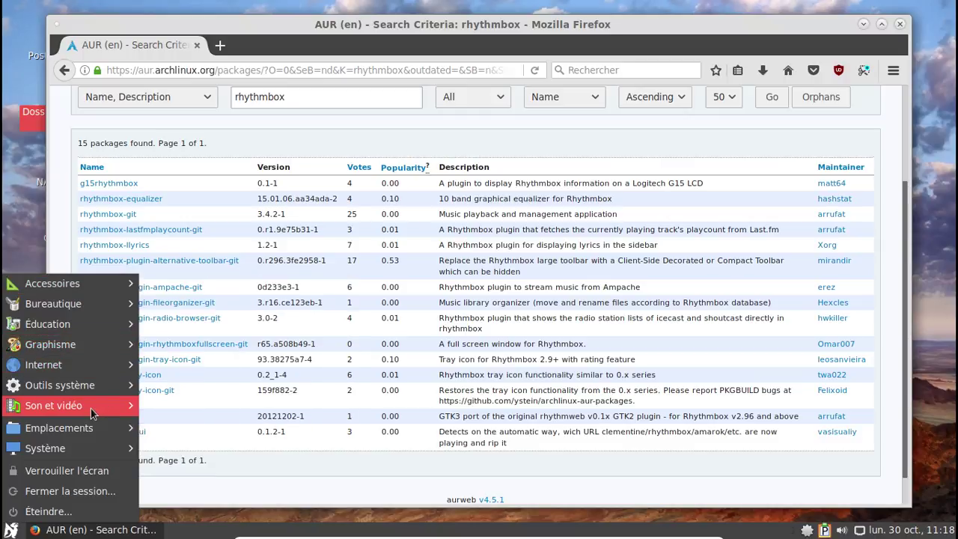
mouse_move(96, 293)
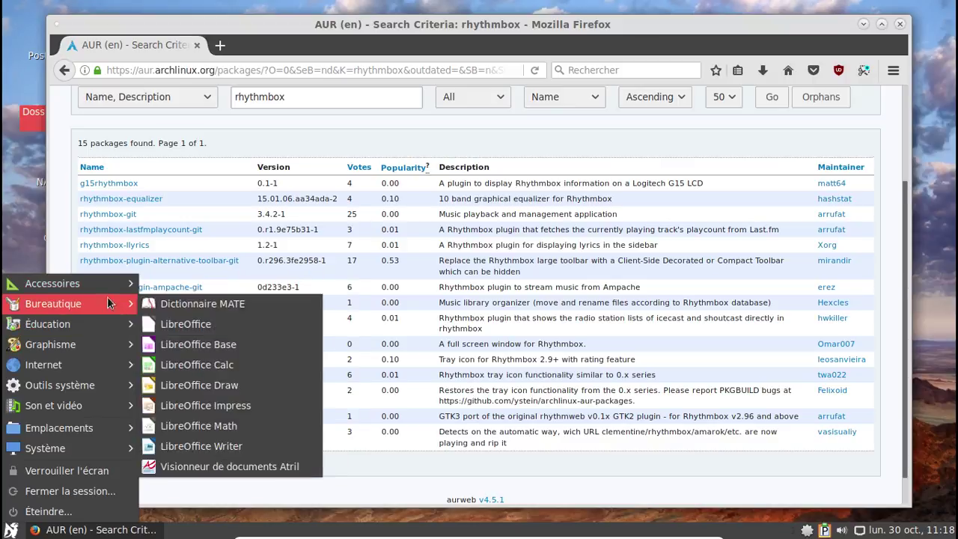
mouse_move(105, 385)
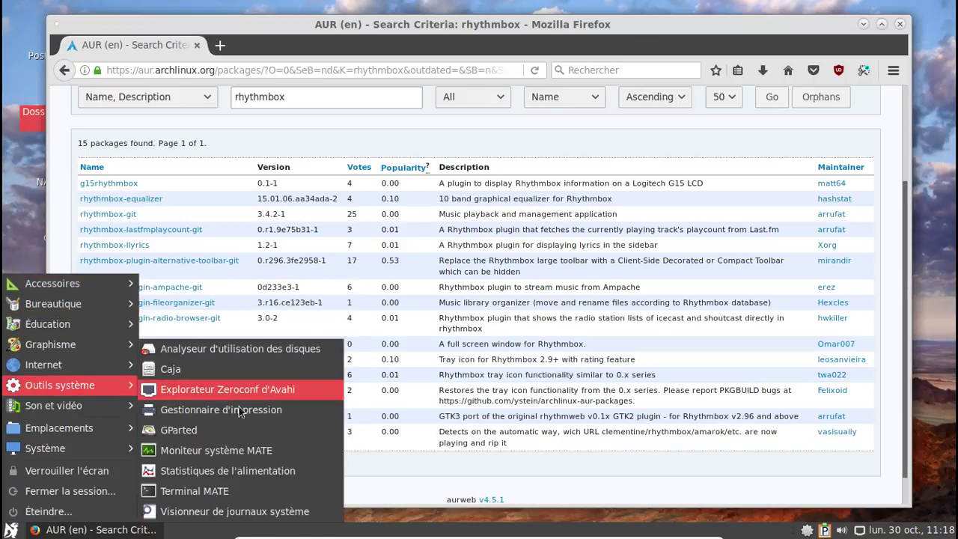
click(237, 491)
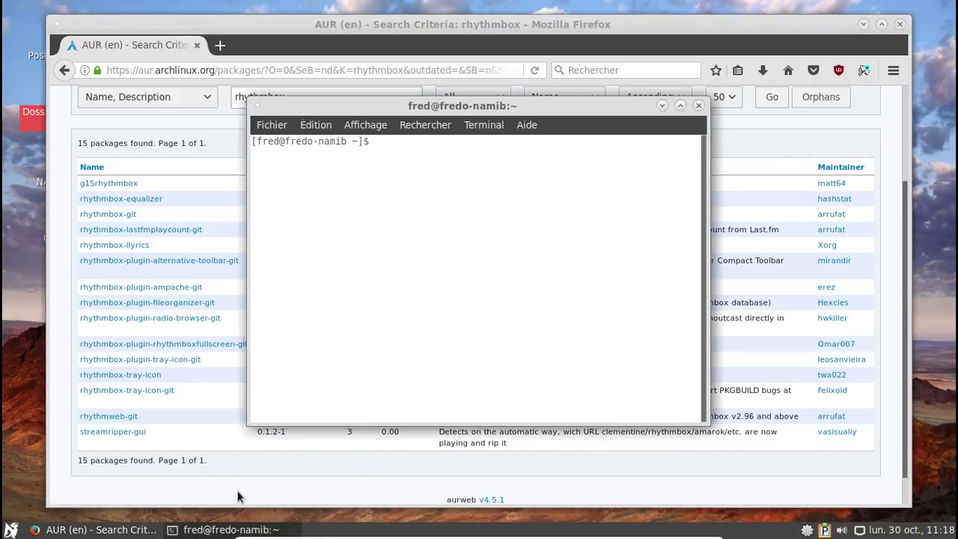
text(sudo nano /etc/pacman.conf)
key(Return)
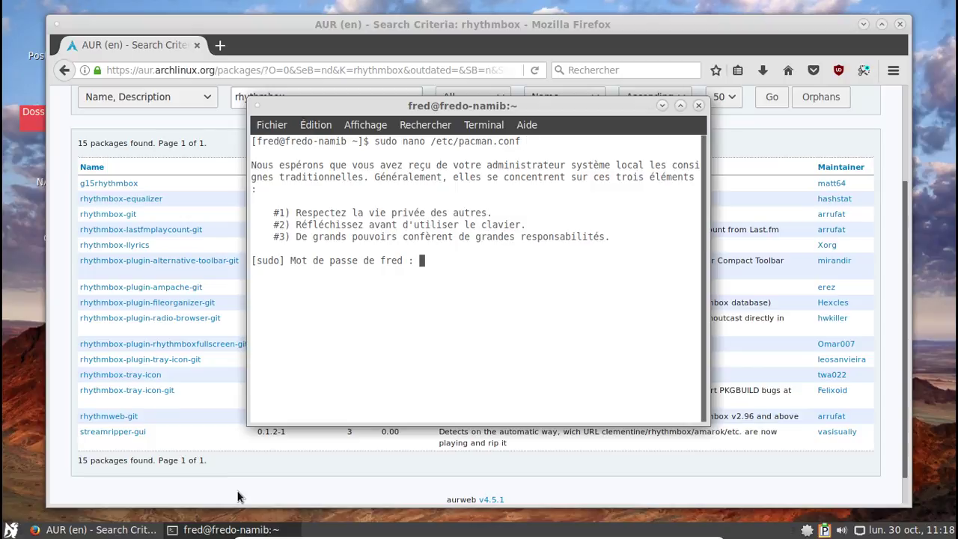
key(Return)
Try cutting the three lines of the [namibrepo] section out of pacman.conf, and leave nano.
key(Page_Down)
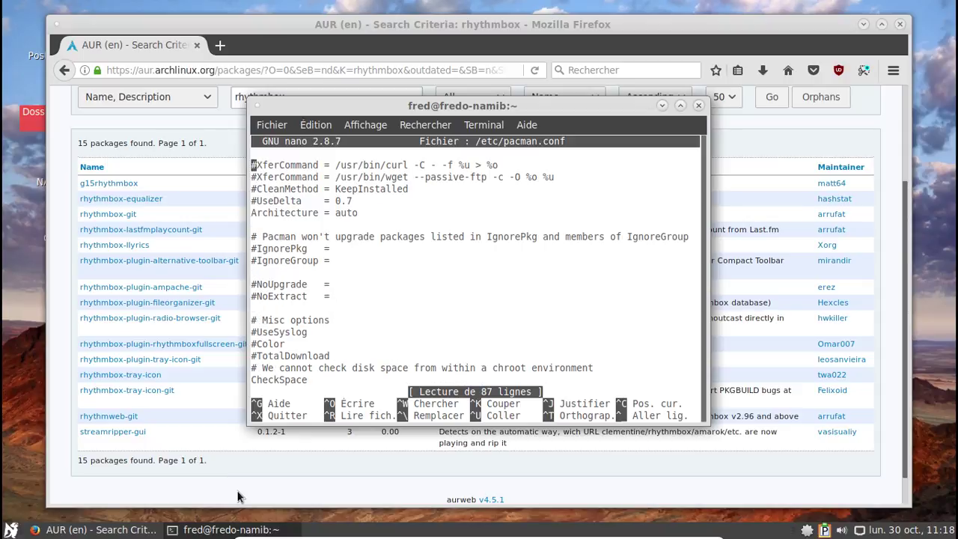
key(Page_Down)
key(Page_Down)
key(Page_Down)
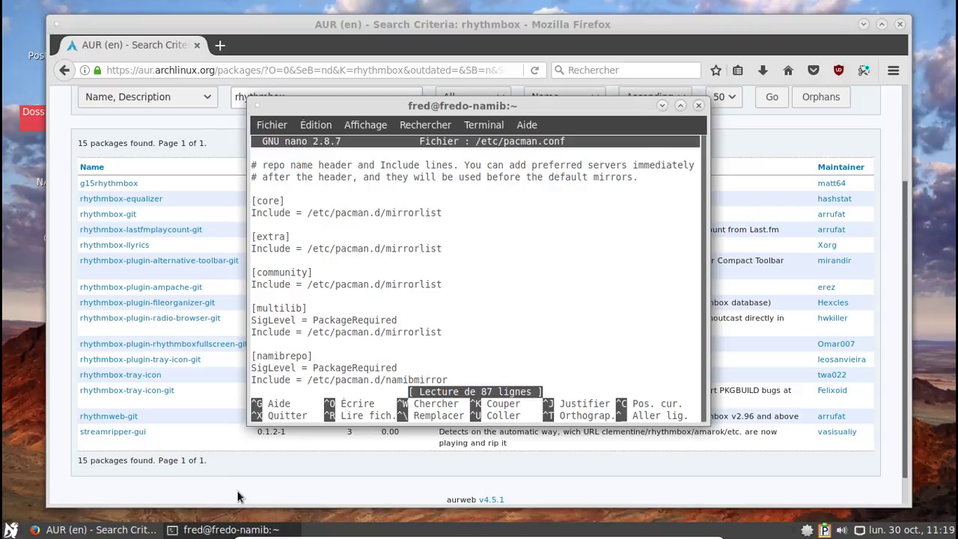
key(Down)
key(Down)
key(Down)
key(Down)
key(Down)
key(Down)
key(Down)
key(Down)
key(Down)
key(Down)
key(Down)
key(Down)
key(Down)
key(Down)
key(Down)
key(Down)
key(Down)
key(Down)
key(Up)
key(Up)
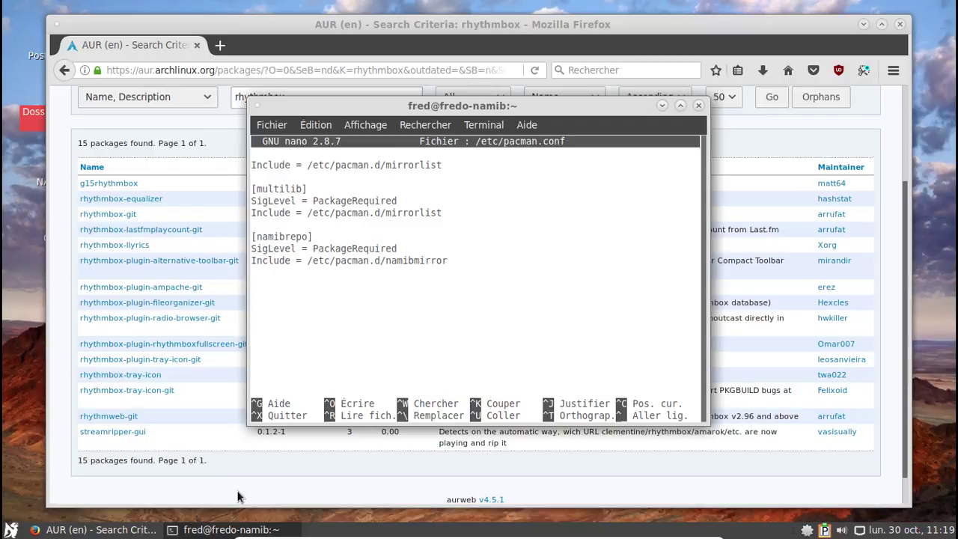
key(ctrl+k)
key(ctrl+k)
key(ctrl+k)
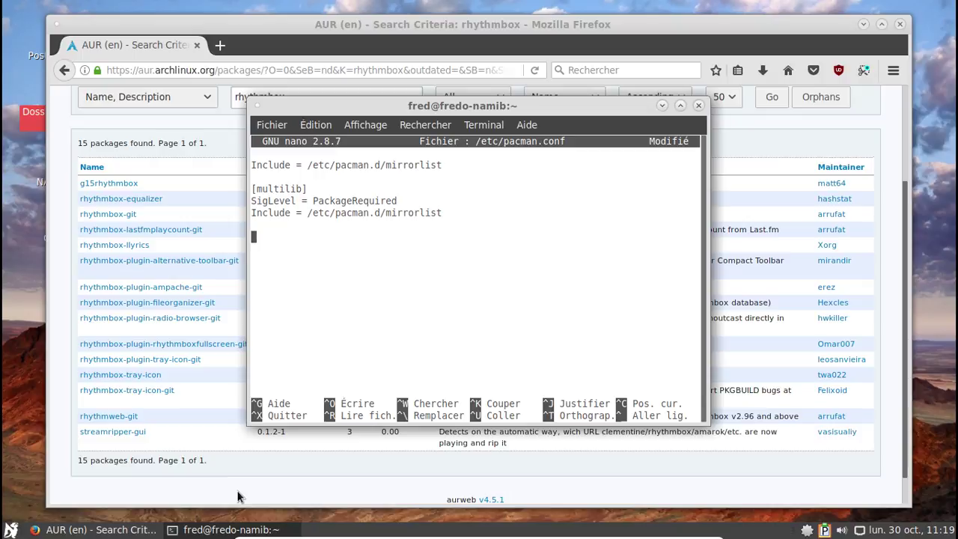
key(ctrl+x)
key(o)
key(Return)
Reopen /etc/pacman.conf with sudo nano, comment out the three [namibrepo] lines with #, and save the file.
key(Up)
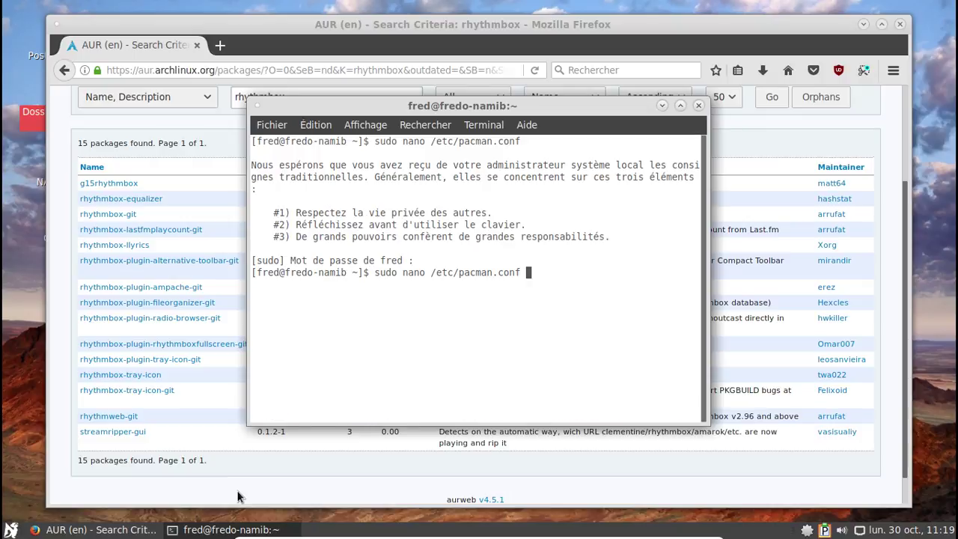
key(Return)
key(Page_Down)
key(Page_Down)
key(Page_Down)
key(Page_Down)
key(Page_Down)
key(Up)
key(Up)
key(Up)
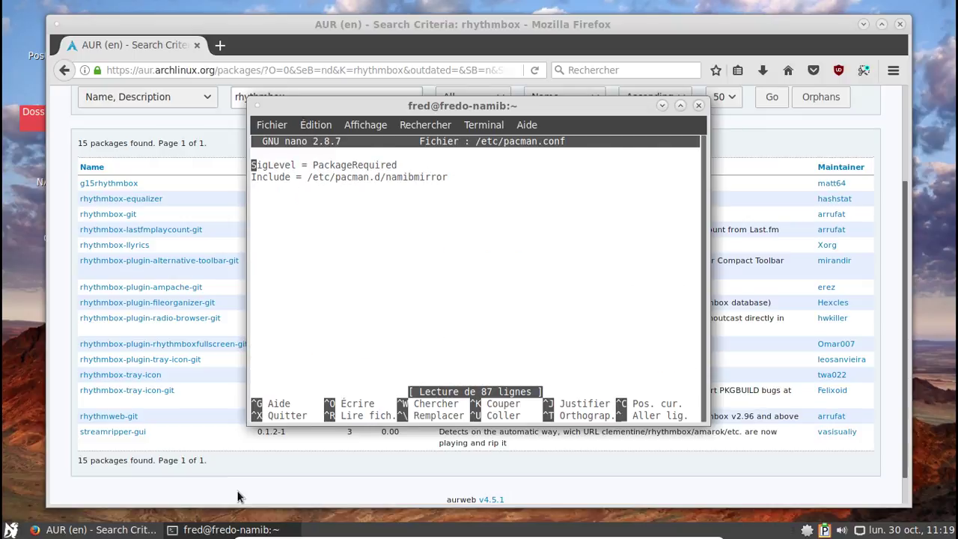
text(#)
key(Down)
key(Left)
text(#)
key(Down)
key(Left)
text(#)
key(ctrl+x)
key(o)
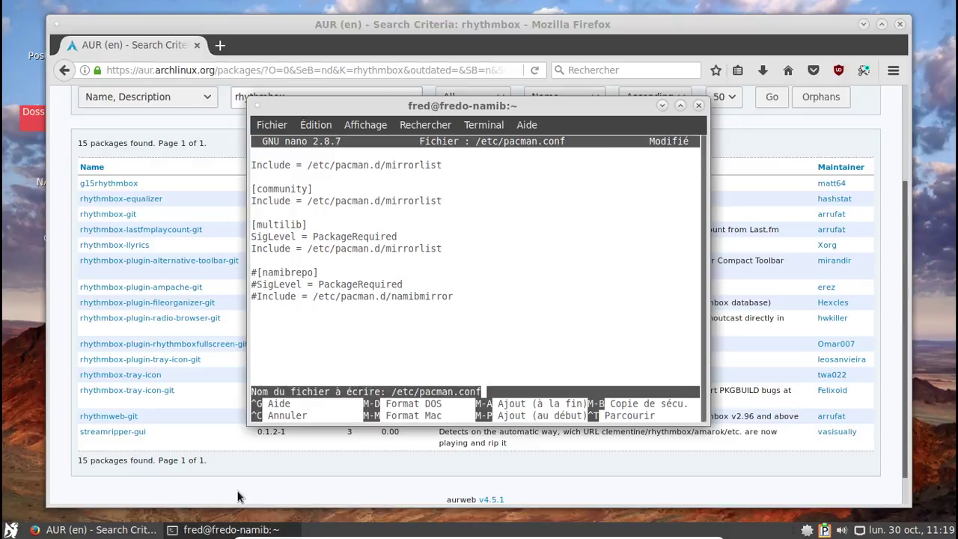
key(Return)
Synchronise the package databases and check for upgrades with yaourt -Syyu, and close the terminal.
text(yaourt -Syyu)
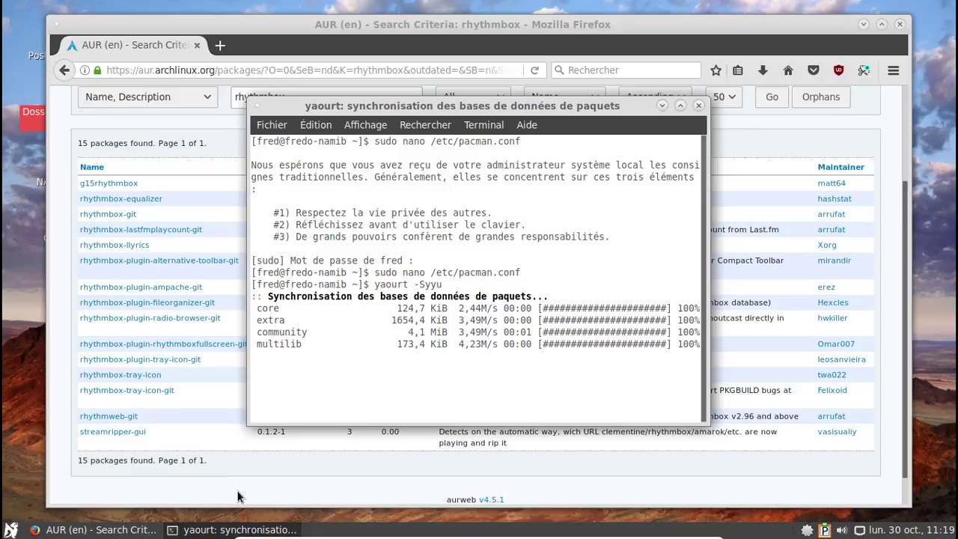
click(697, 107)
Apply the AUR updates for pamac-aur, gnome-mpv, mkinitcpio-openswap and ckbcomp in the package manager, entering the account password and confirming the transaction.
right_click(823, 530)
click(839, 496)
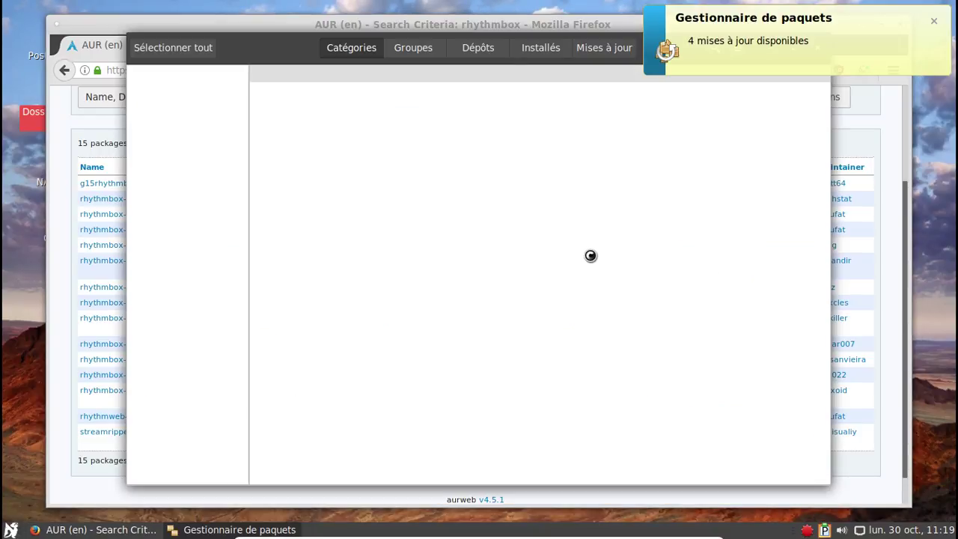
click(614, 51)
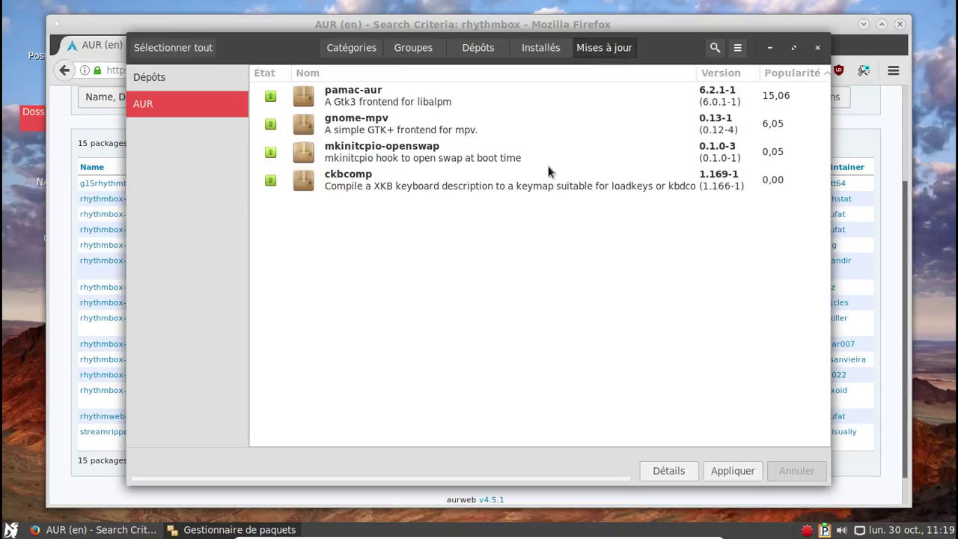
click(708, 472)
text(********)
click(616, 349)
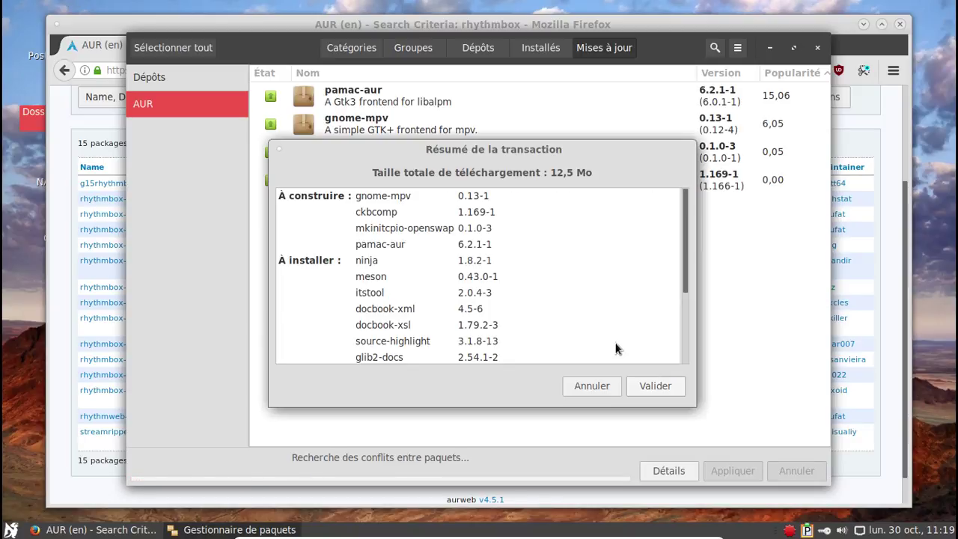
click(637, 387)
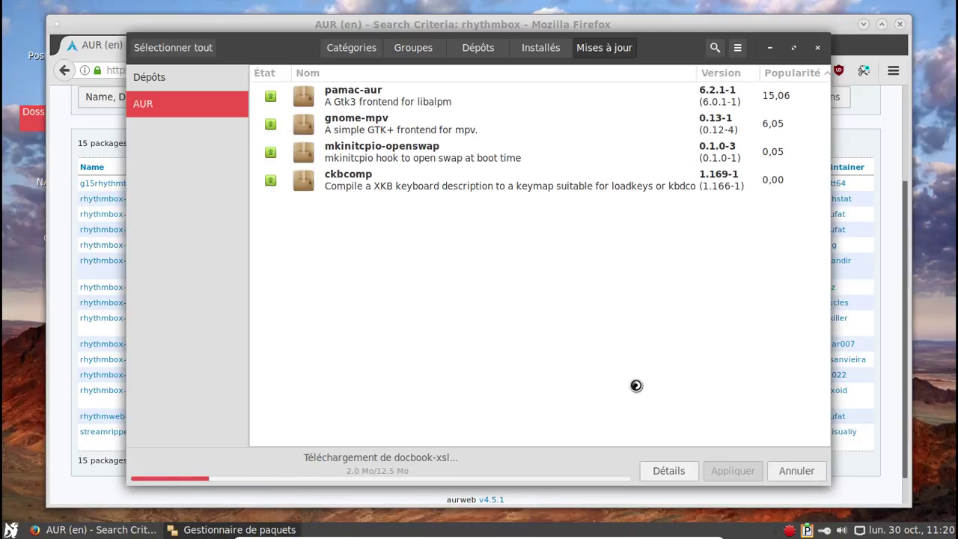
Close the Firefox window and show the detailed build output of the running updates.
click(899, 24)
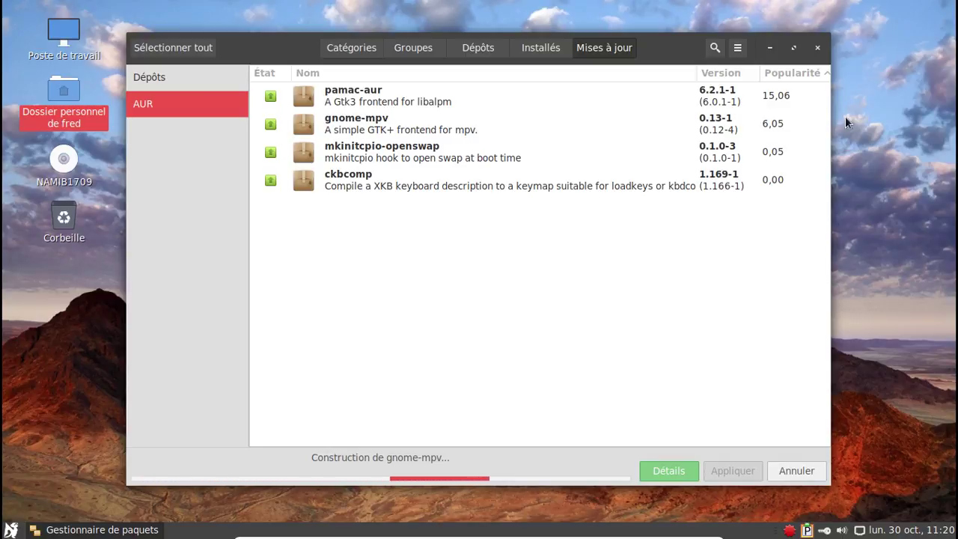
click(689, 472)
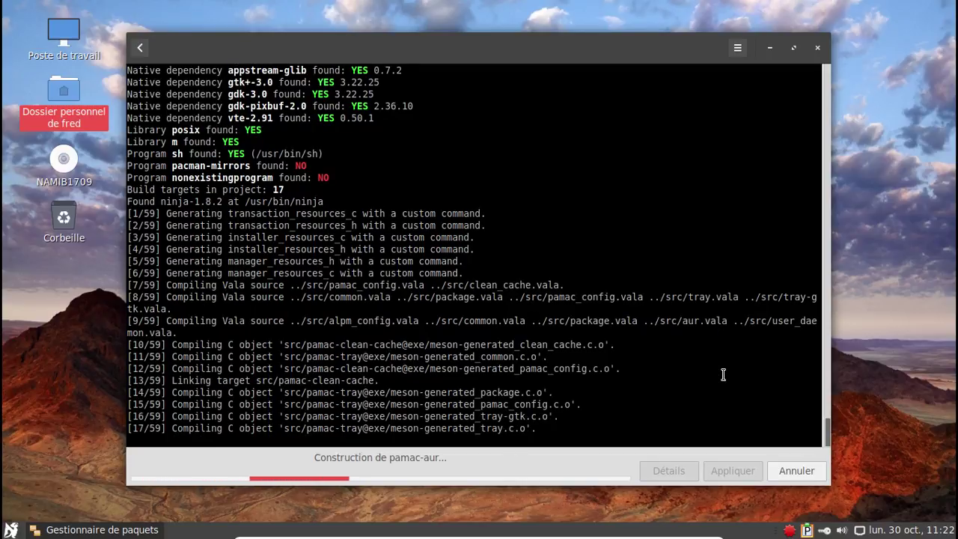
Launch GNOME MPV, check its version in the À propos window, and close the player.
click(12, 529)
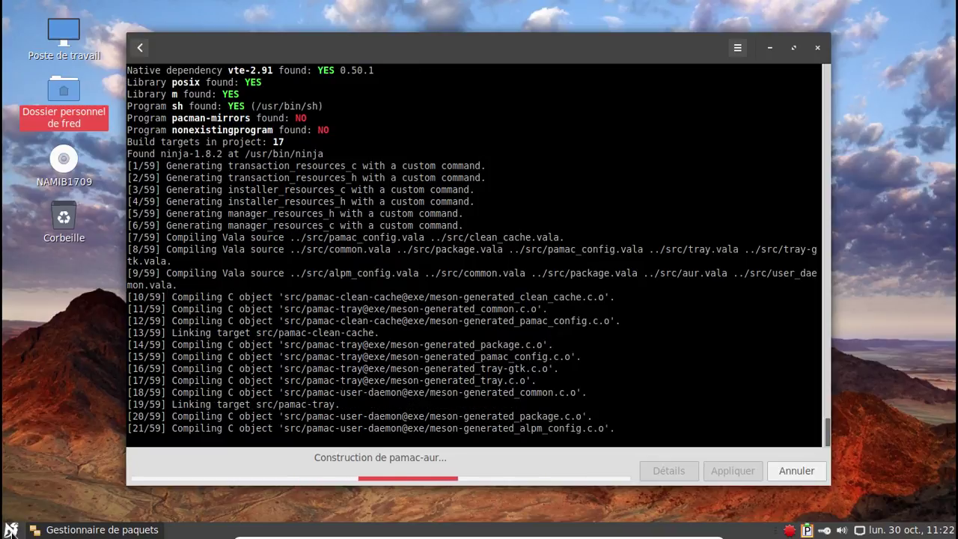
mouse_move(83, 286)
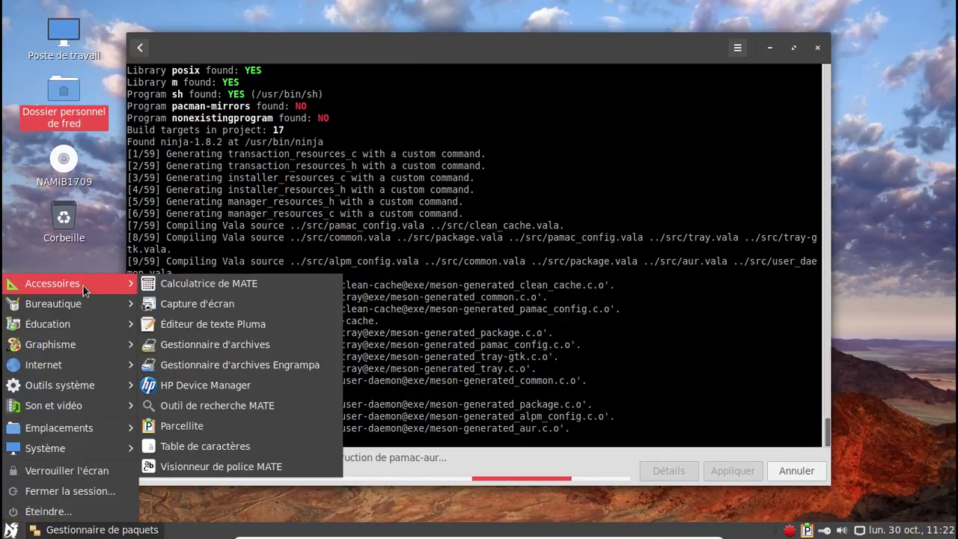
mouse_move(81, 401)
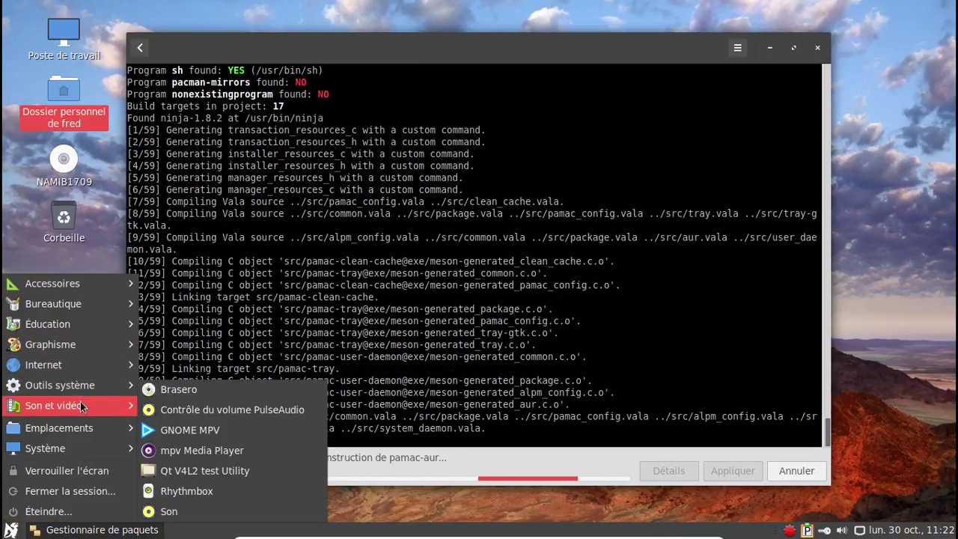
click(191, 430)
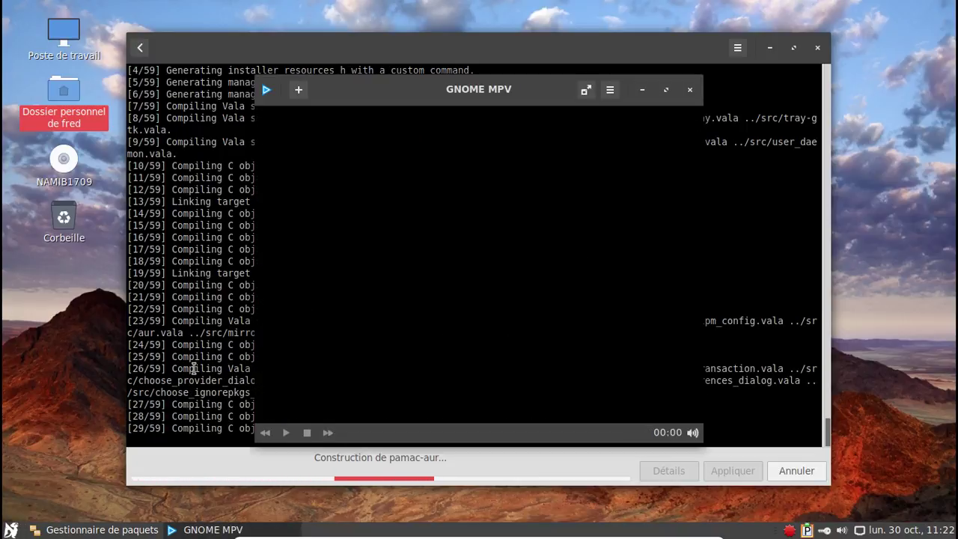
click(264, 95)
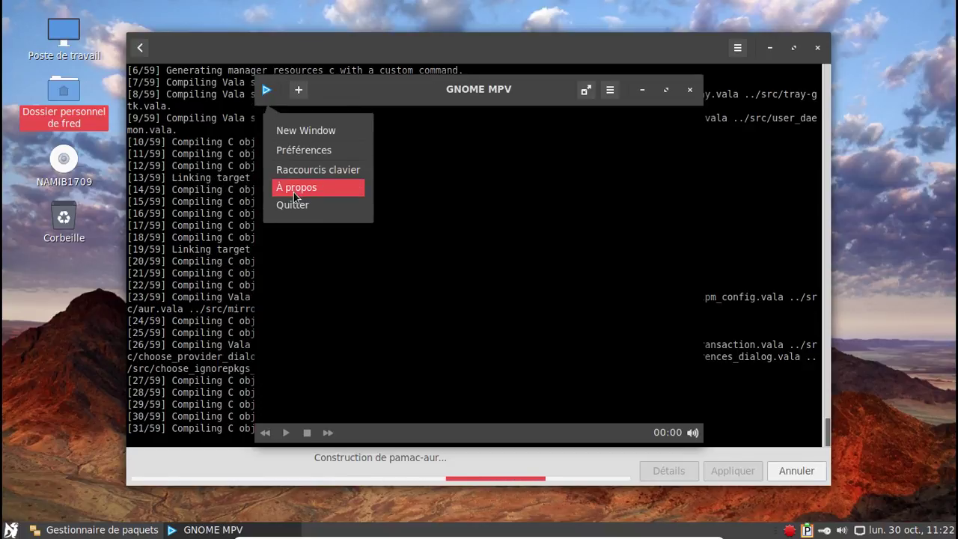
click(293, 186)
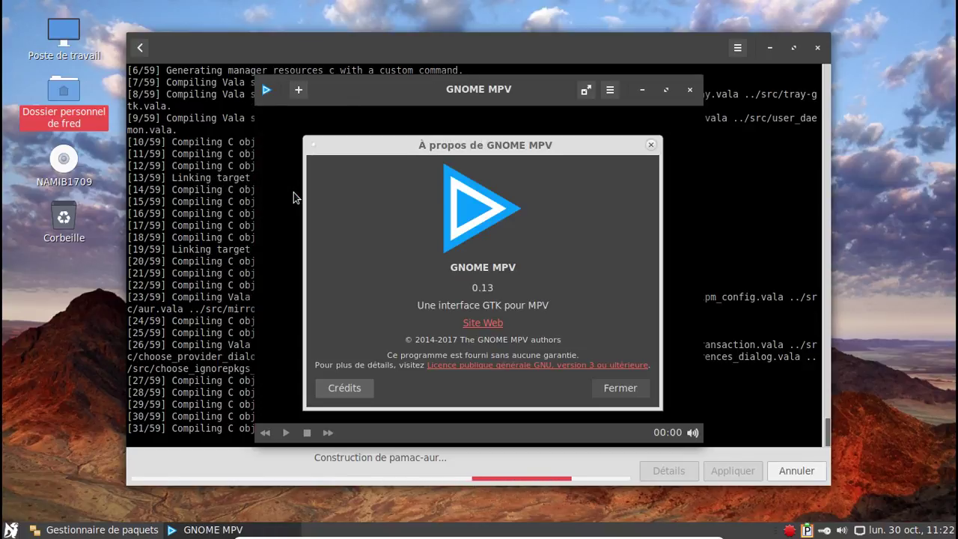
click(650, 146)
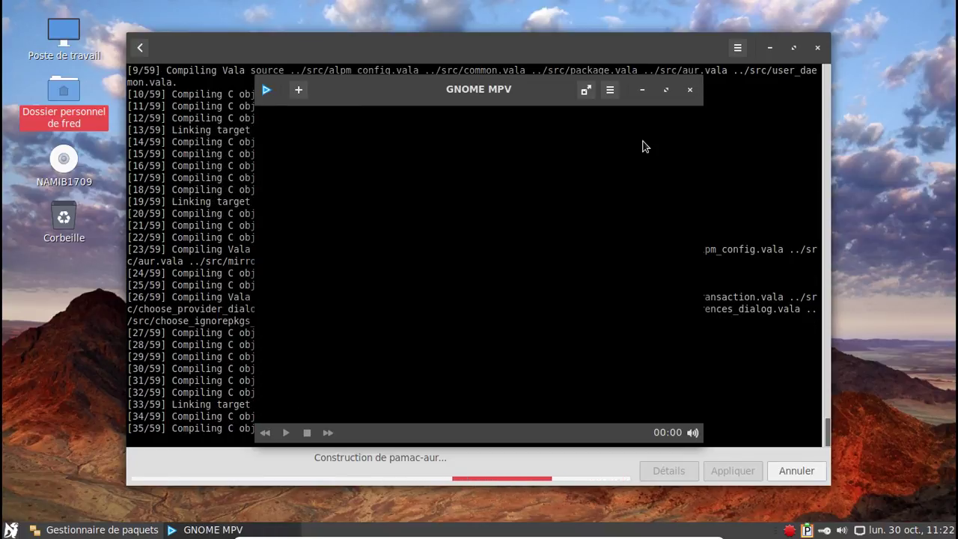
click(687, 91)
Return to the updates list, check the pamac-aur build details again, and close the package manager.
click(140, 48)
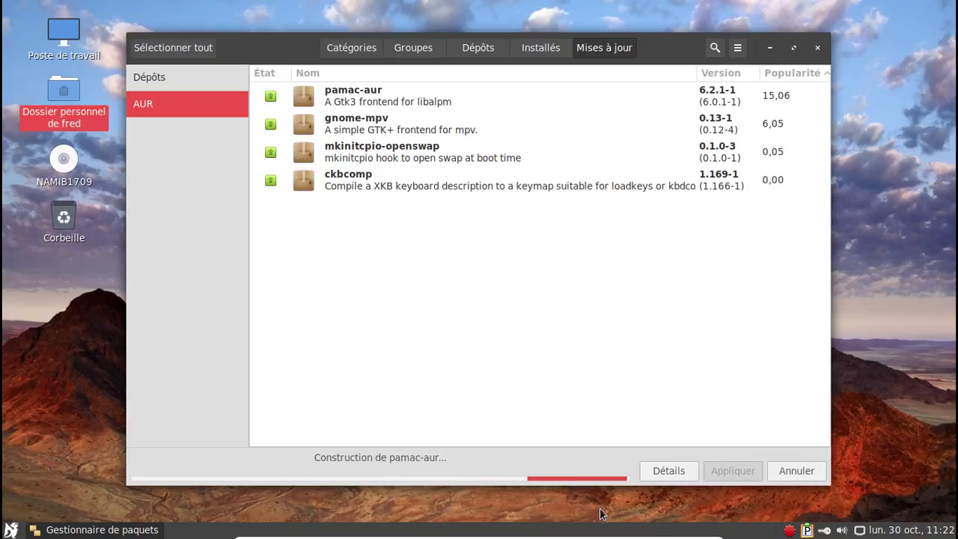
click(666, 471)
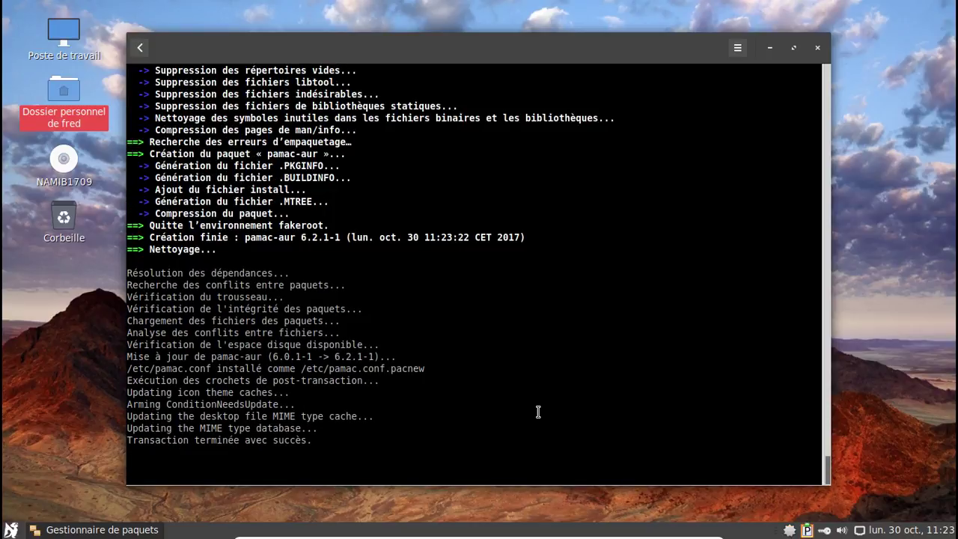
click(820, 50)
Reopen the package manager, check Pamac's version in its À propos window, and close the package manager.
right_click(793, 532)
click(823, 496)
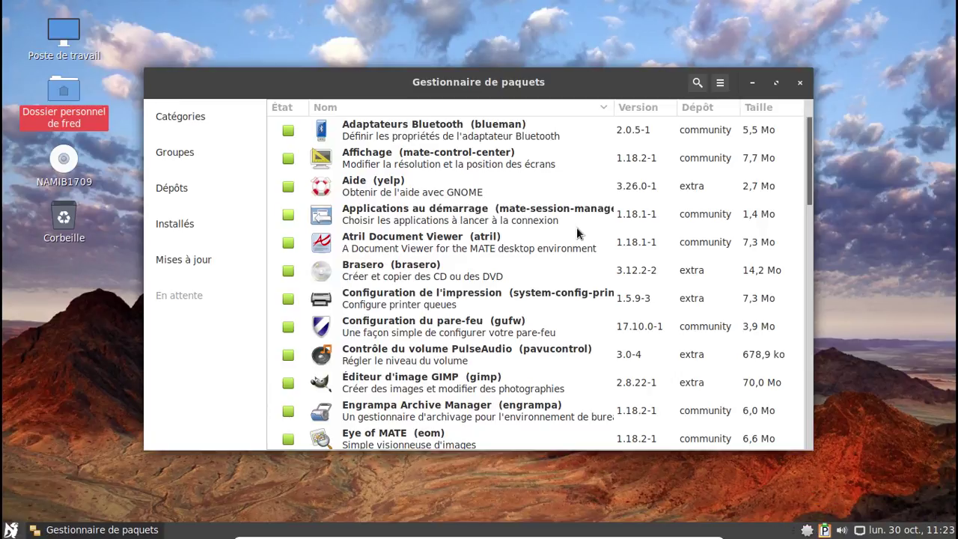
click(719, 82)
click(701, 208)
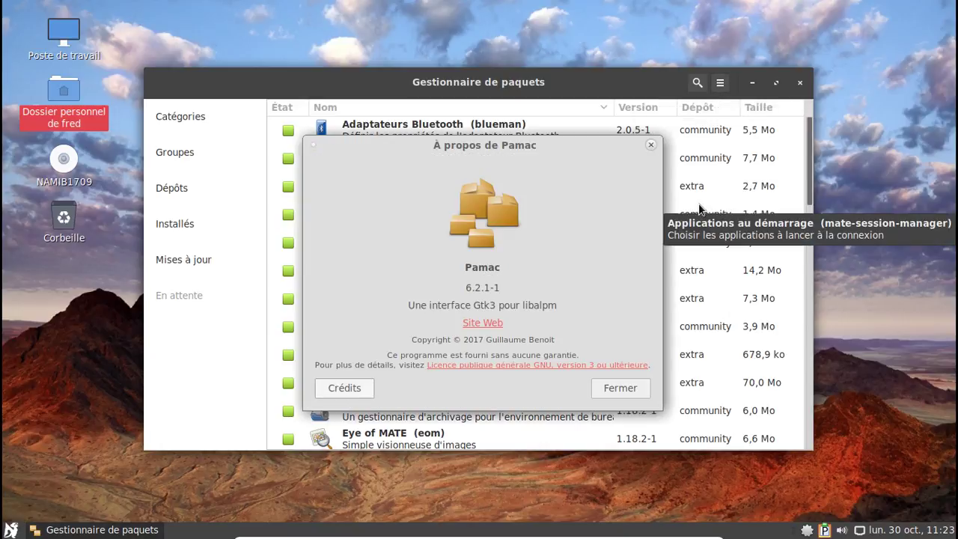
click(613, 388)
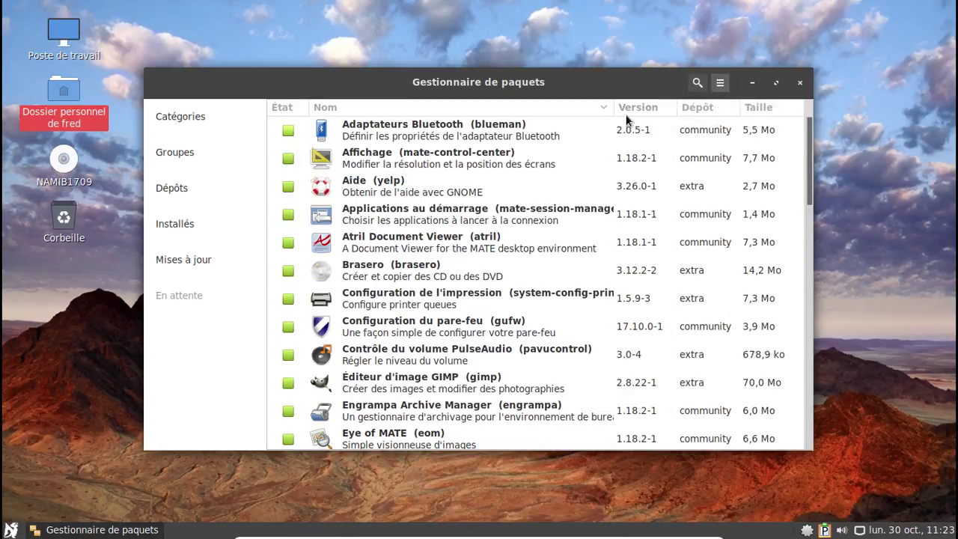
click(799, 83)
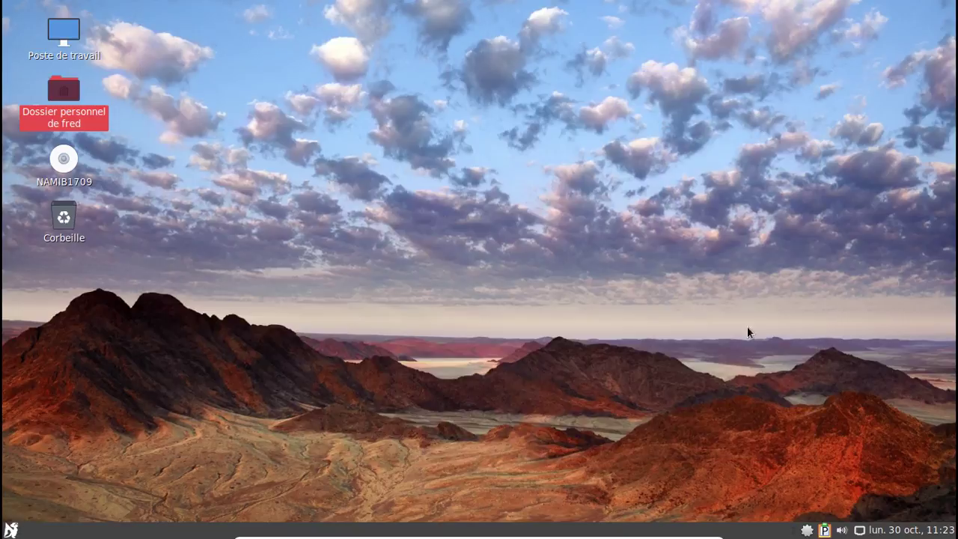
Open a terminal and edit /etc/pacman.conf with sudo nano, authenticating with the account password.
right_click(809, 530)
click(574, 357)
click(12, 529)
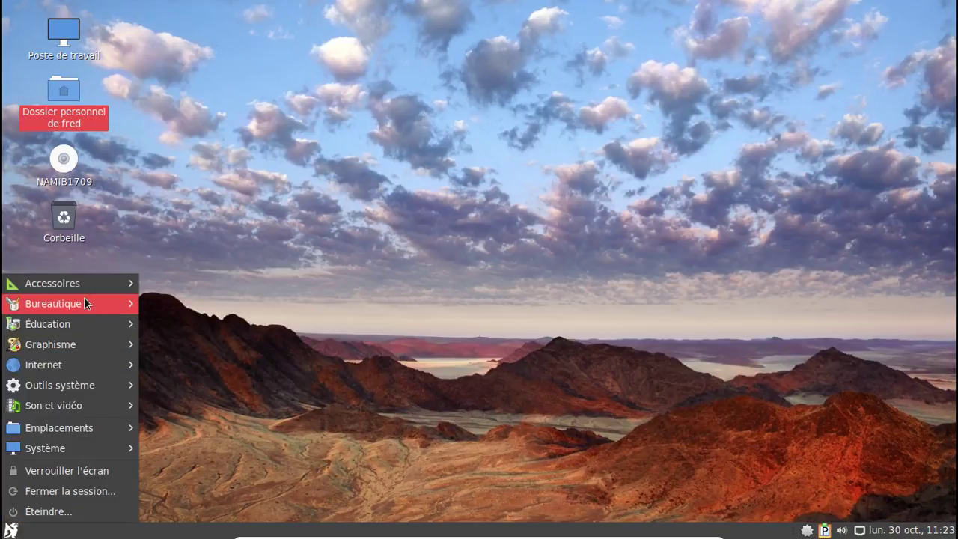
mouse_move(78, 282)
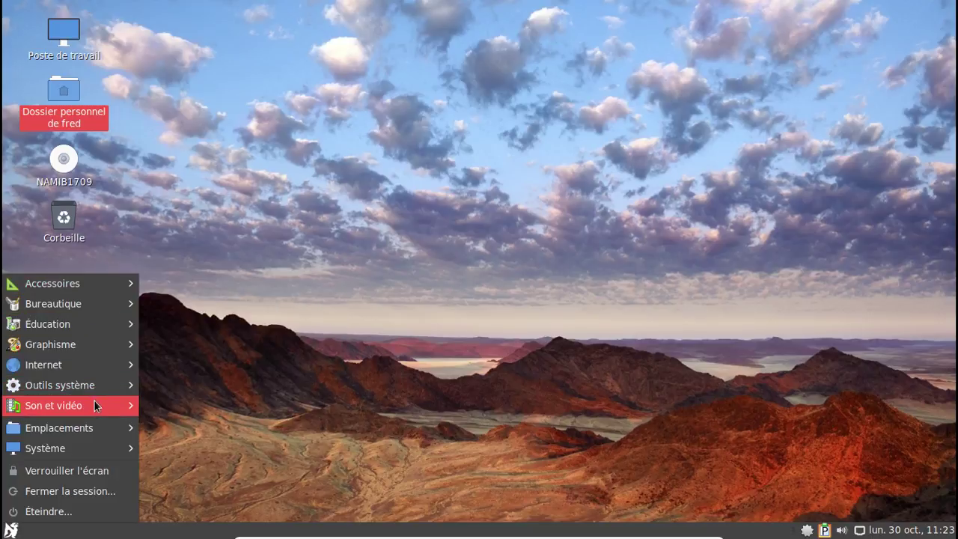
mouse_move(94, 385)
click(215, 493)
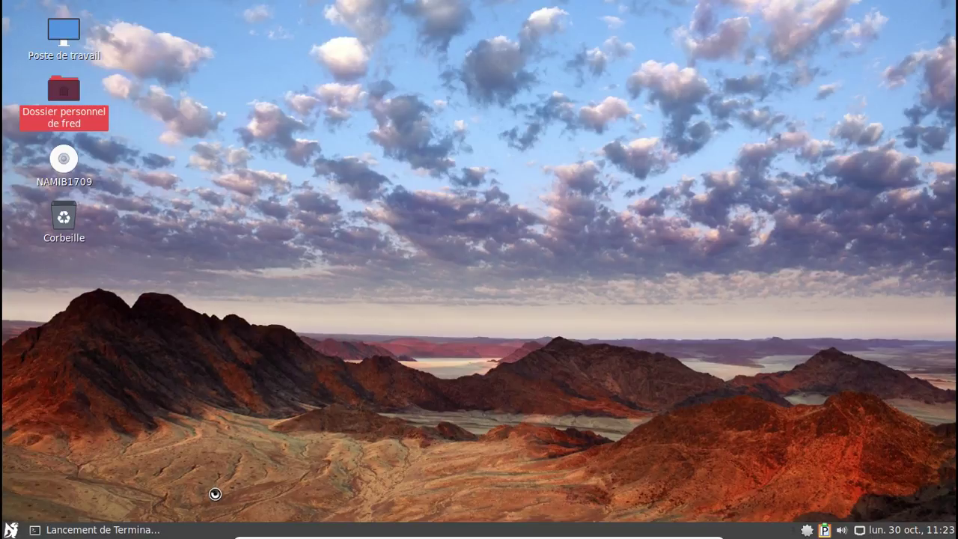
key(Up)
key(Up)
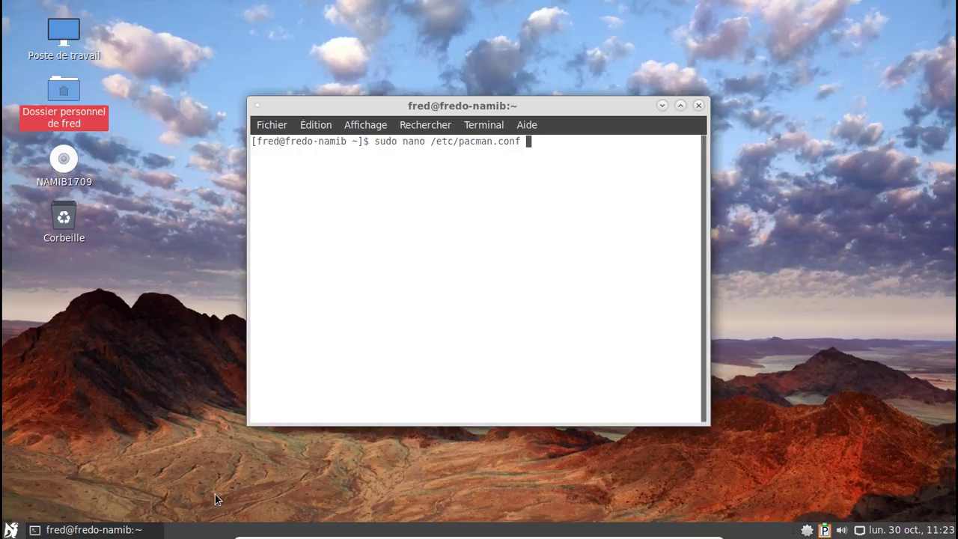
key(Return)
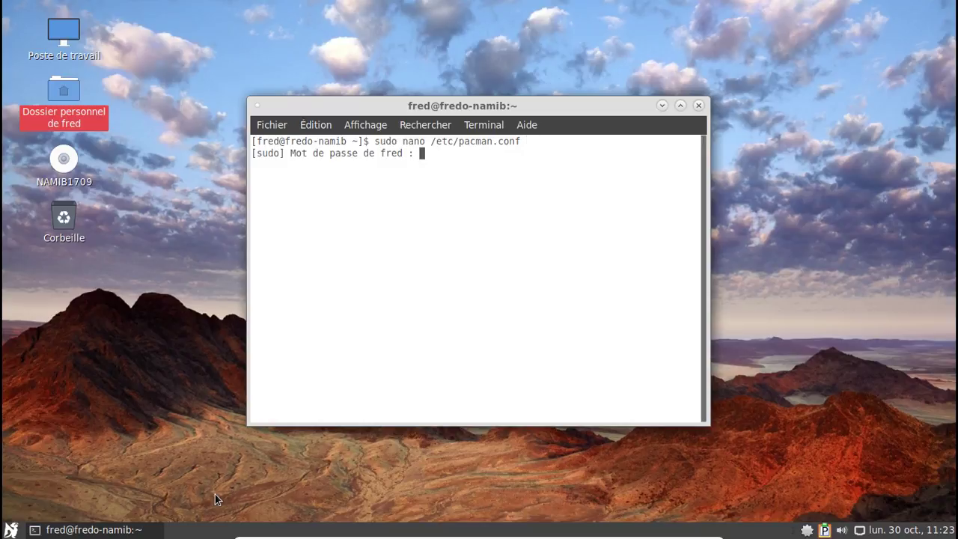
key(Return)
Uncomment the three lines of the namibrepo section near the end of pacman.conf, save the file, and exit the terminal.
key(Page_Down)
key(Page_Down)
key(Page_Down)
key(Page_Down)
key(Up)
key(Delete)
key(Down)
key(Delete)
key(Down)
key(Delete)
key(ctrl+x)
key(o)
key(Return)
text(exit)
key(Return)
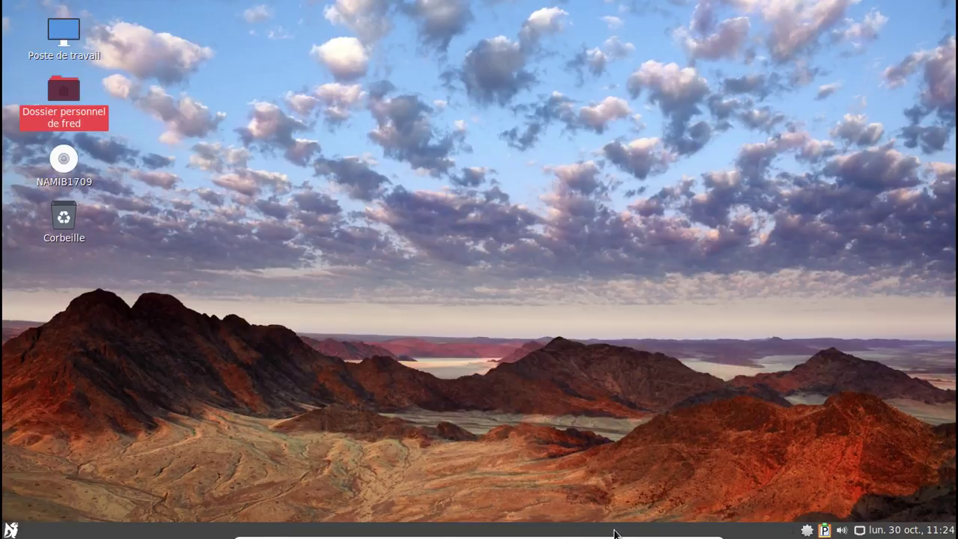
Reopen the package manager and refresh the package databases, authenticating with the account password.
right_click(808, 532)
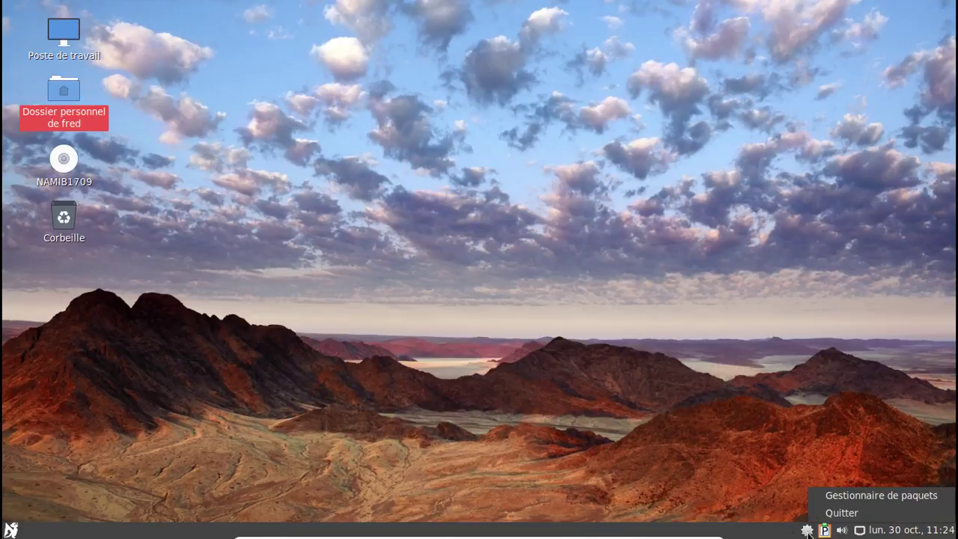
click(835, 490)
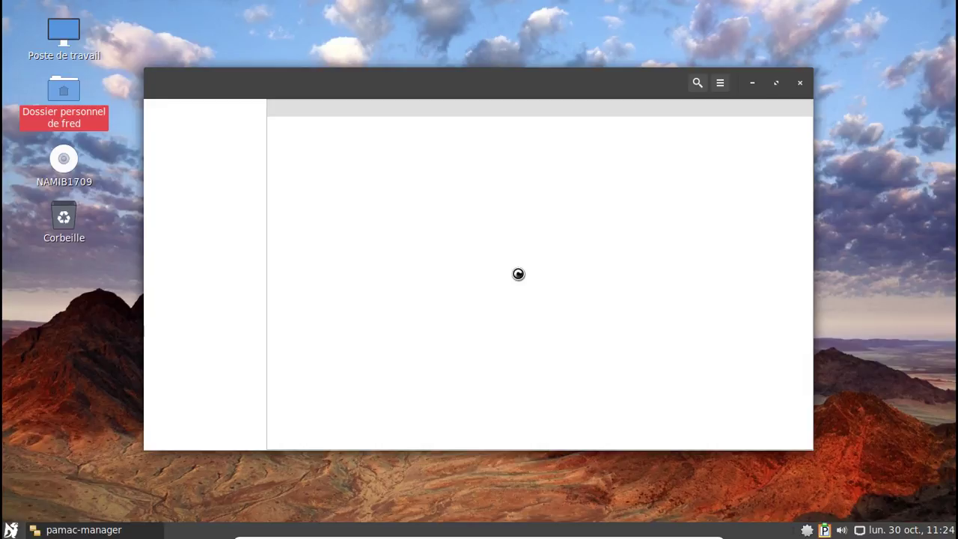
click(717, 85)
click(702, 125)
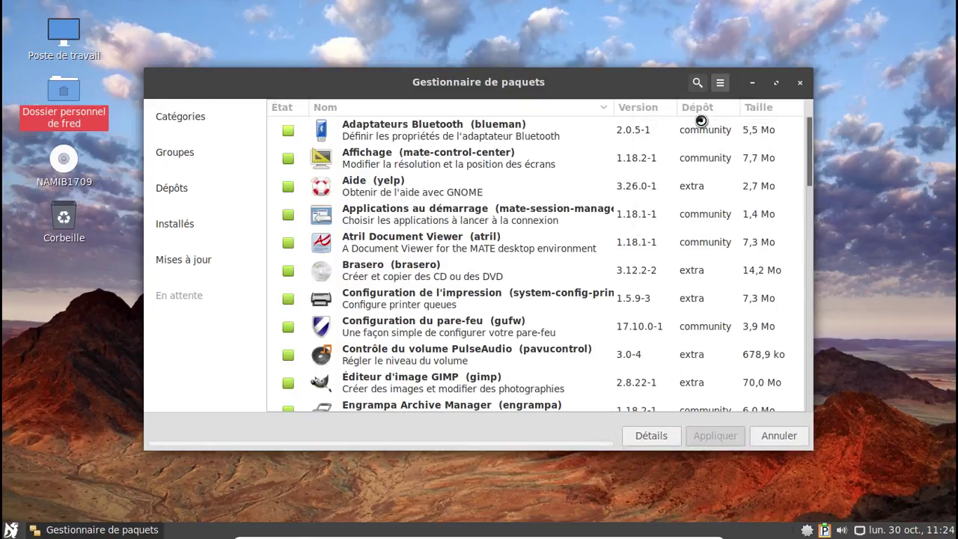
text(●●●●●●)
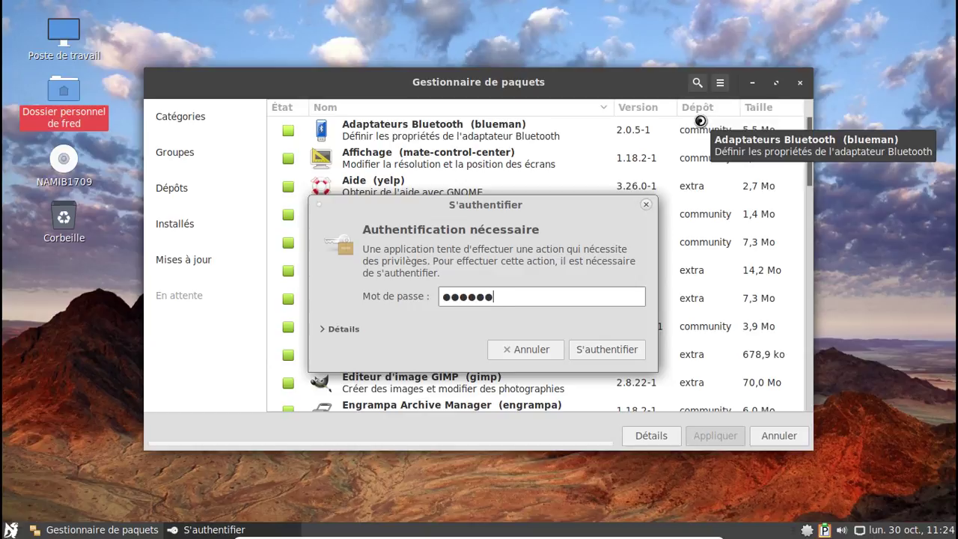
key(Return)
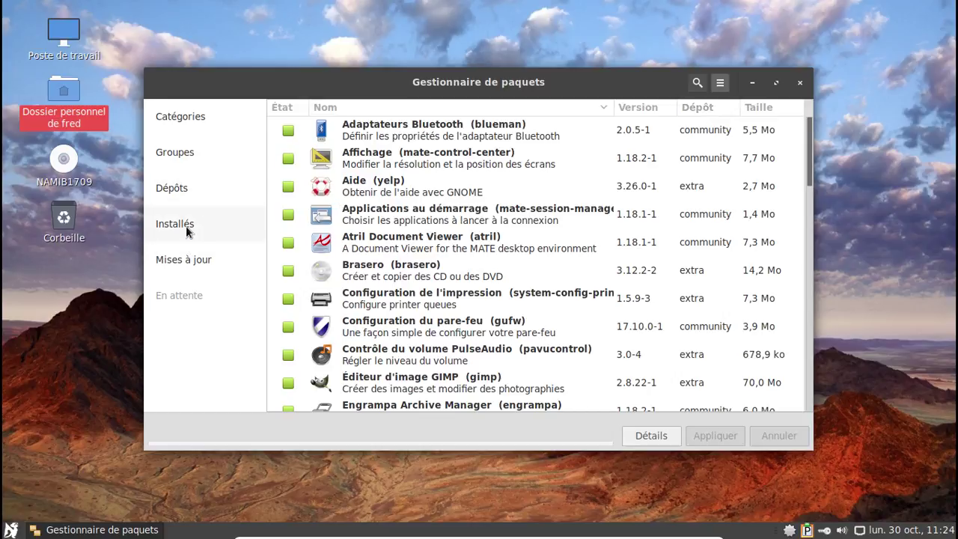
Review the packages offered by the namibrepo repository, and close the package manager.
click(177, 192)
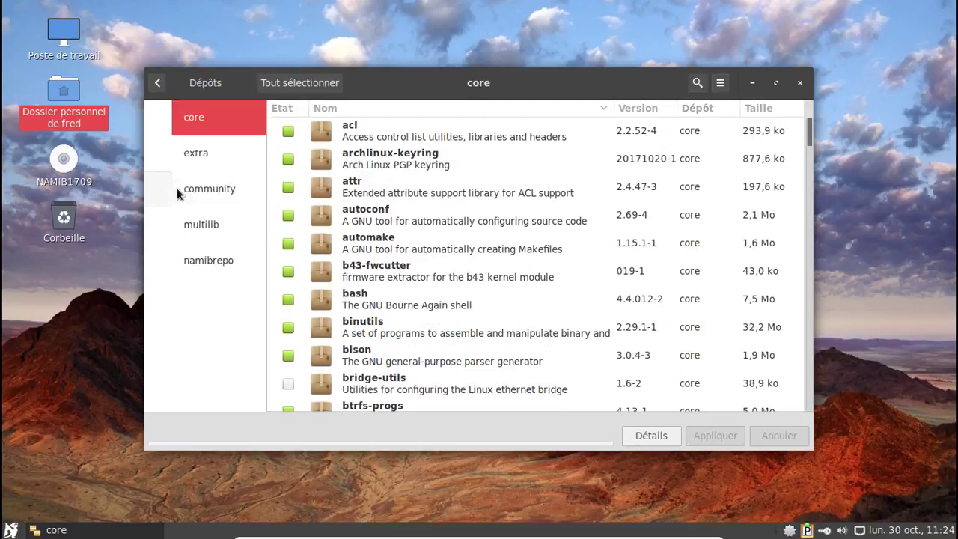
click(186, 260)
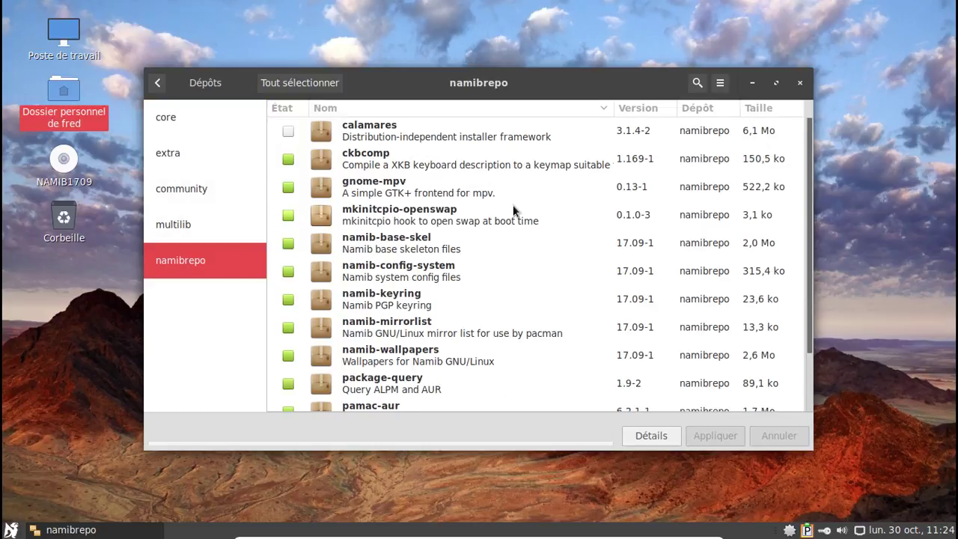
scroll(513, 205, down, 3)
scroll(513, 205, up, 4)
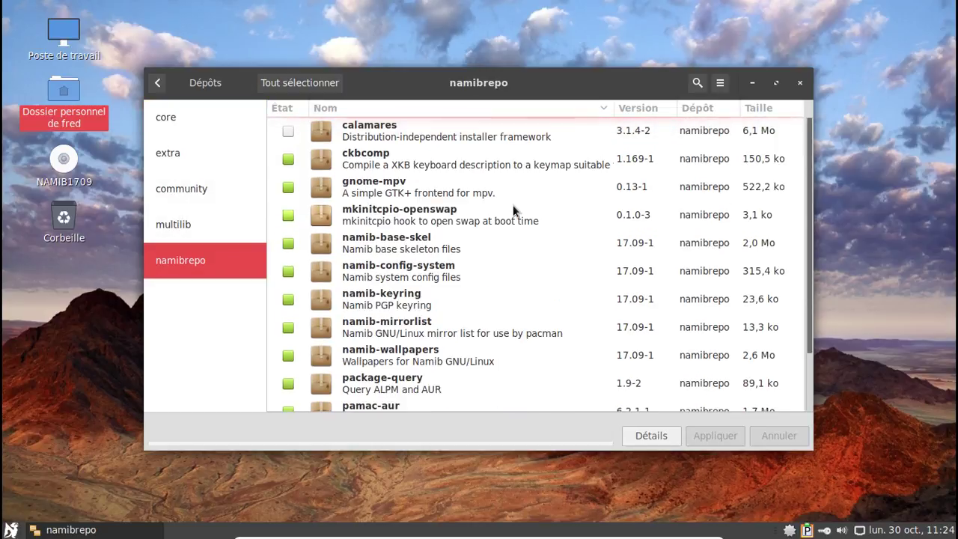
click(800, 83)
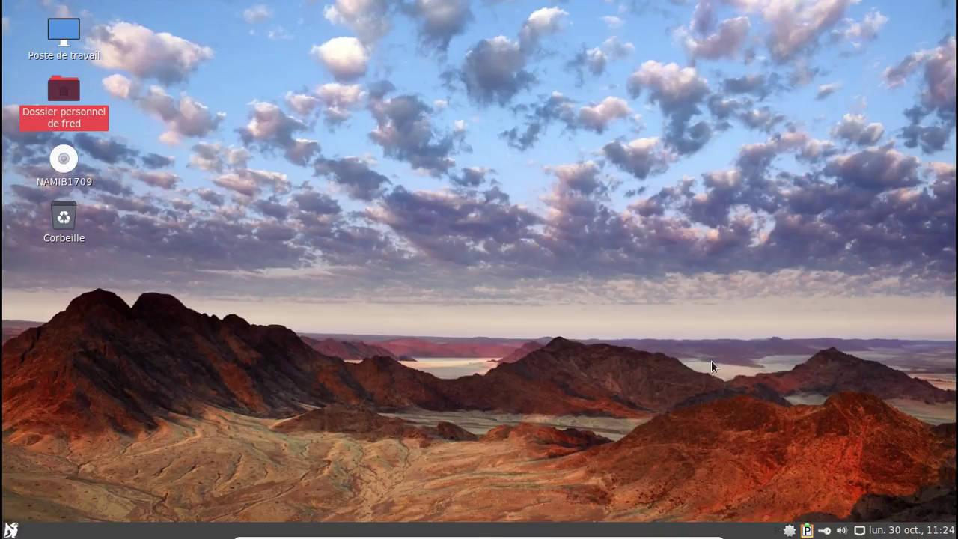
Launch Firefox from the installed internet applications.
click(11, 529)
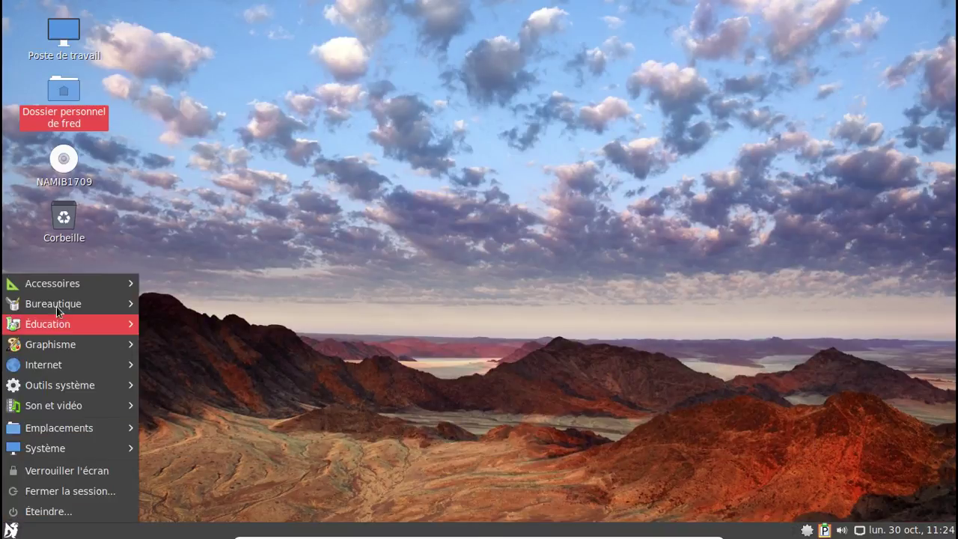
mouse_move(56, 280)
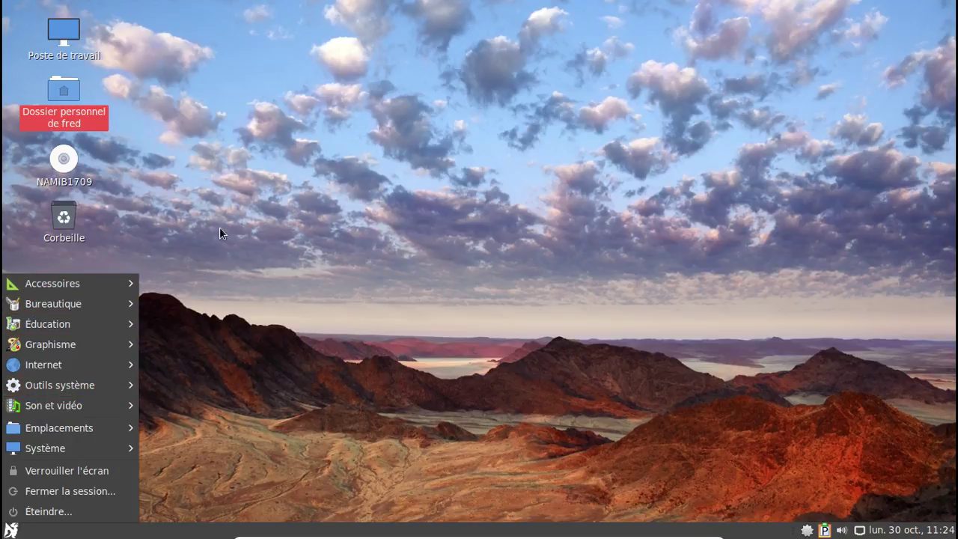
mouse_move(113, 364)
click(187, 405)
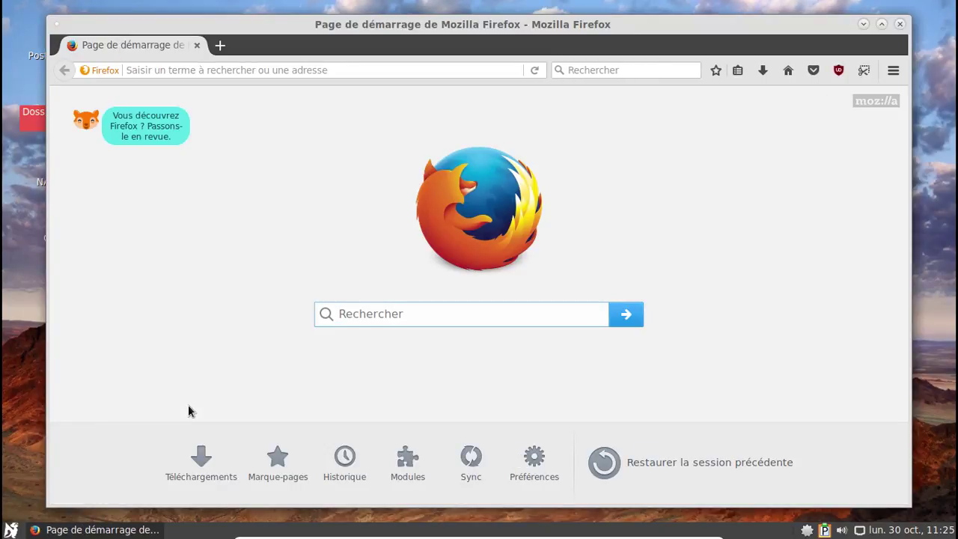
Search the web for "namib gnu linux github".
click(250, 70)
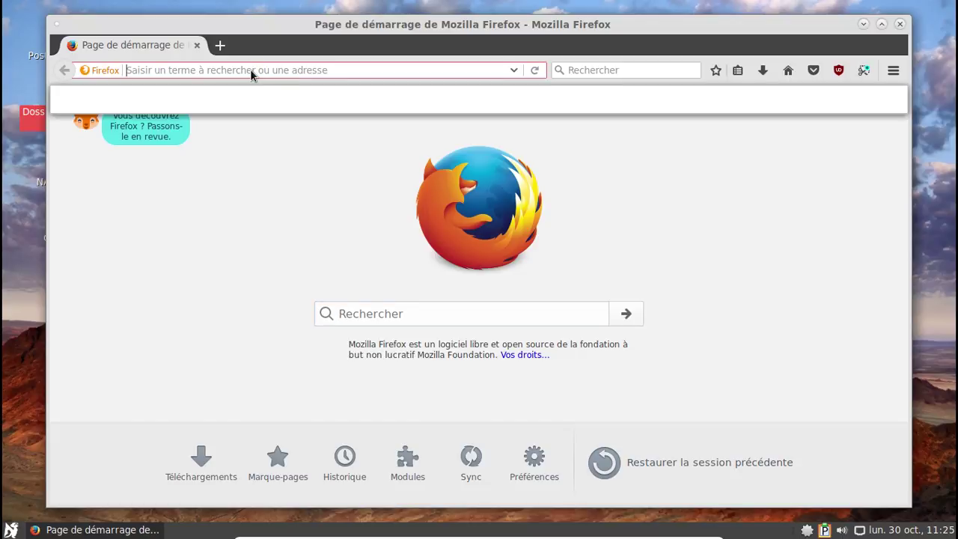
text(nabi)
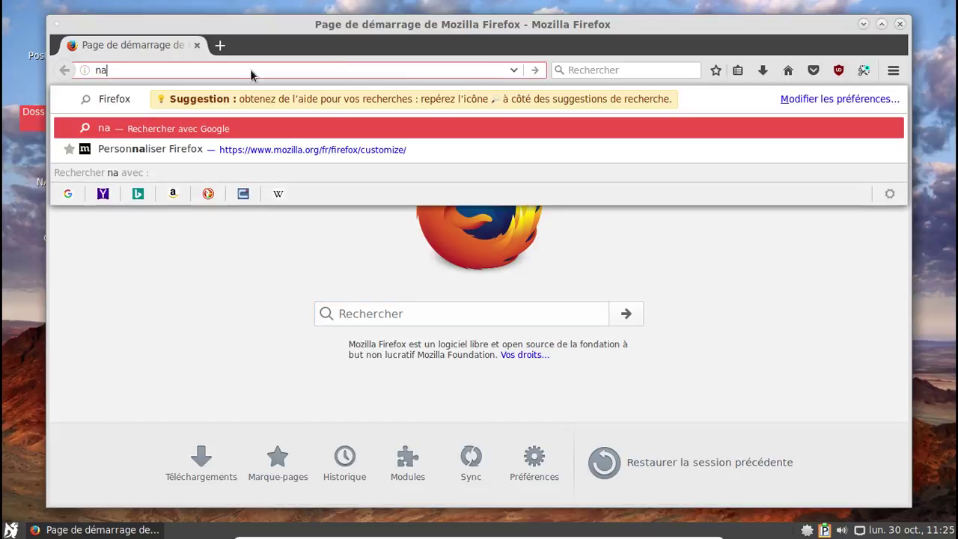
key(BackSpace)
key(BackSpace)
text(mu)
key(BackSpace)
text(ib gnu li)
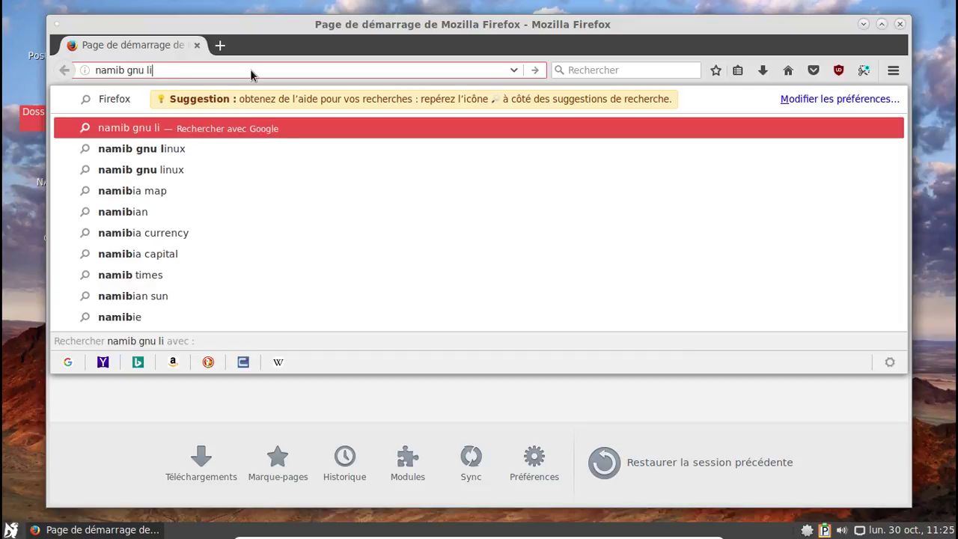
text(nux github)
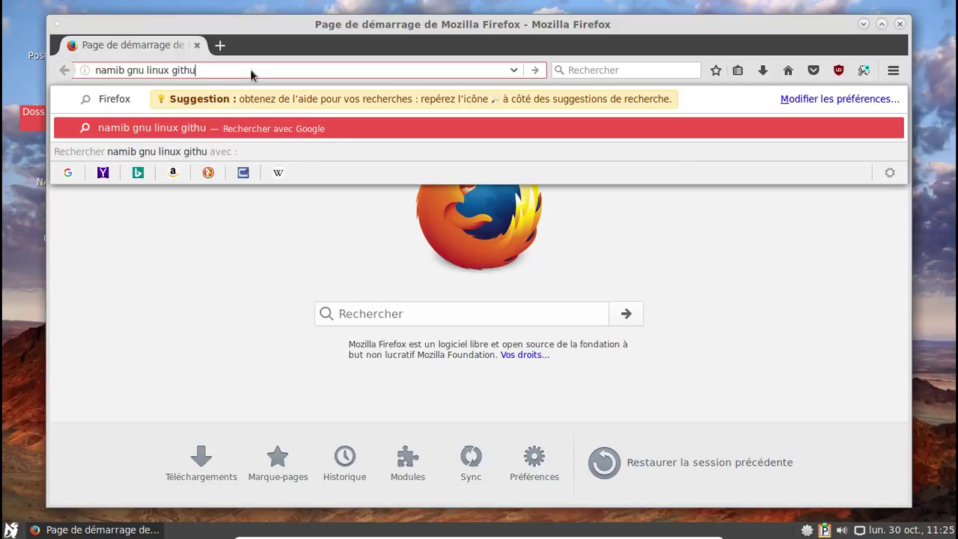
key(Return)
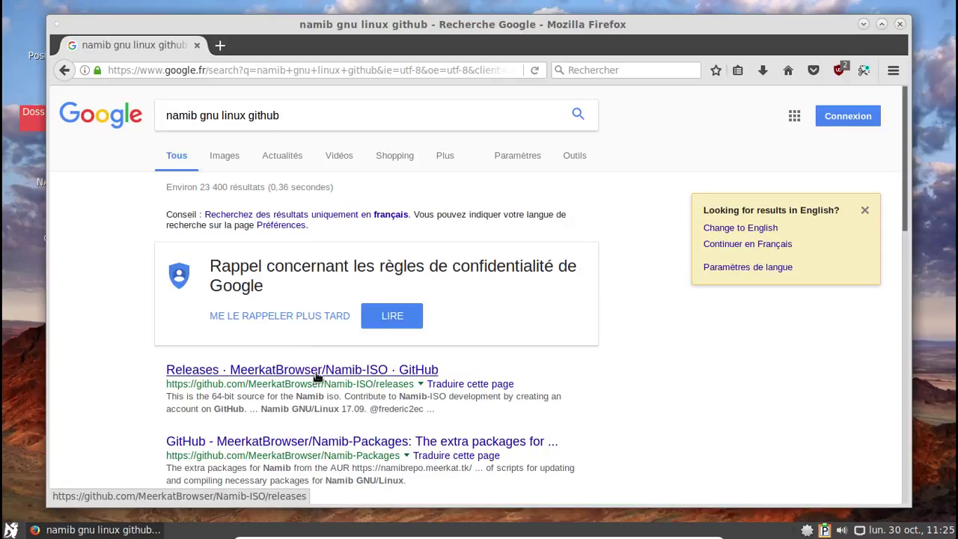
Look over the Namib-ISO releases page on GitHub and open the MeerkatBrowser organisation page.
click(318, 374)
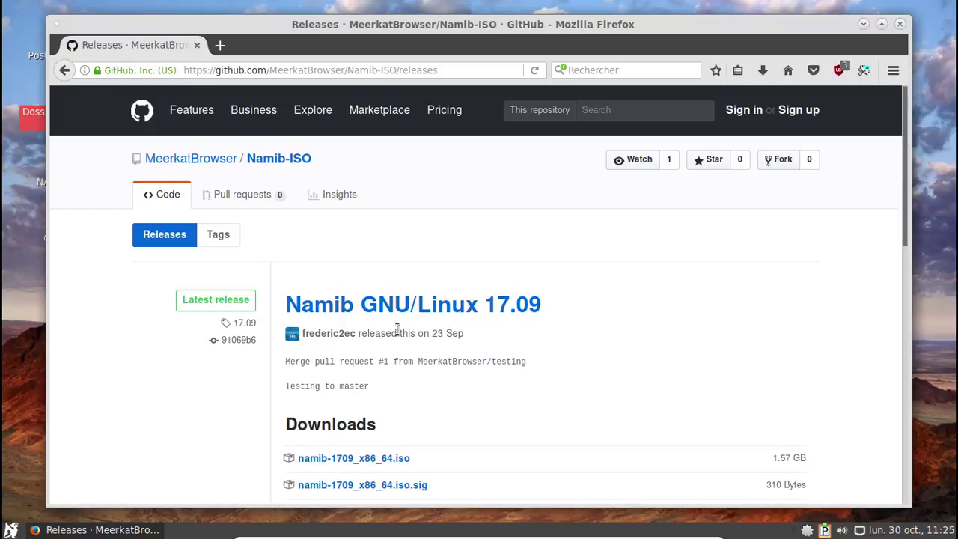
scroll(396, 330, down, 4)
scroll(393, 322, up, 4)
click(197, 159)
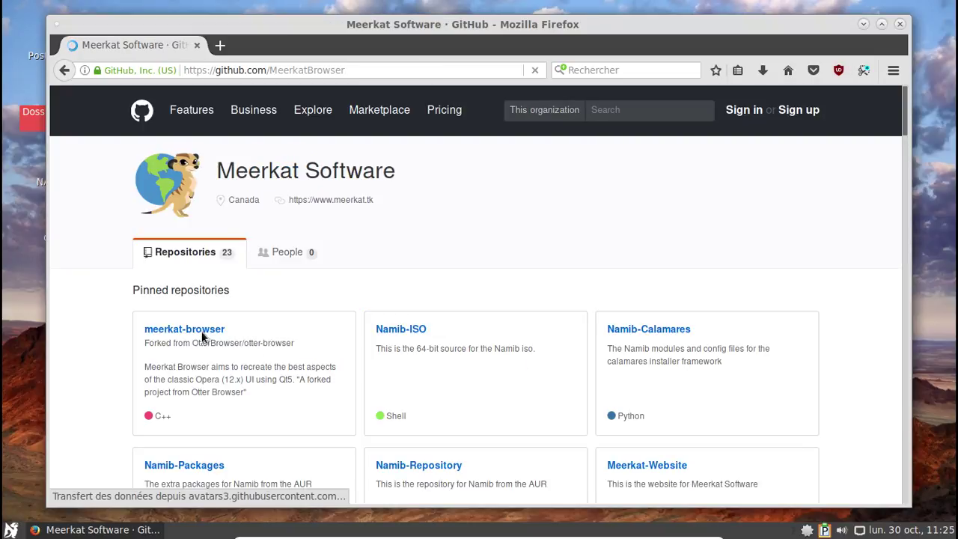
Open the meerkat-browser repository and examine its files and README.
click(200, 331)
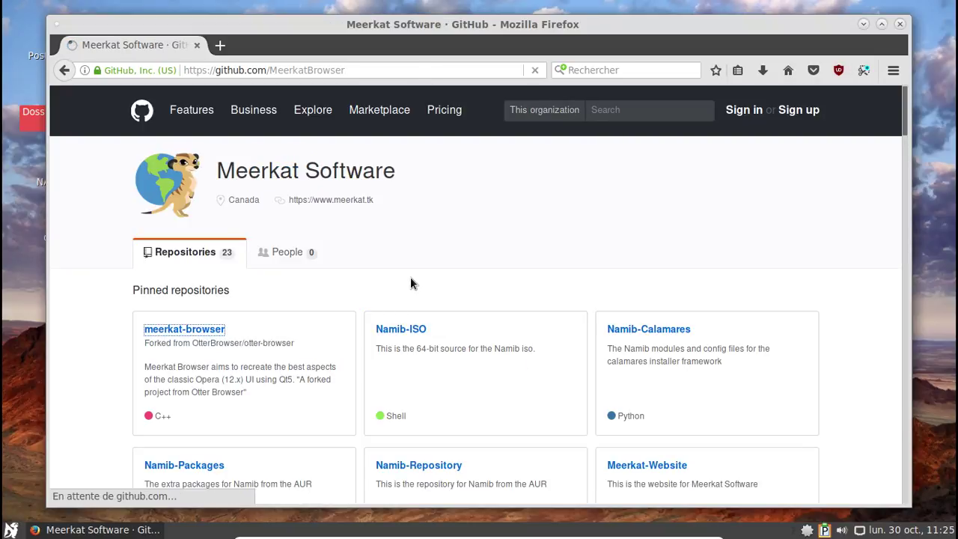
scroll(410, 277, down, 3)
scroll(410, 277, down, 3)
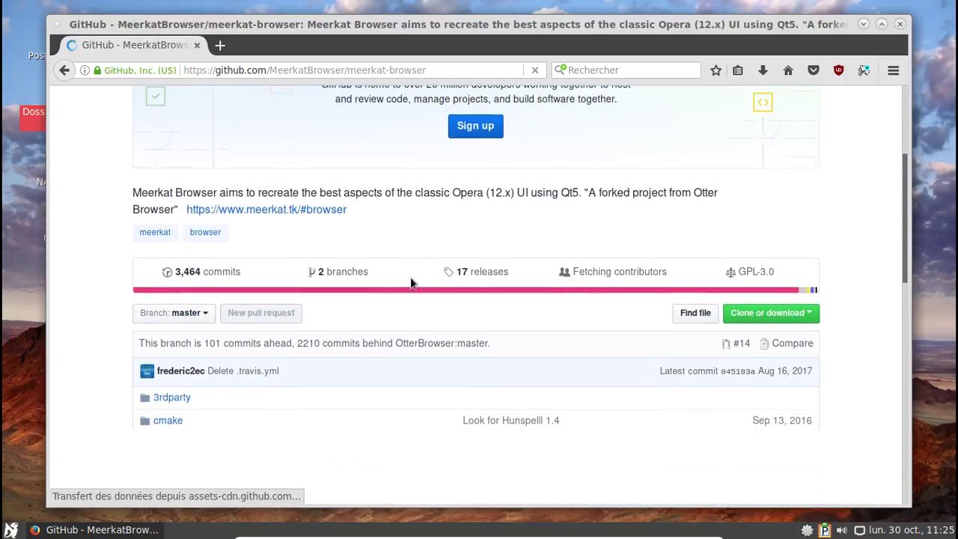
scroll(410, 283, down, 10)
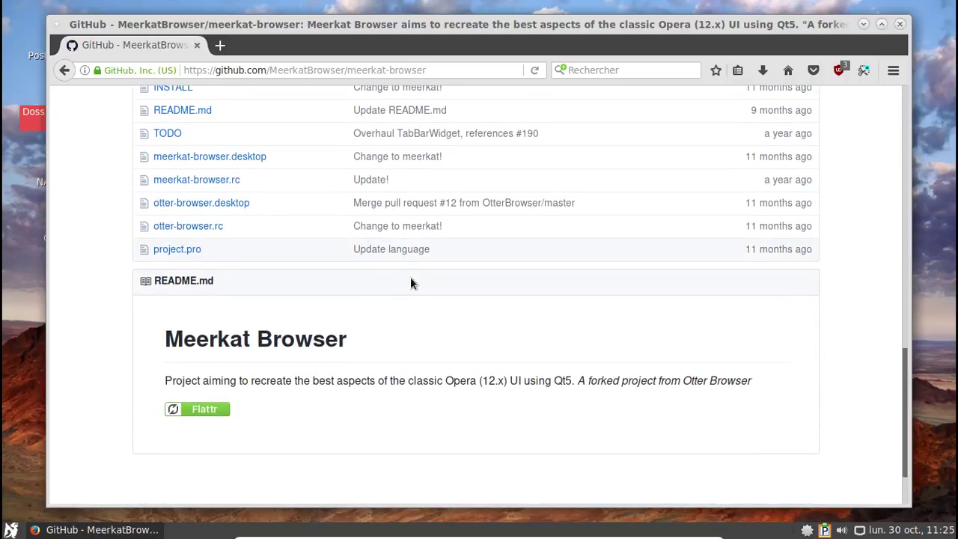
Examine the Namib-Packages repository of MeerkatBrowser, follow its namibrepo.meerkat.tk link, and close the browser.
click(65, 71)
scroll(295, 361, down, 3)
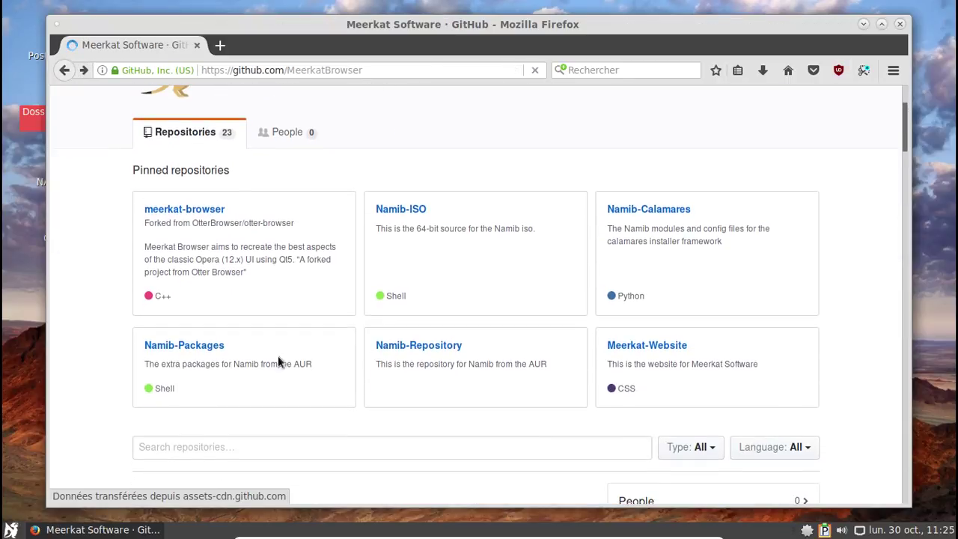
click(203, 345)
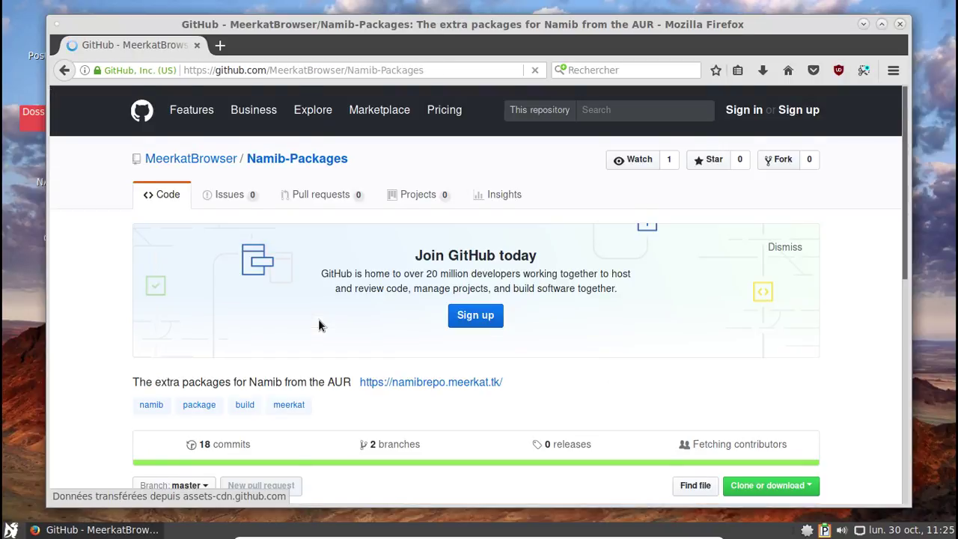
scroll(318, 325, down, 4)
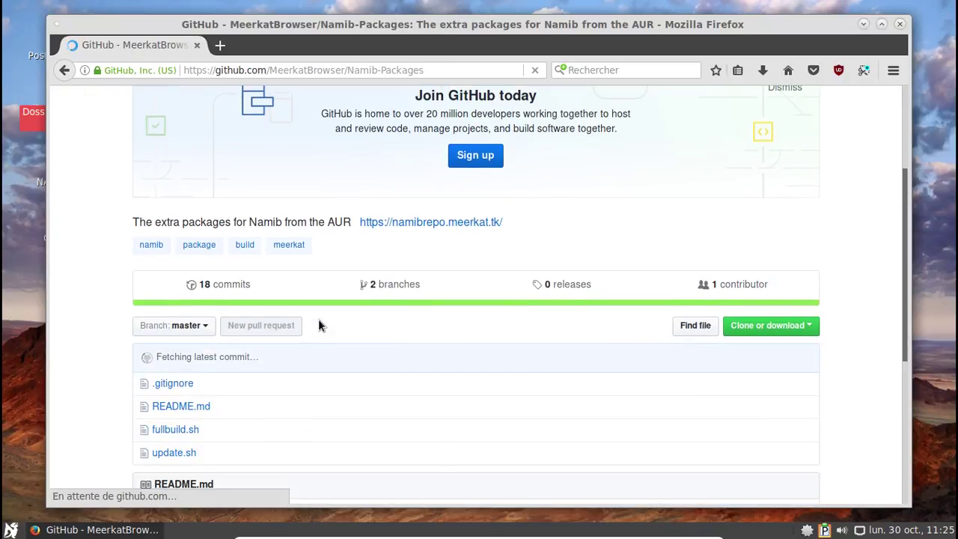
scroll(318, 324, down, 5)
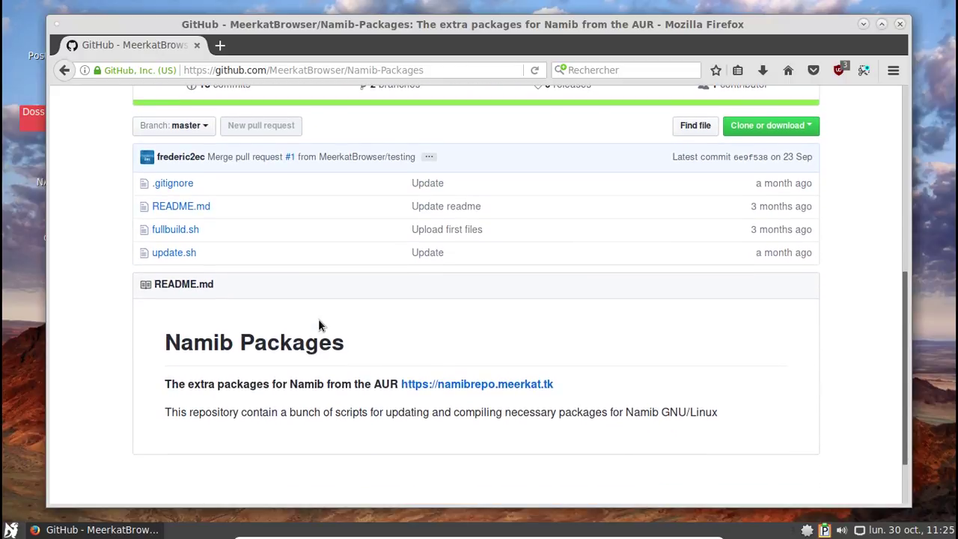
click(485, 386)
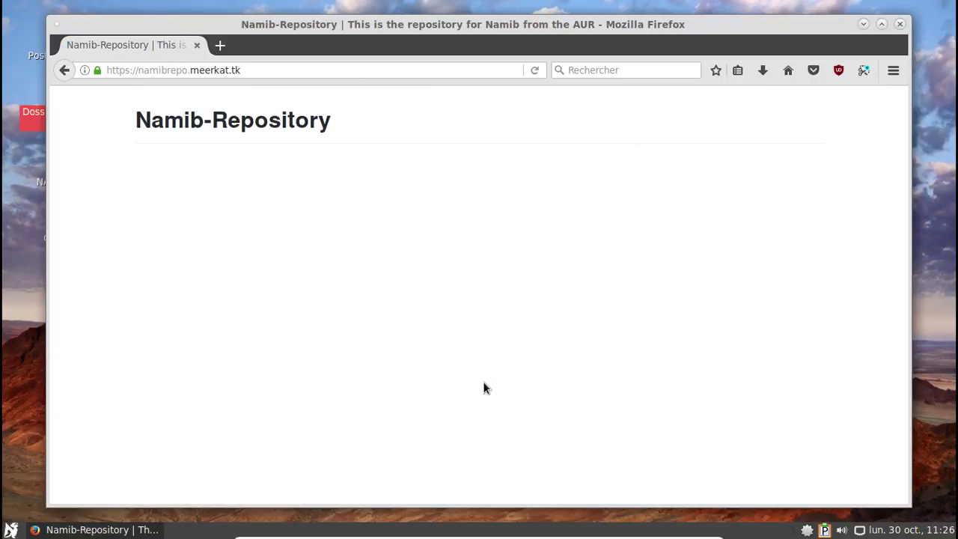
click(901, 24)
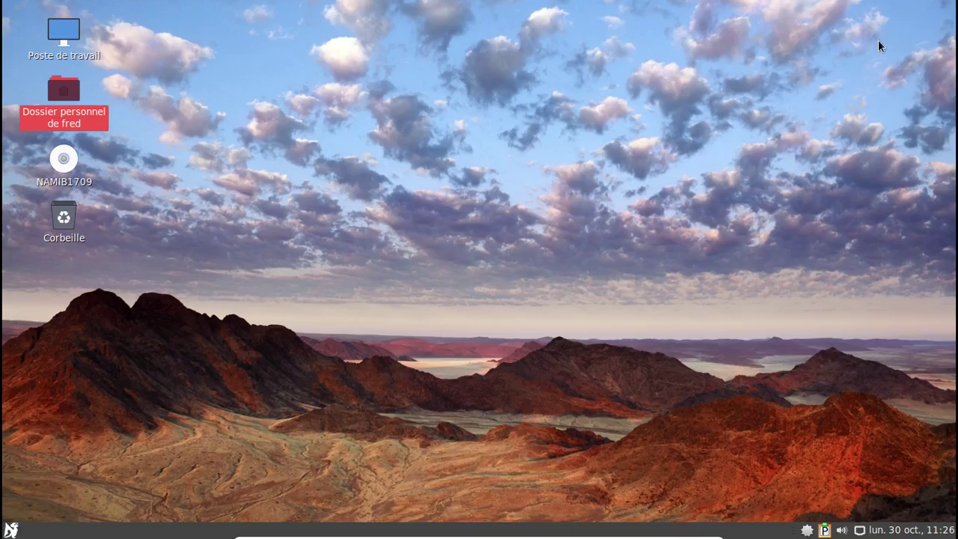
Shut down the computer and confirm the shutdown.
click(10, 530)
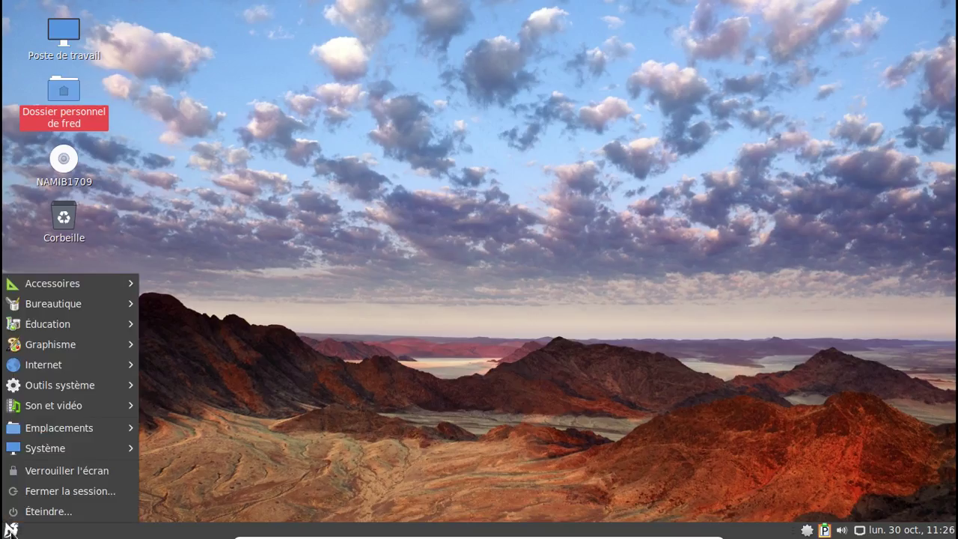
click(38, 509)
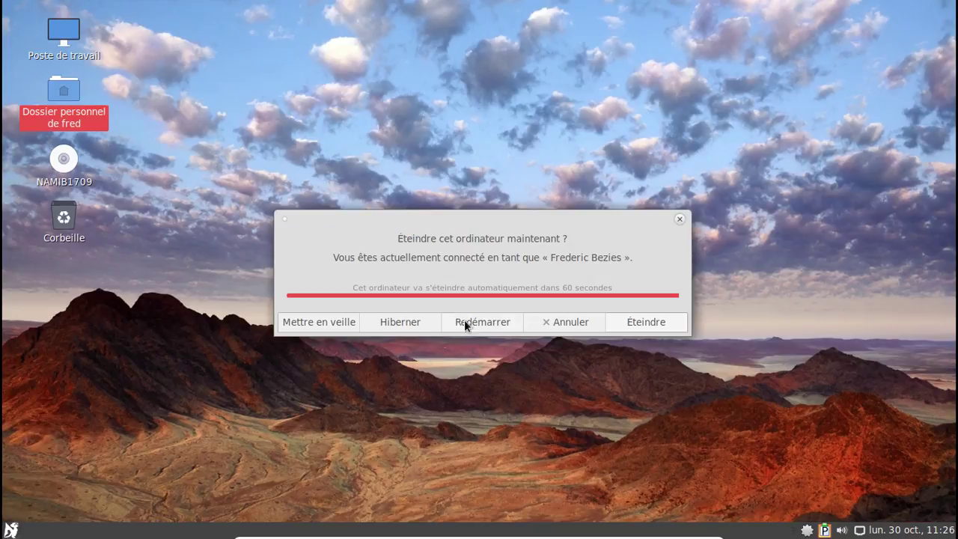
click(625, 322)
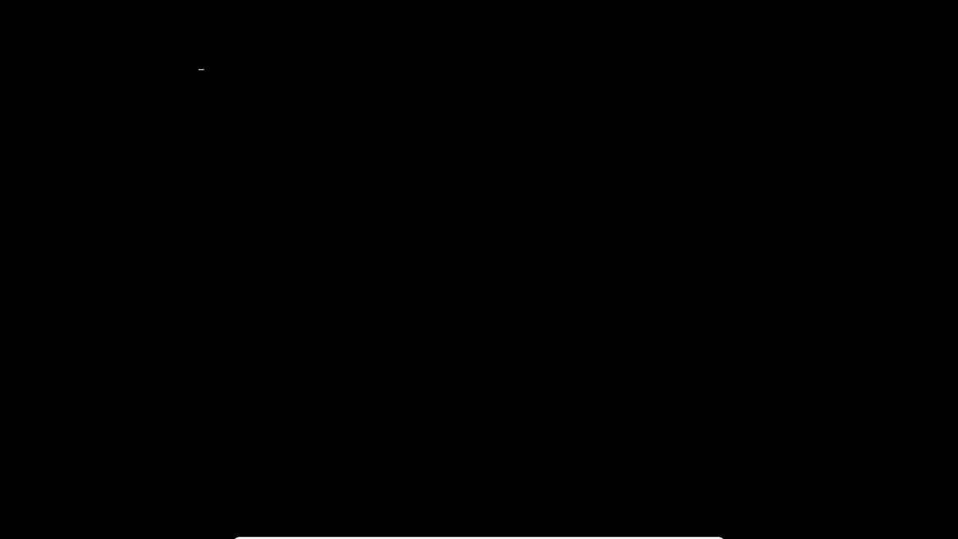